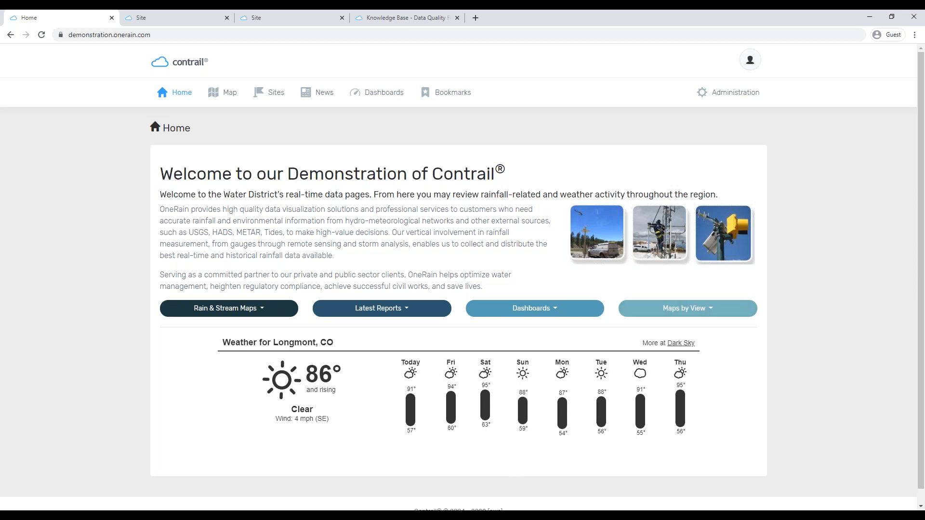
Open the Stage (240629_00065) sensor of the Alligator Creek at Kapok Park site
{"action": "left_click", "coordinate": [263, 92]}
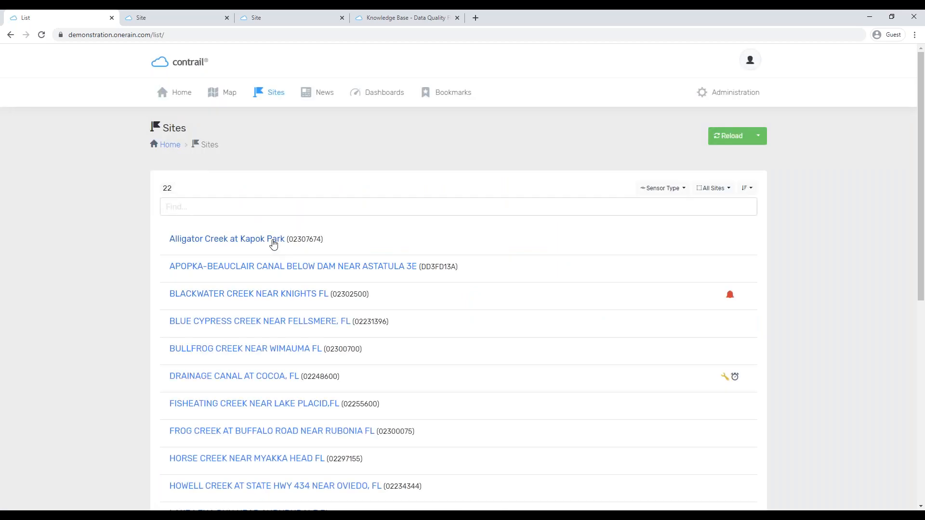
{"action": "left_click", "coordinate": [269, 241]}
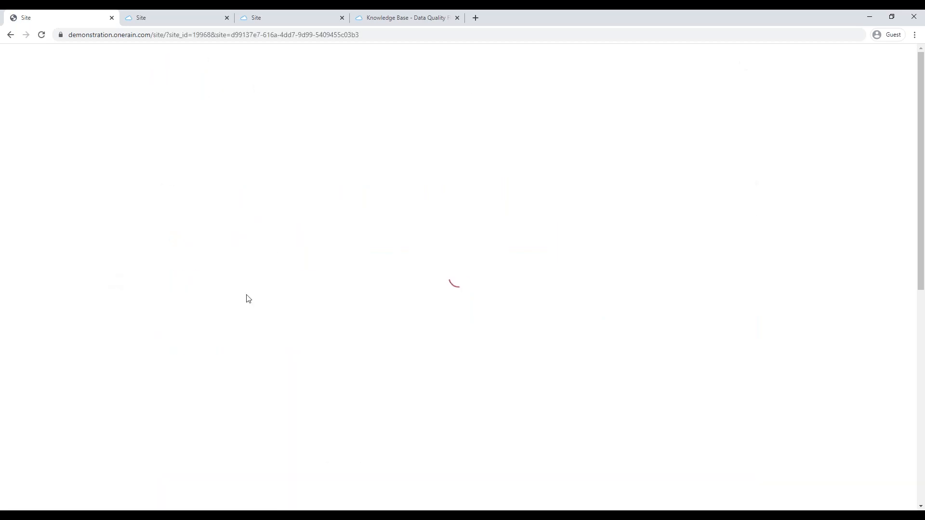
{"action": "scroll", "coordinate": [530, 342], "scroll_direction": "down", "scroll_amount": 1}
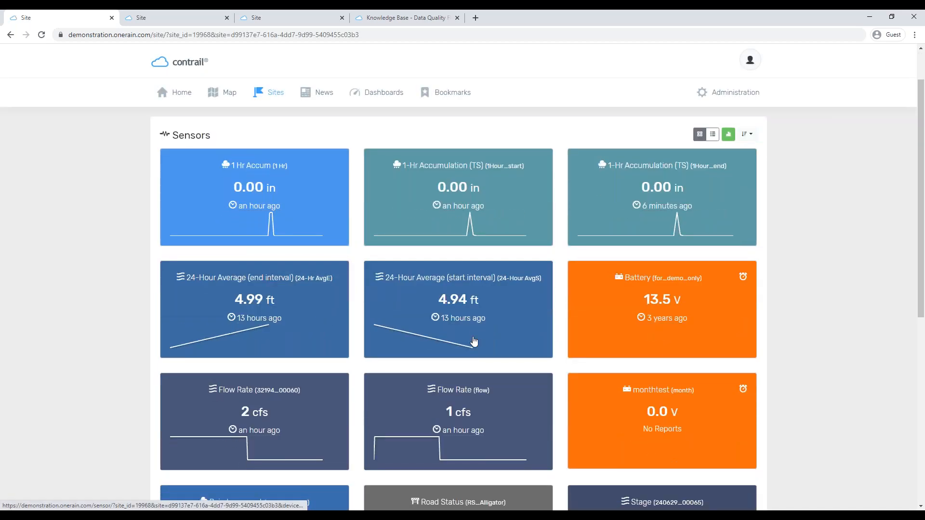
{"action": "scroll", "coordinate": [535, 356], "scroll_direction": "down", "scroll_amount": 3}
{"action": "left_click", "coordinate": [616, 390]}
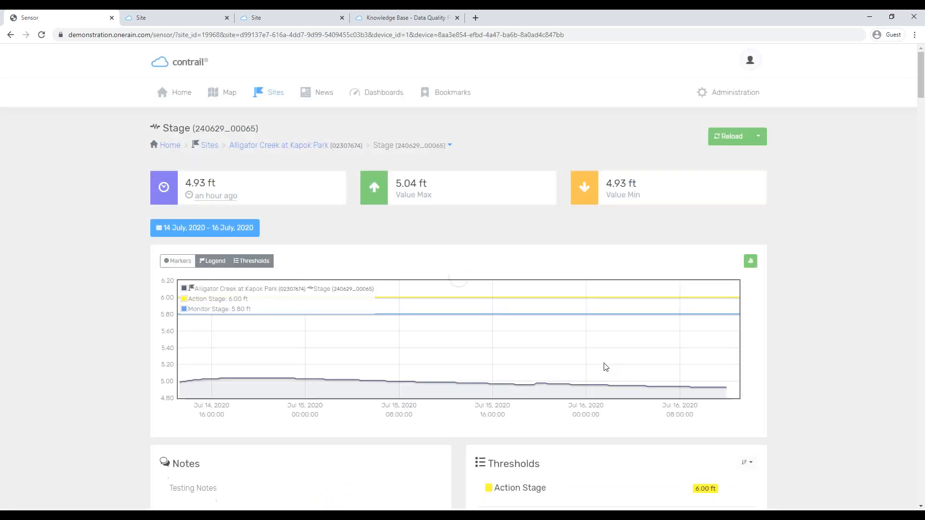
Compare the Stage sensor's latest converted reading with the raw value beside it in the data list
{"action": "scroll", "coordinate": [863, 332], "scroll_direction": "down", "scroll_amount": 8}
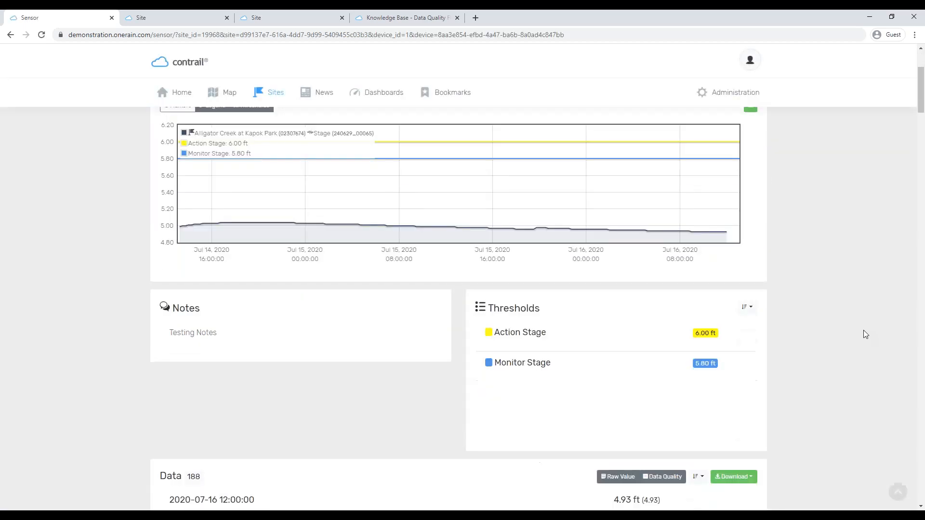
{"action": "scroll", "coordinate": [866, 331], "scroll_direction": "down", "scroll_amount": 1}
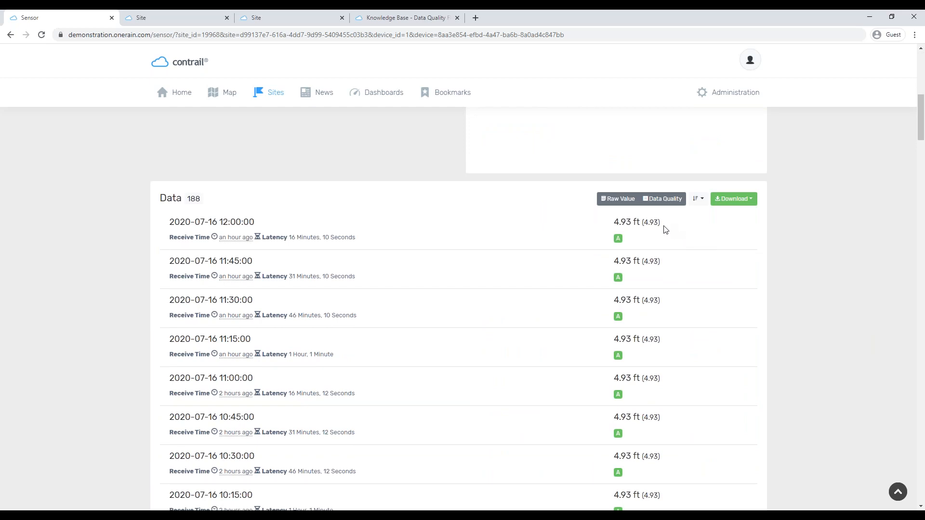
{"action": "left_click_drag", "start_coordinate": [615, 223], "coordinate": [641, 219]}
{"action": "left_click_drag", "start_coordinate": [648, 221], "coordinate": [661, 222]}
{"action": "scroll", "coordinate": [259, 306], "scroll_direction": "up", "scroll_amount": 12}
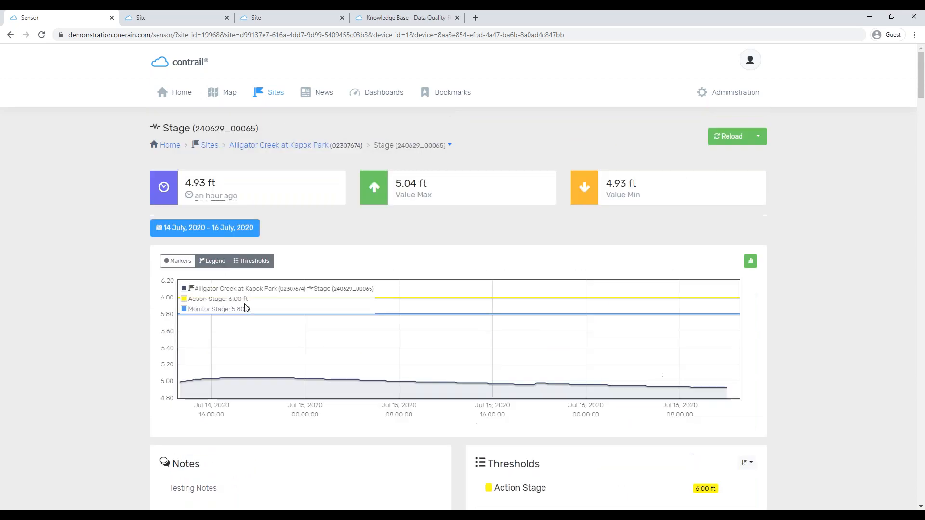
Return to the site list and look through its sites and the available site view filters
{"action": "left_click", "coordinate": [277, 103]}
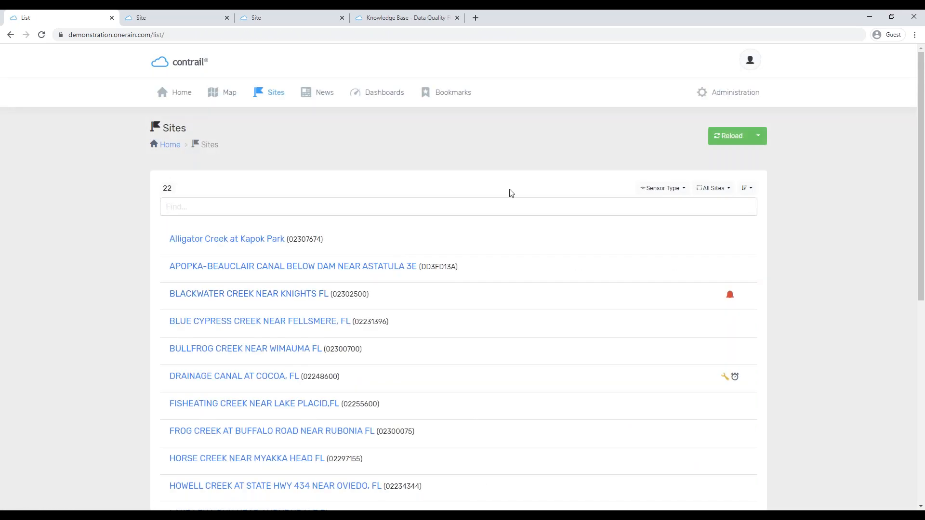
{"action": "scroll", "coordinate": [516, 203], "scroll_direction": "down", "scroll_amount": 8}
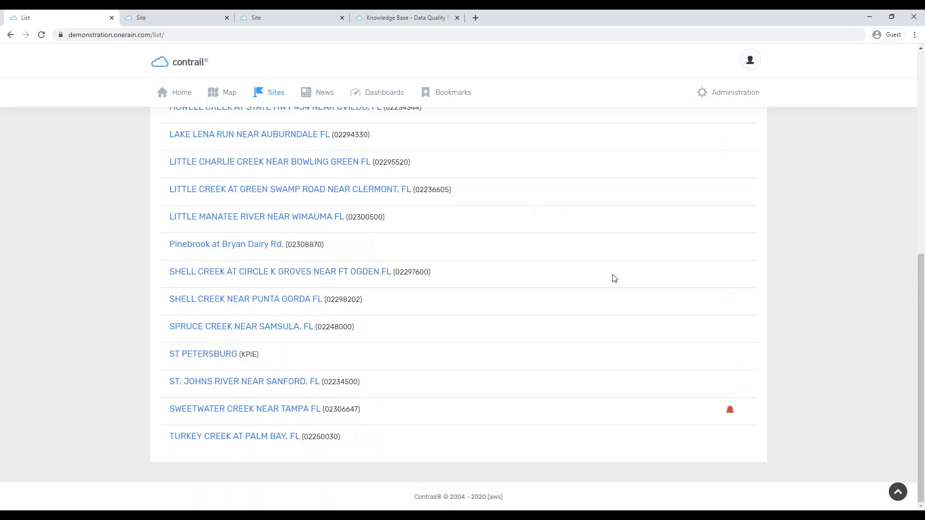
{"action": "scroll", "coordinate": [596, 264], "scroll_direction": "up", "scroll_amount": 8}
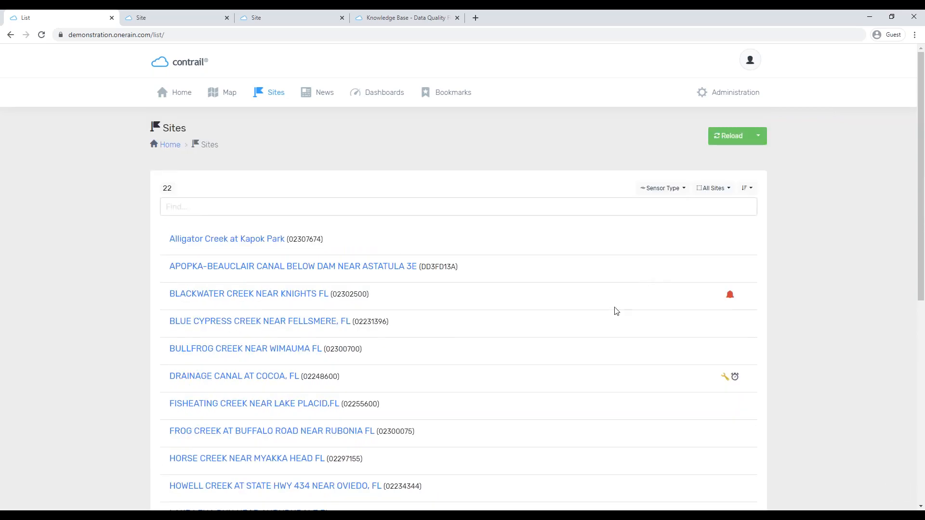
{"action": "left_click", "coordinate": [722, 198]}
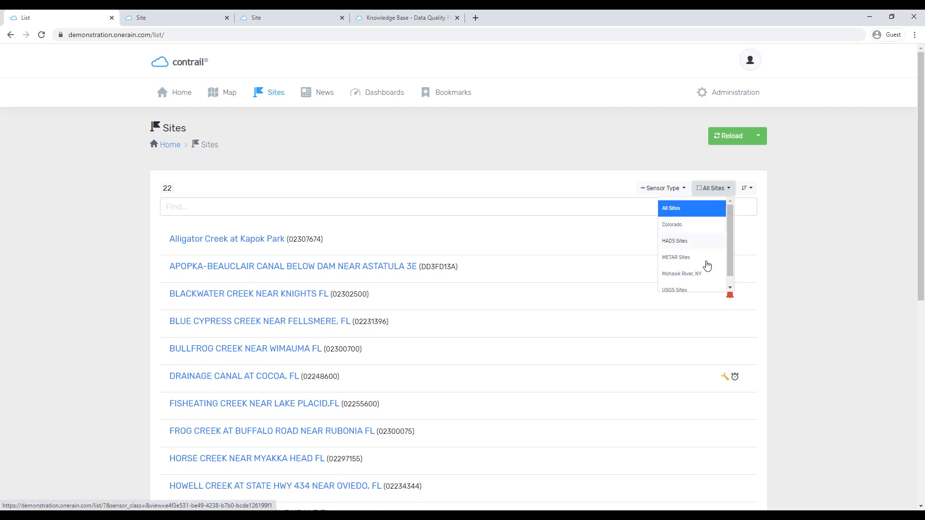
{"action": "left_click", "coordinate": [410, 153]}
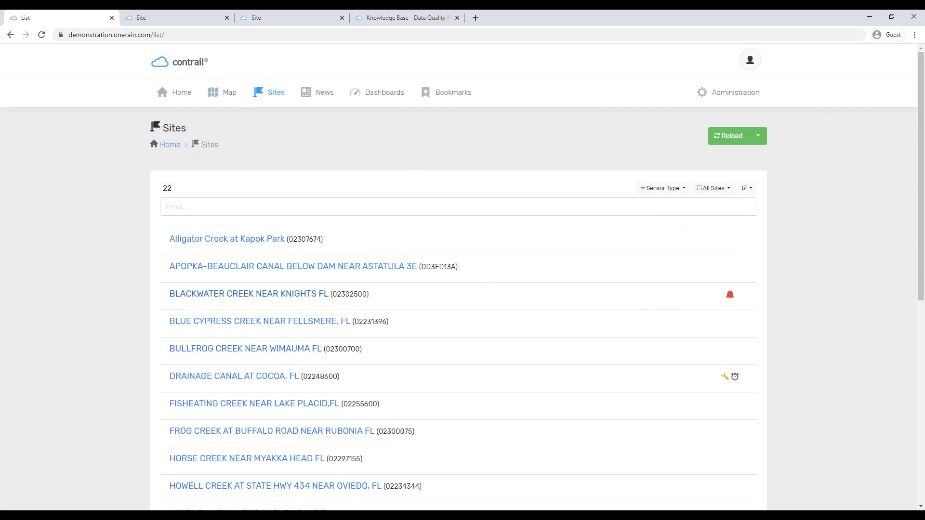
Open the Reservoir Elevation (HT) sensor of the Apopka-Beauclair Canal site and review its readings and raw values
{"action": "left_click", "coordinate": [334, 268]}
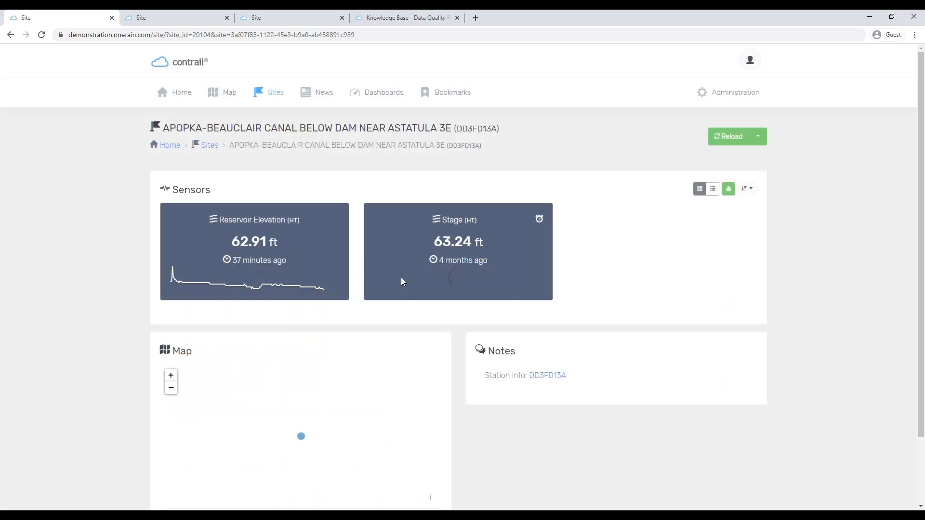
{"action": "left_click", "coordinate": [299, 241]}
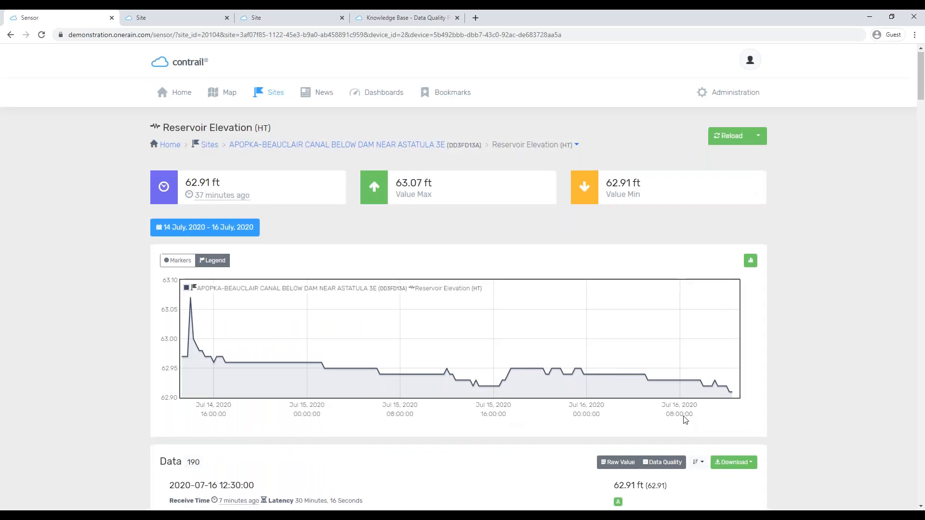
{"action": "scroll", "coordinate": [644, 389], "scroll_direction": "down", "scroll_amount": 4}
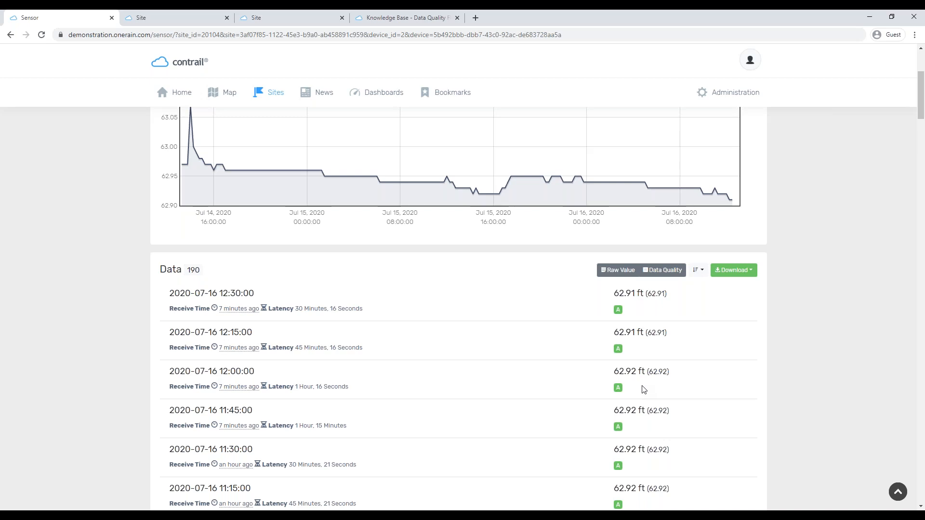
Go to Administration and open the details of the Stage (240629_00065) sensor at Alligator Creek at Kapok Park
{"action": "left_click", "coordinate": [726, 95]}
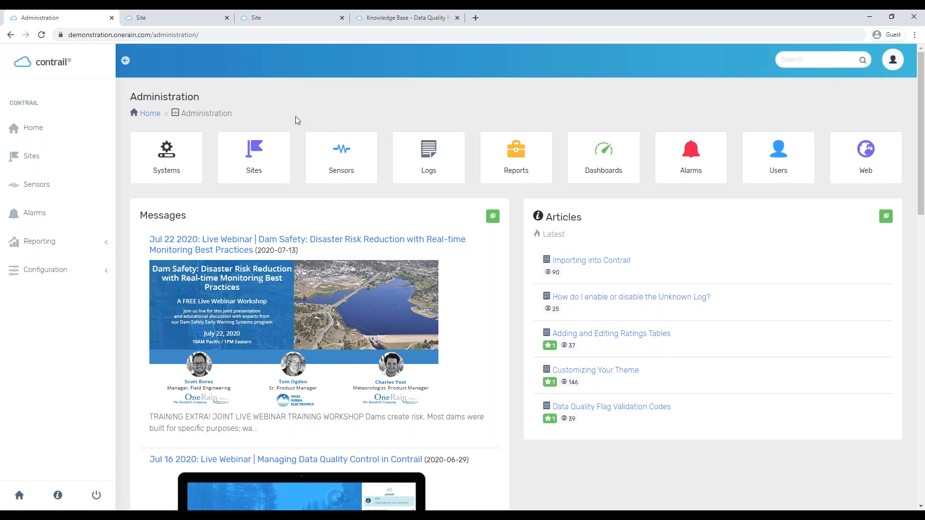
{"action": "left_click", "coordinate": [341, 159]}
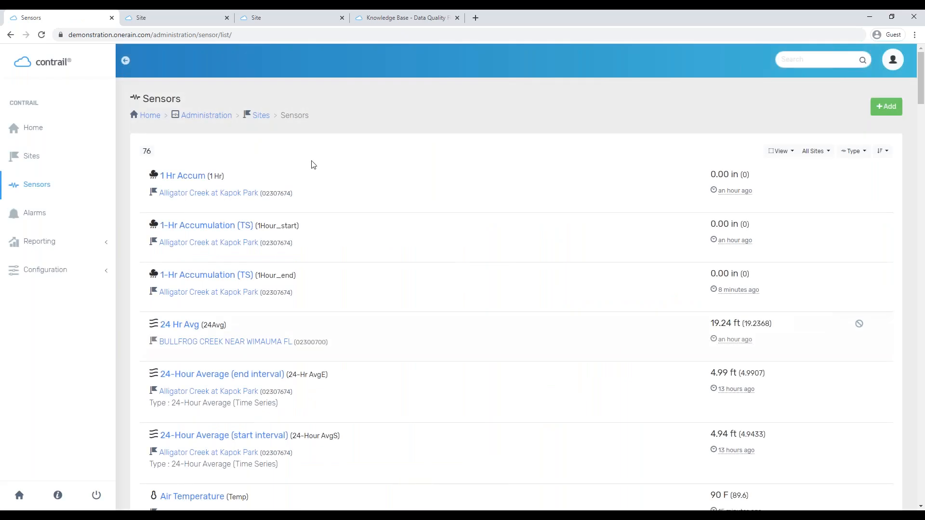
{"action": "left_click", "coordinate": [260, 115]}
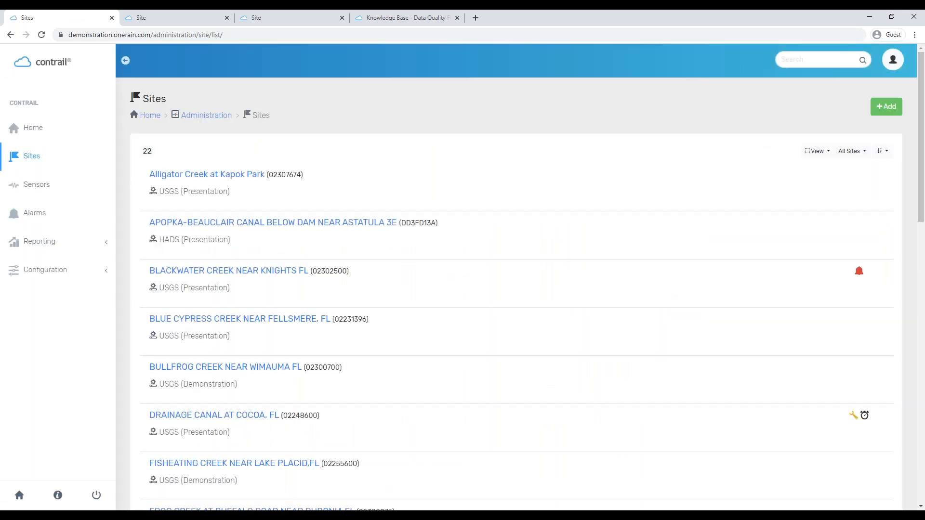
{"action": "left_click", "coordinate": [217, 175]}
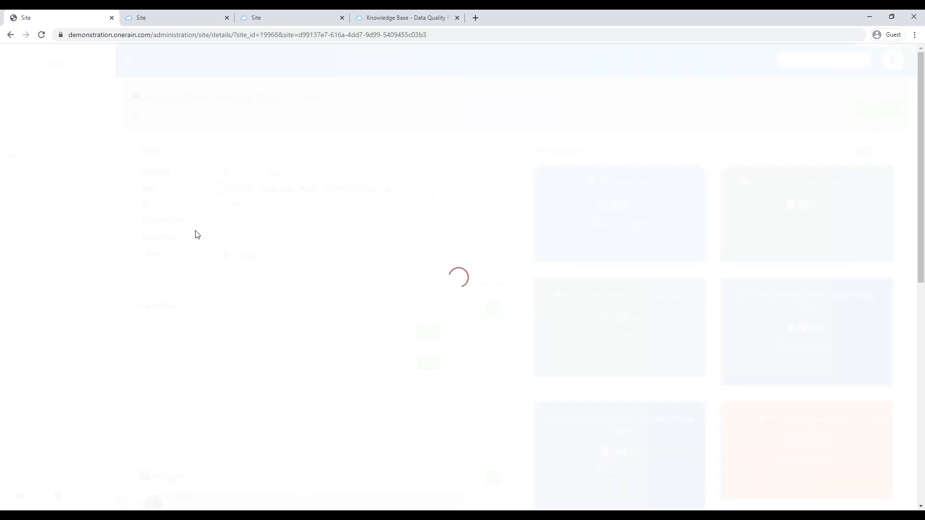
{"action": "scroll", "coordinate": [863, 354], "scroll_direction": "down", "scroll_amount": 9}
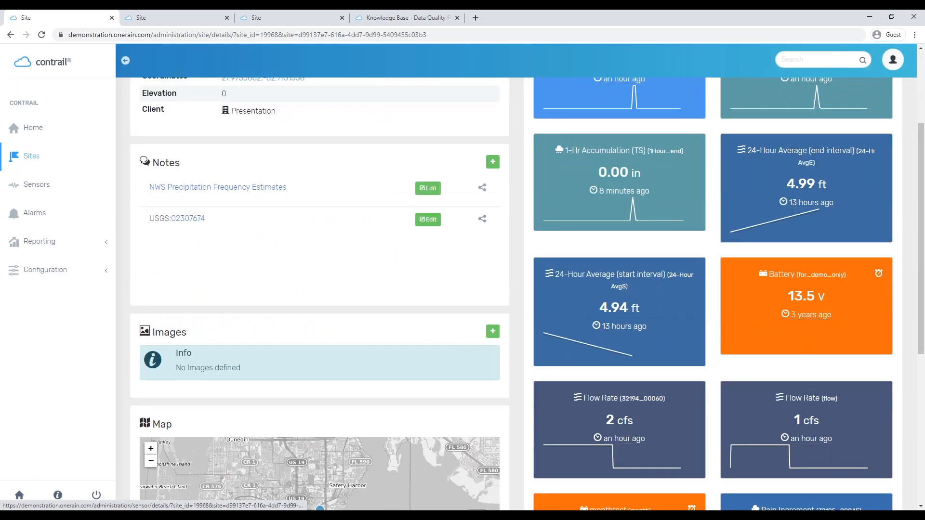
{"action": "left_click", "coordinate": [862, 361]}
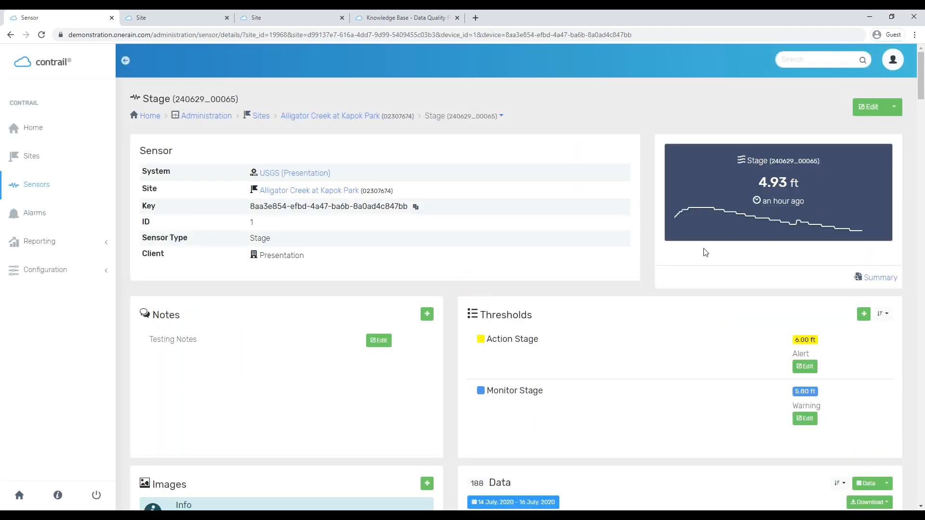
Examine the Stage sensor's calibration conversion and compare the values in its data list with the raw values
{"action": "scroll", "coordinate": [704, 253], "scroll_direction": "down", "scroll_amount": 4}
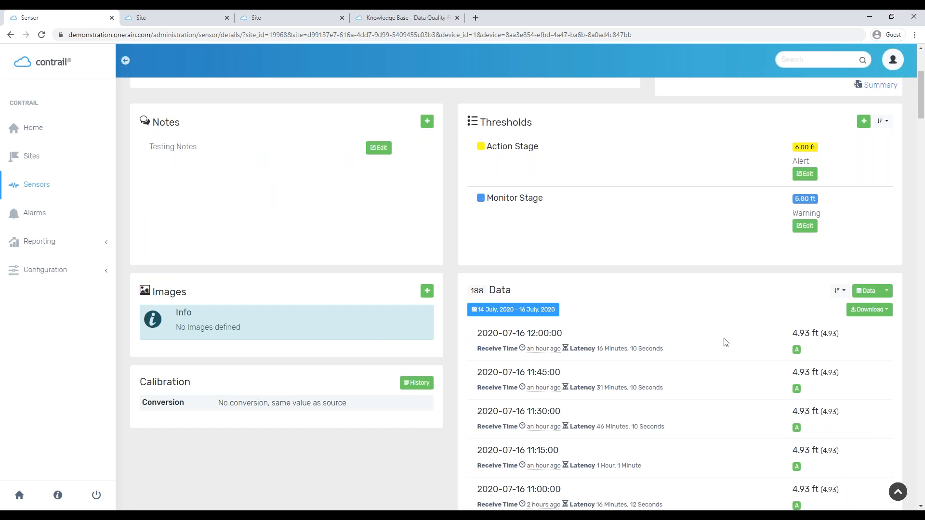
{"action": "scroll", "coordinate": [725, 314], "scroll_direction": "up", "scroll_amount": 3}
{"action": "scroll", "coordinate": [705, 324], "scroll_direction": "down", "scroll_amount": 4}
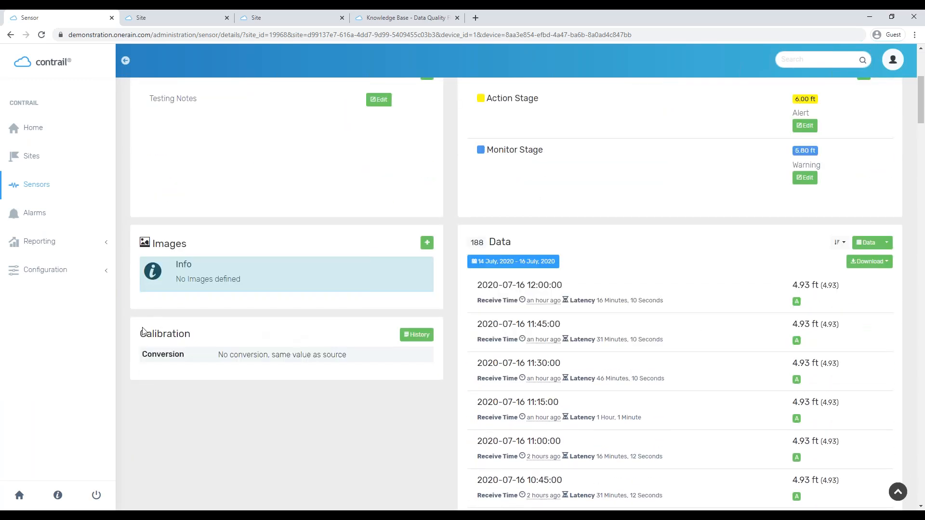
{"action": "left_click_drag", "start_coordinate": [145, 336], "coordinate": [205, 336]}
{"action": "left_click", "coordinate": [851, 293]}
{"action": "double_click", "coordinate": [821, 295]}
{"action": "left_click_drag", "start_coordinate": [217, 353], "coordinate": [347, 350]}
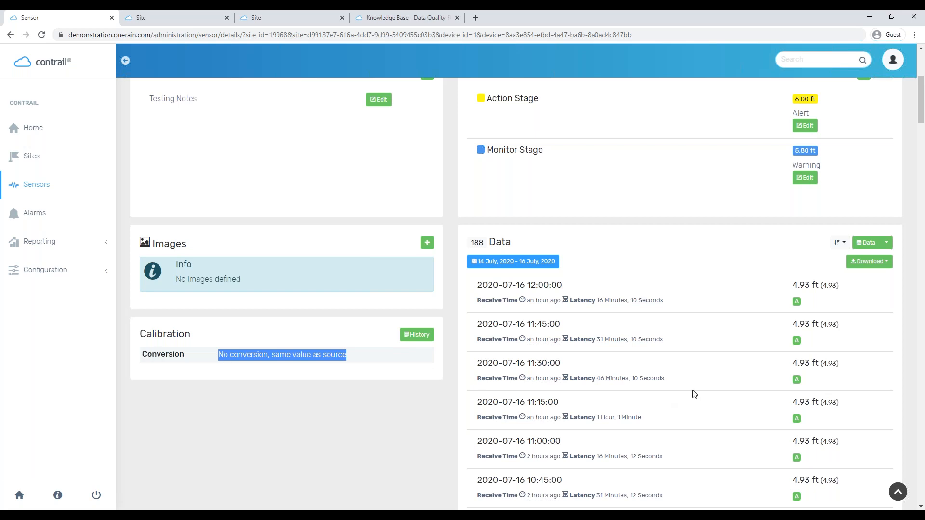
{"action": "scroll", "coordinate": [706, 389], "scroll_direction": "up", "scroll_amount": 5}
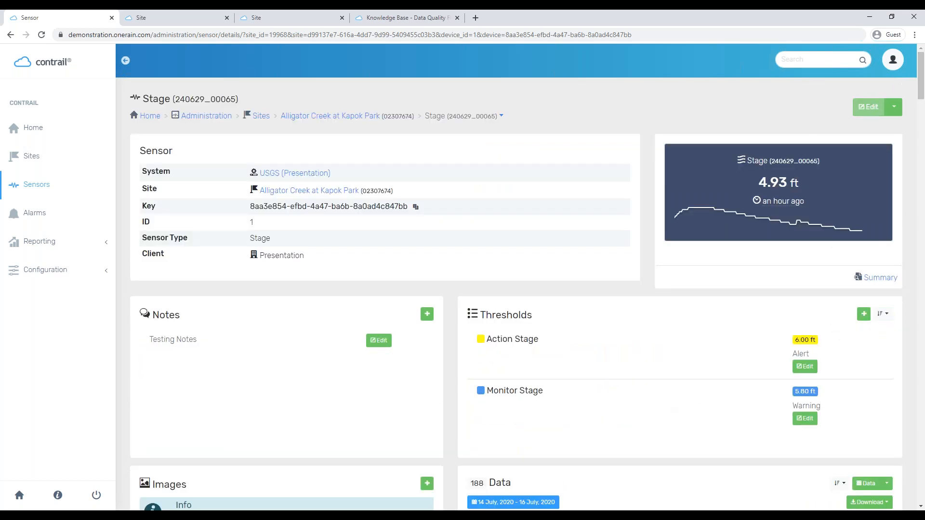
Edit the Stage sensor and set its calibration conversion to "linear : Linear conversion, slope and offset"
{"action": "left_click", "coordinate": [873, 109]}
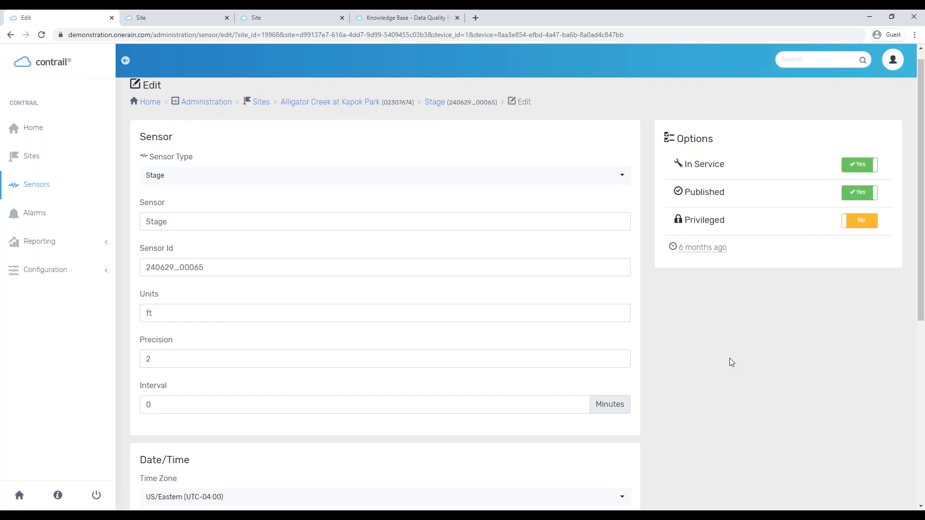
{"action": "scroll", "coordinate": [732, 362], "scroll_direction": "down", "scroll_amount": 6}
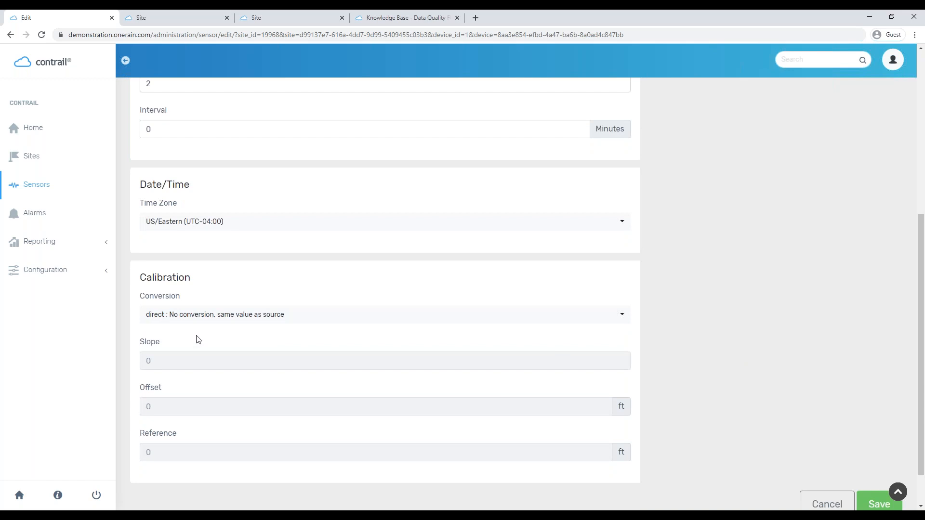
{"action": "left_click", "coordinate": [317, 315]}
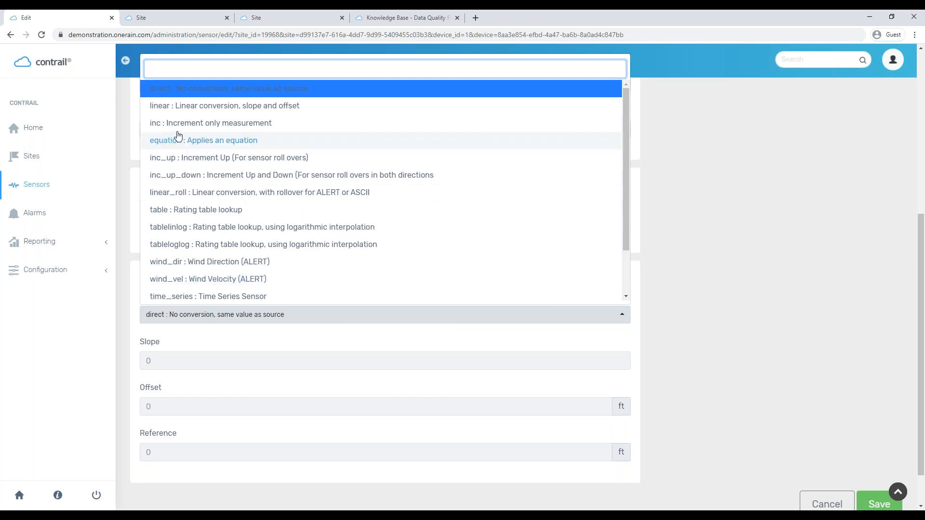
{"action": "left_click", "coordinate": [212, 109]}
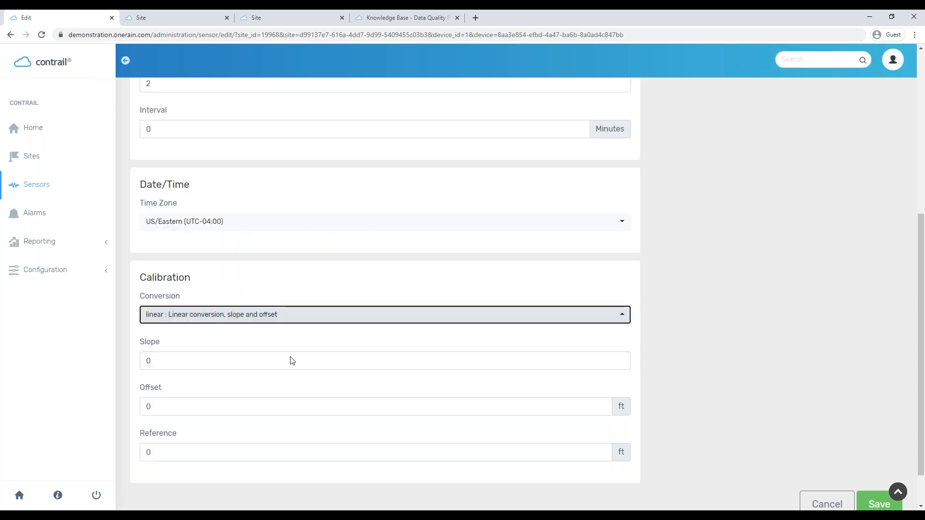
Set the linear calibration's slope to 1 and its offset to -1 ft
{"action": "key", "text": "Tab"}
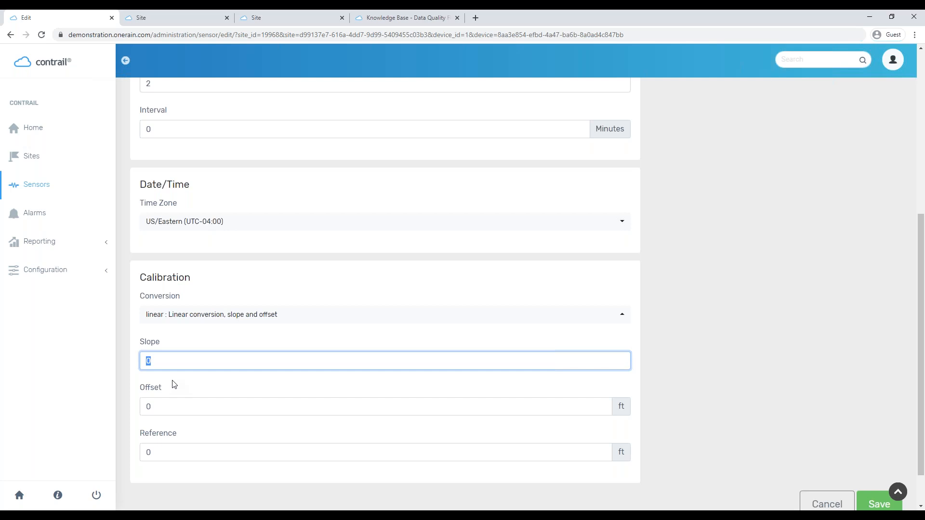
{"action": "type", "text": "1"}
{"action": "left_click", "coordinate": [180, 404]}
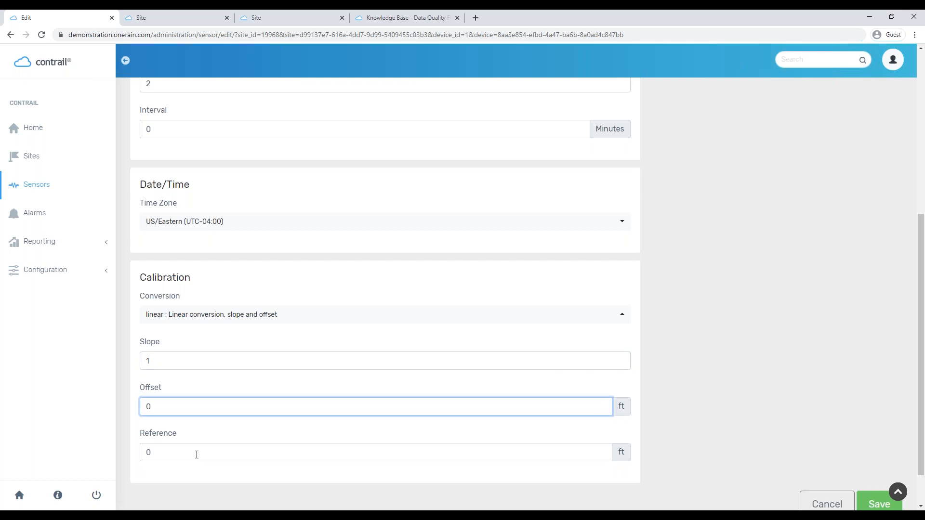
{"action": "key", "text": "Delete"}
{"action": "type", "text": "-1"}
Look through the other available calibration conversion types, keeping the linear selection
{"action": "left_click", "coordinate": [224, 319]}
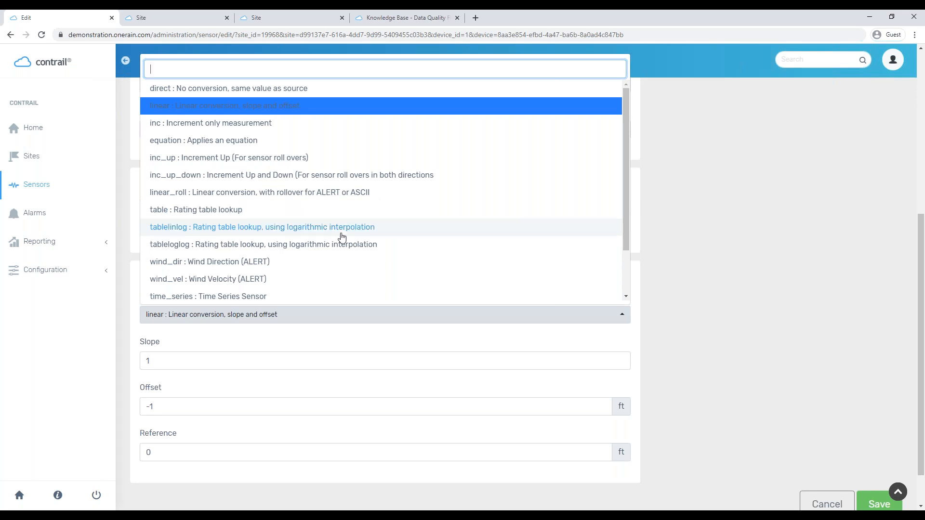
{"action": "scroll", "coordinate": [347, 240], "scroll_direction": "down", "scroll_amount": 1}
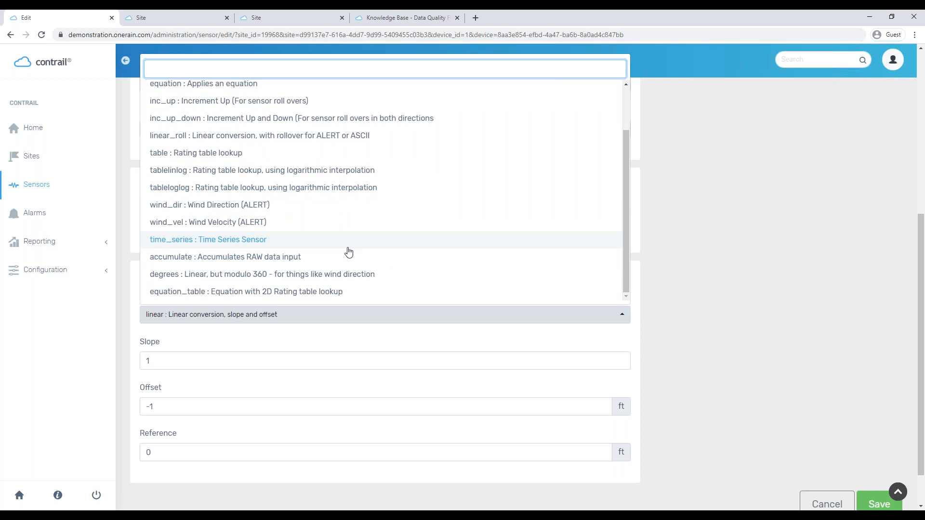
{"action": "scroll", "coordinate": [349, 252], "scroll_direction": "down", "scroll_amount": 1}
{"action": "scroll", "coordinate": [343, 374], "scroll_direction": "down", "scroll_amount": 1}
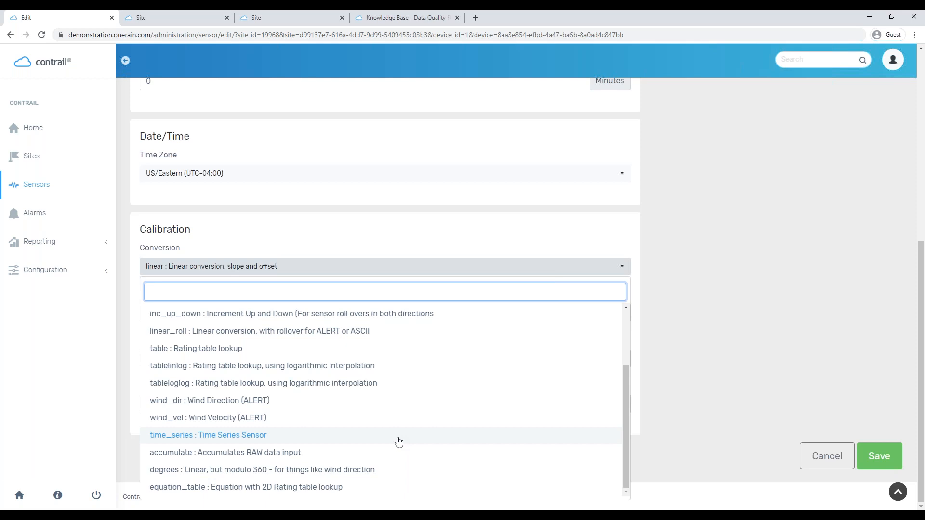
{"action": "left_click", "coordinate": [861, 200]}
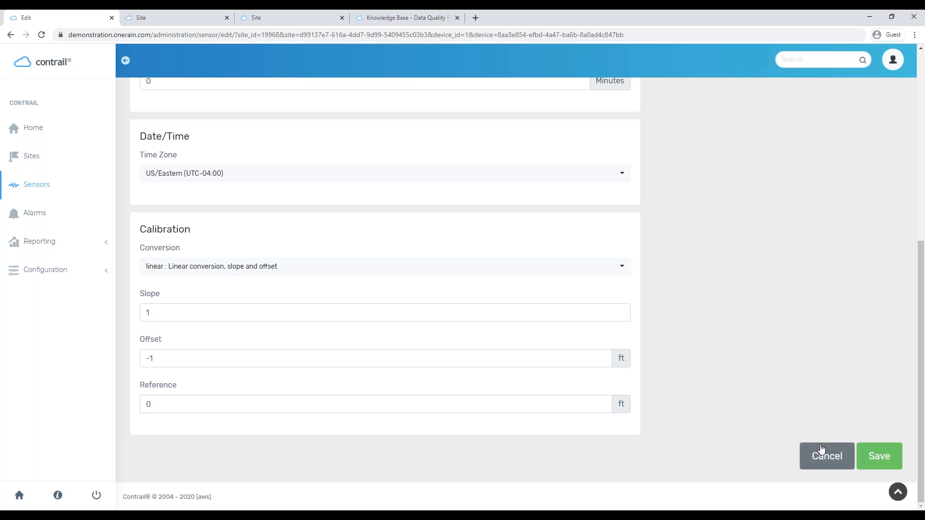
Cancel the Stage sensor edit and leave the form, discarding the unsaved calibration changes
{"action": "left_click", "coordinate": [823, 464]}
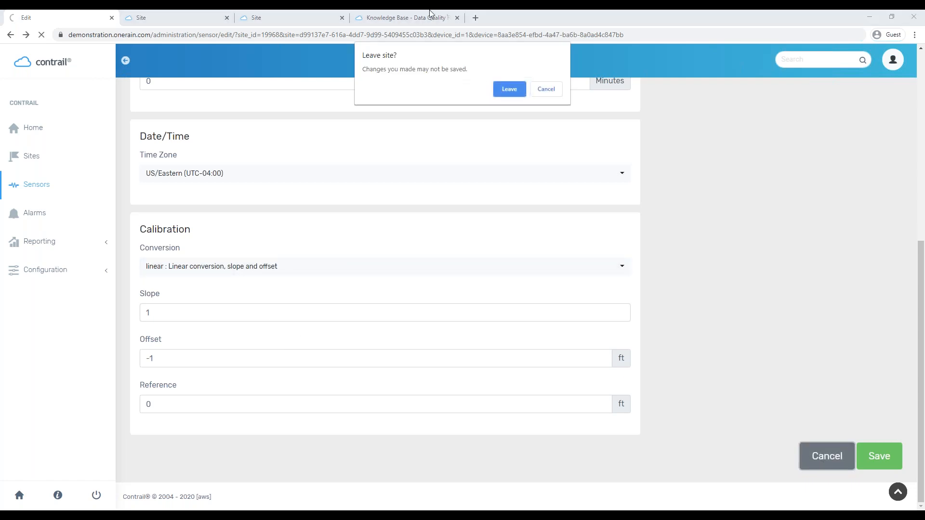
{"action": "left_click", "coordinate": [506, 89]}
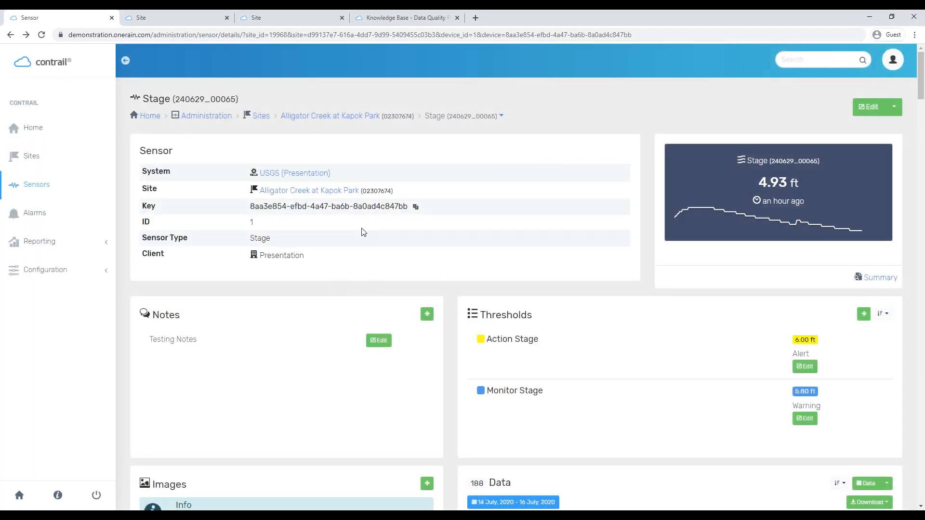
Examine the quality flags and their descriptions on the readings in the Stage sensor's data list
{"action": "scroll", "coordinate": [366, 227], "scroll_direction": "down", "scroll_amount": 4}
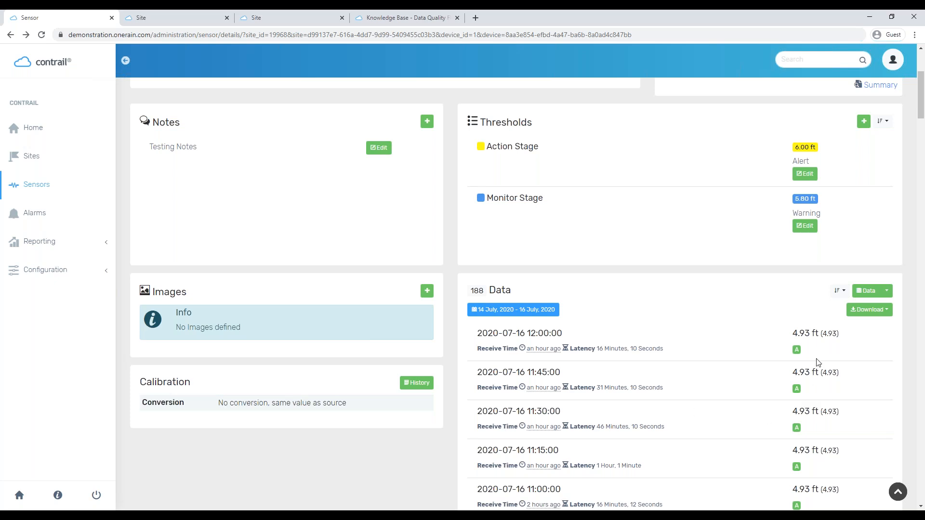
{"action": "scroll", "coordinate": [818, 362], "scroll_direction": "down", "scroll_amount": 1}
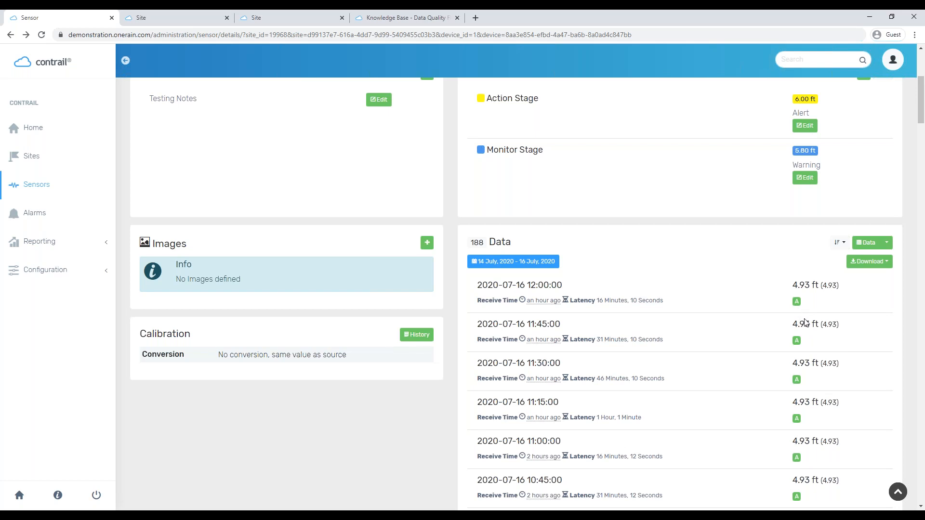
{"action": "mouse_move", "coordinate": [798, 303]}
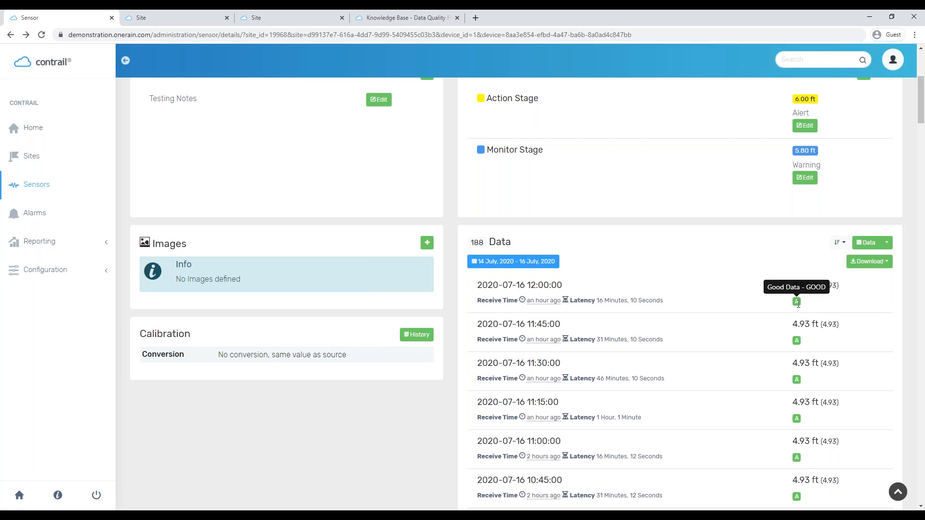
{"action": "scroll", "coordinate": [798, 302], "scroll_direction": "down", "scroll_amount": 1}
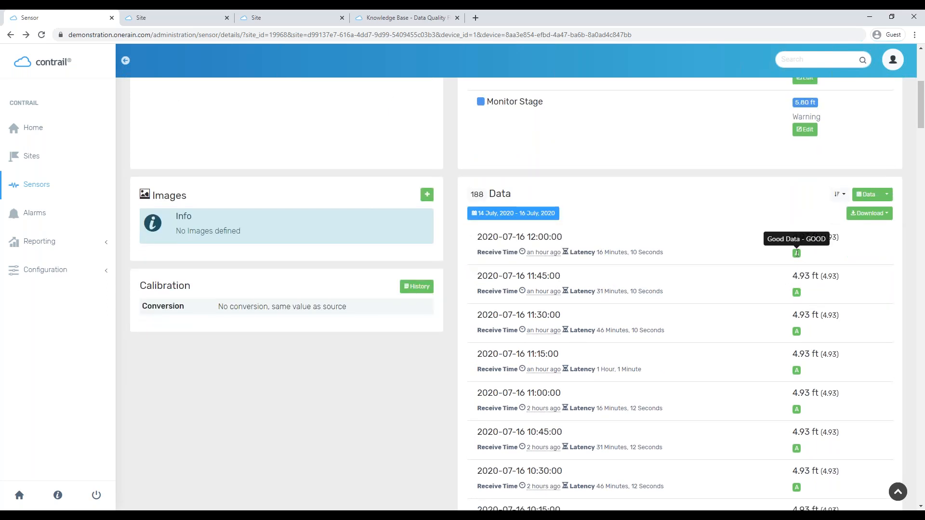
{"action": "scroll", "coordinate": [796, 253], "scroll_direction": "down", "scroll_amount": 1}
{"action": "scroll", "coordinate": [783, 259], "scroll_direction": "down", "scroll_amount": 4}
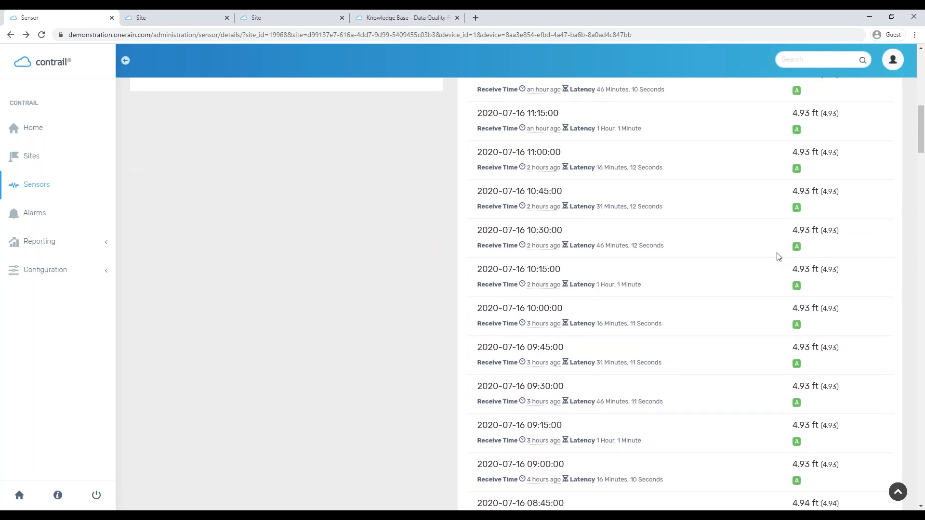
{"action": "scroll", "coordinate": [780, 256], "scroll_direction": "down", "scroll_amount": 11}
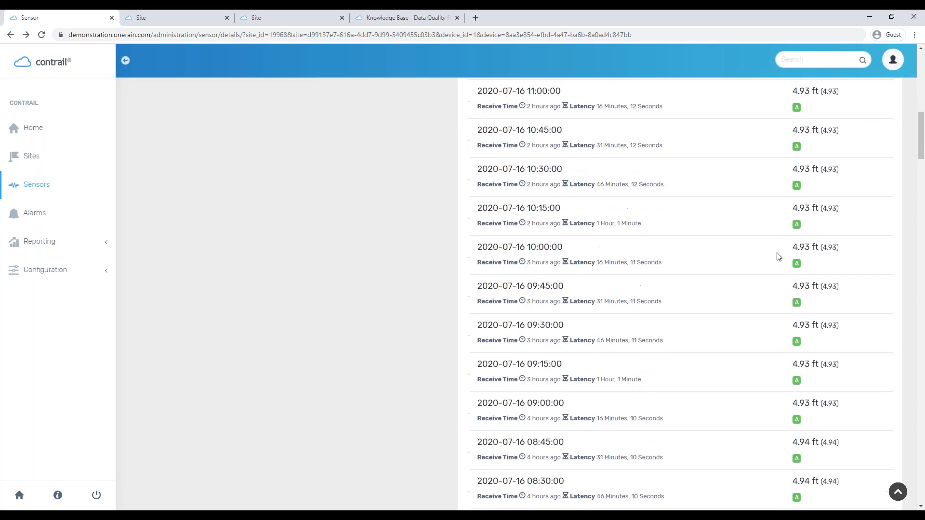
{"action": "scroll", "coordinate": [773, 263], "scroll_direction": "down", "scroll_amount": 14}
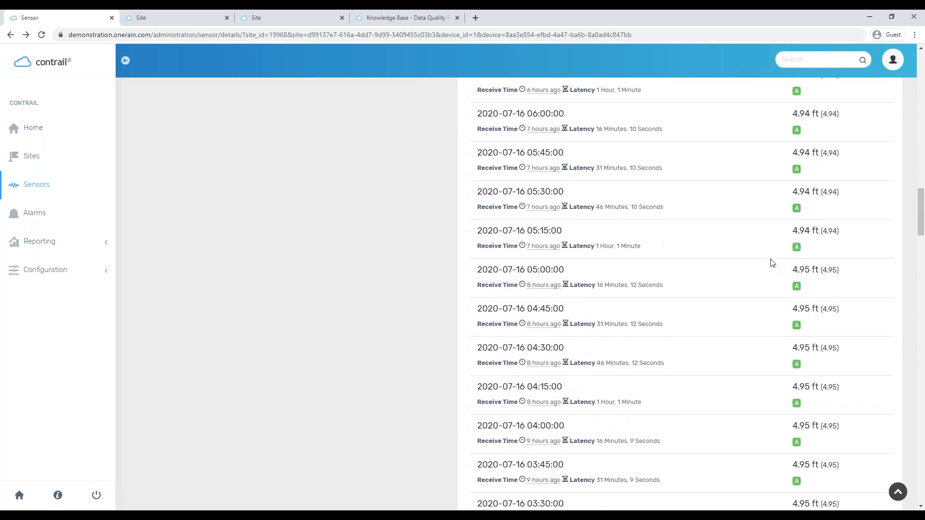
{"action": "scroll", "coordinate": [768, 262], "scroll_direction": "down", "scroll_amount": 20}
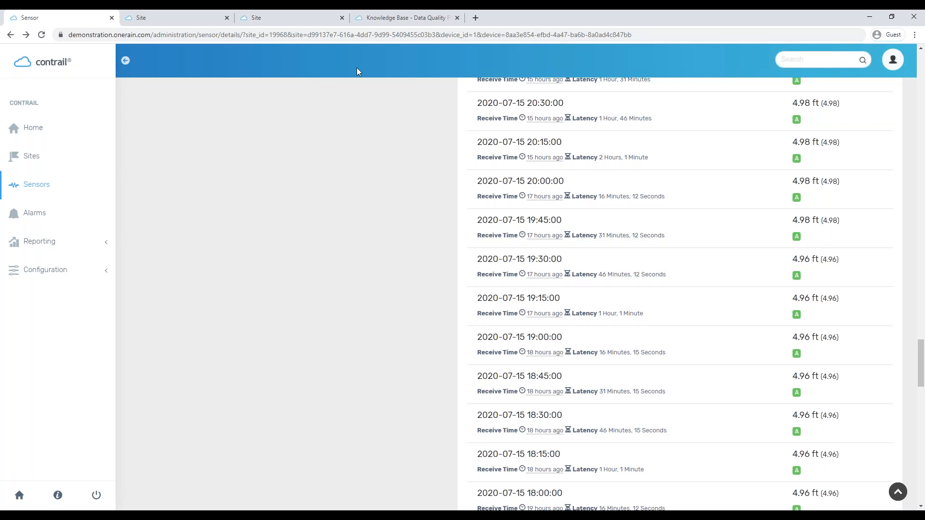
Switch to the Knowledge Base article "Data Quality Flag Validation Codes" and read through the list of codes
{"action": "left_click", "coordinate": [404, 18]}
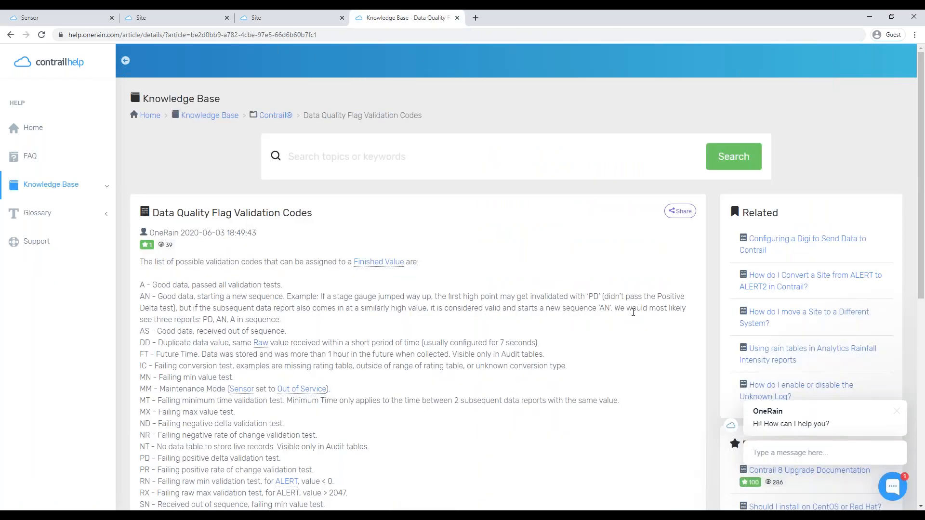
{"action": "scroll", "coordinate": [608, 294], "scroll_direction": "down", "scroll_amount": 2}
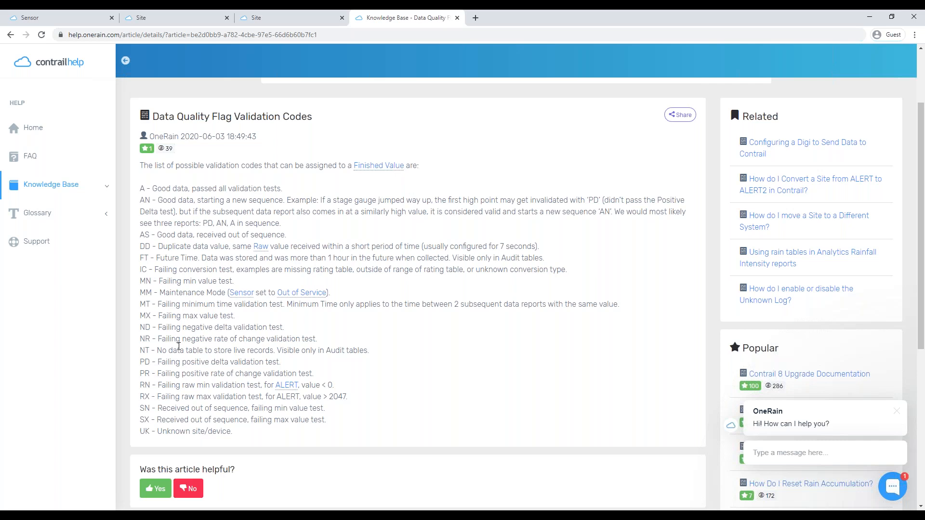
{"action": "scroll", "coordinate": [179, 346], "scroll_direction": "up", "scroll_amount": 2}
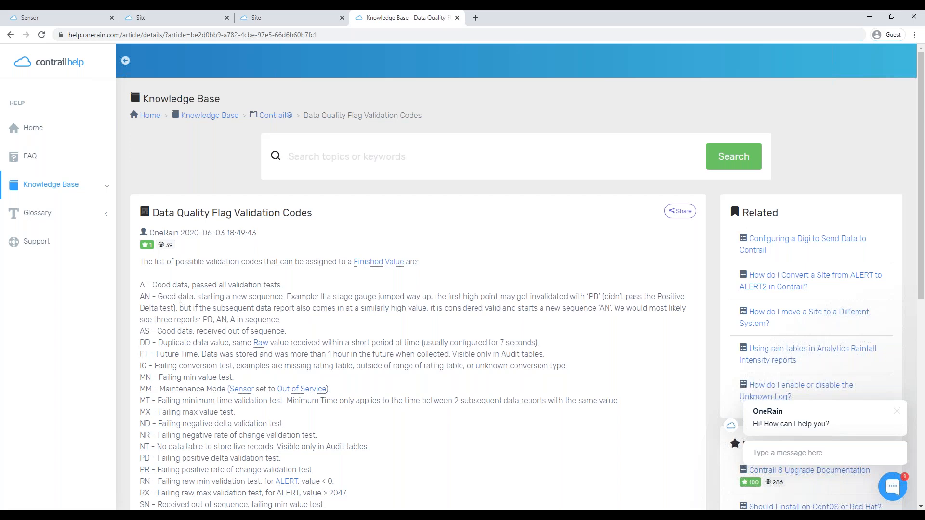
Return to the Stage sensor, open its validation settings for editing and look through the validation types, keeping "All Standard Validations Performed"
{"action": "left_click", "coordinate": [69, 14]}
{"action": "scroll", "coordinate": [371, 459], "scroll_direction": "up", "scroll_amount": 20}
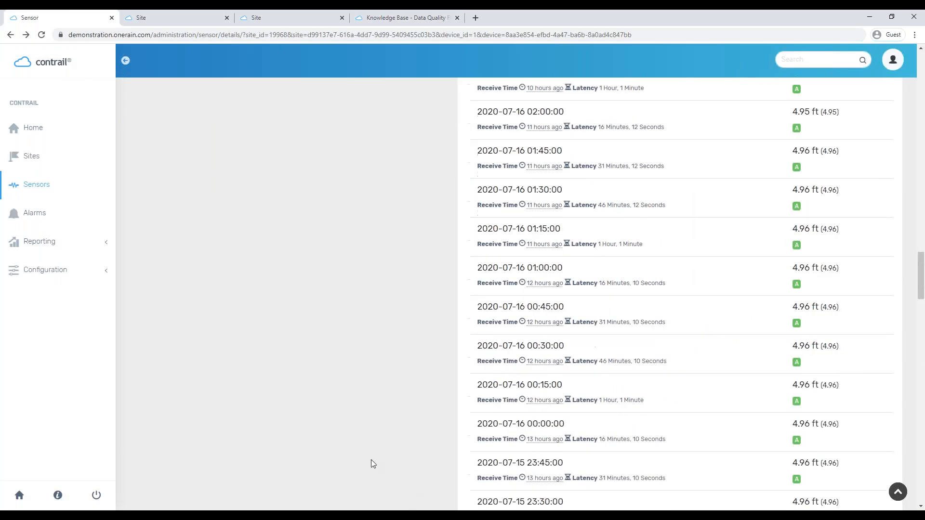
{"action": "scroll", "coordinate": [372, 460], "scroll_direction": "up", "scroll_amount": 20}
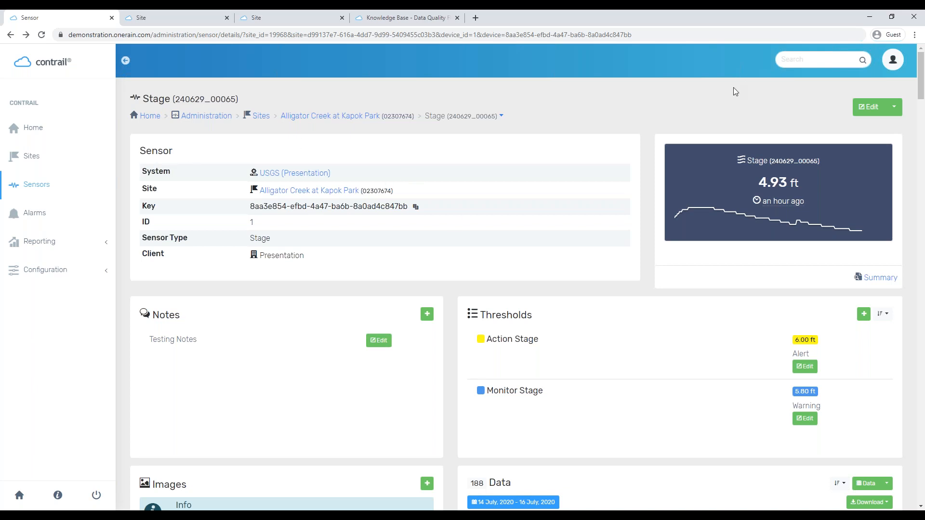
{"action": "left_click", "coordinate": [895, 113]}
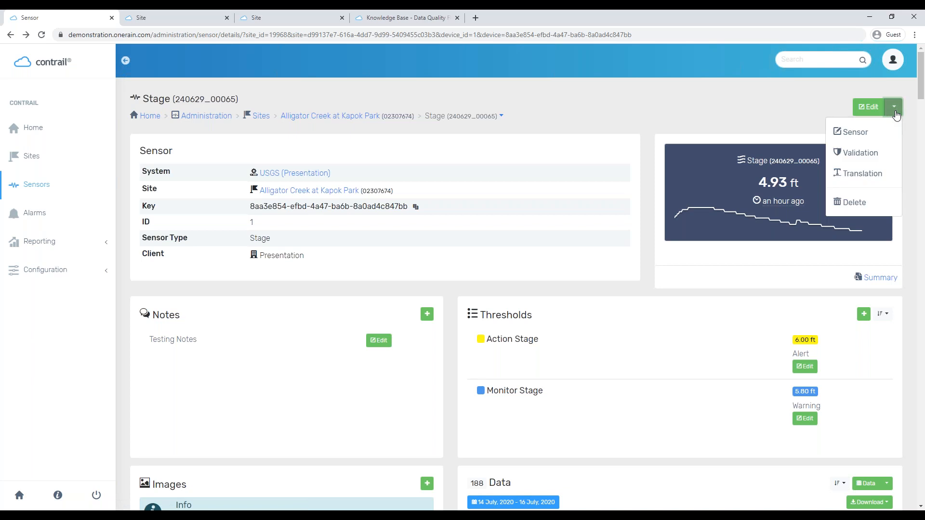
{"action": "left_click", "coordinate": [888, 159]}
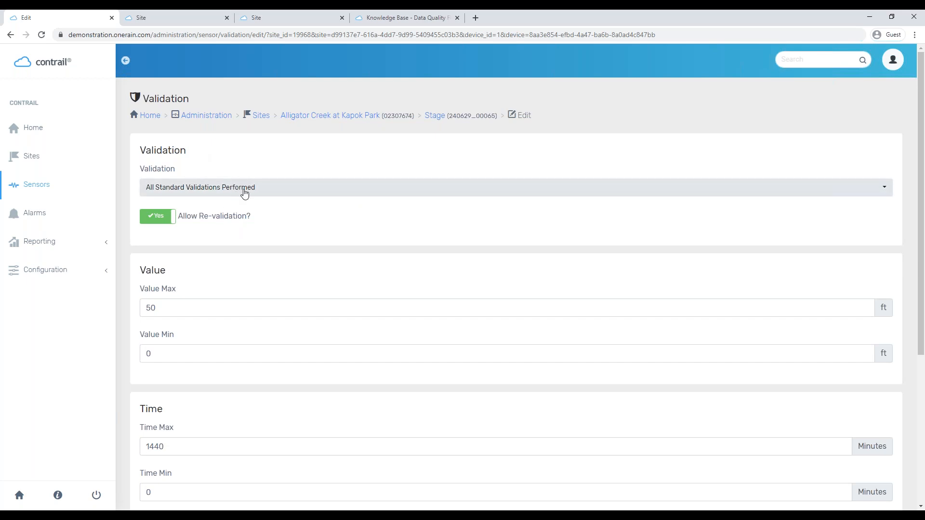
{"action": "left_click", "coordinate": [284, 192]}
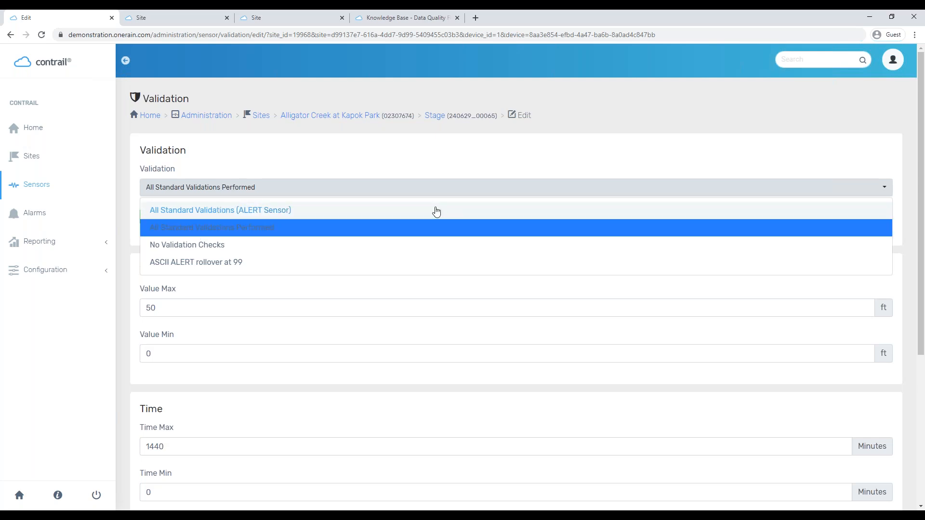
{"action": "left_click", "coordinate": [375, 193]}
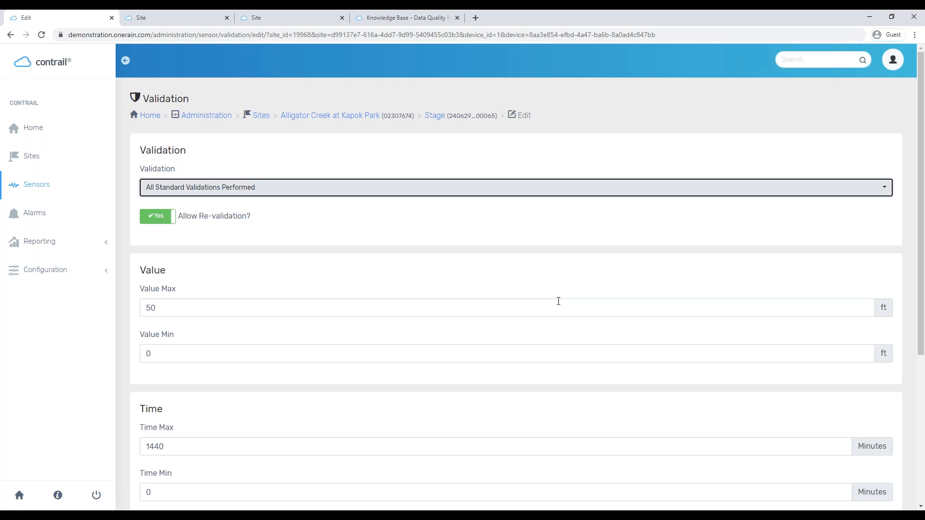
Examine the value, time and delta limits in the Stage sensor's validation settings, and leave the form without saving
{"action": "scroll", "coordinate": [250, 285], "scroll_direction": "down", "scroll_amount": 4}
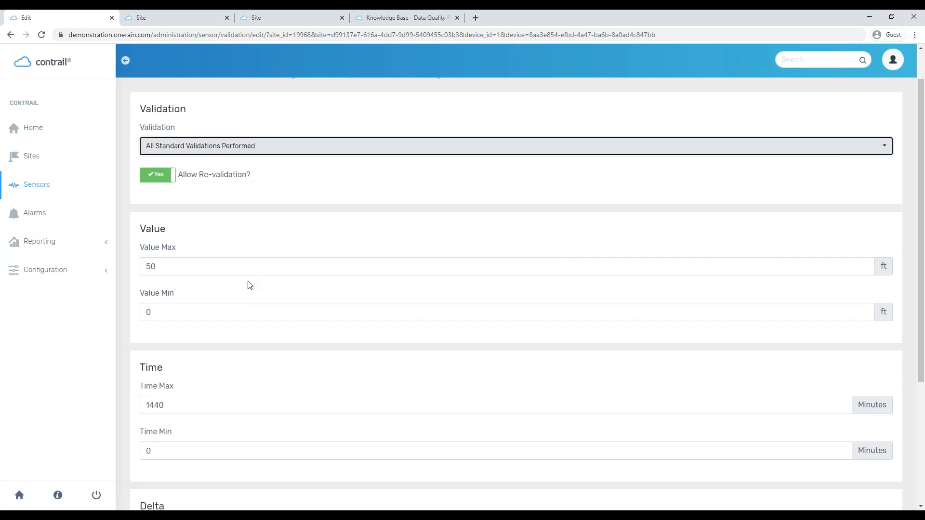
{"action": "scroll", "coordinate": [249, 285], "scroll_direction": "up", "scroll_amount": 1}
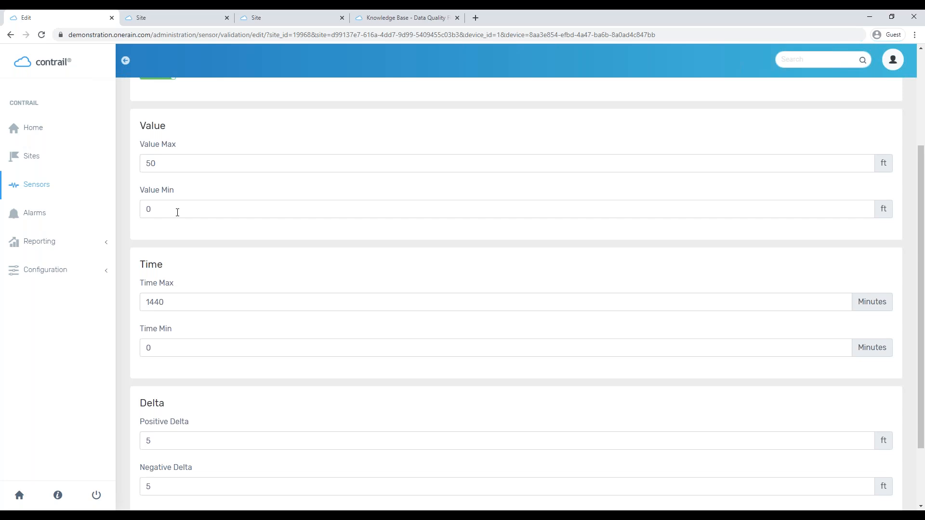
{"action": "scroll", "coordinate": [171, 211], "scroll_direction": "up", "scroll_amount": 3}
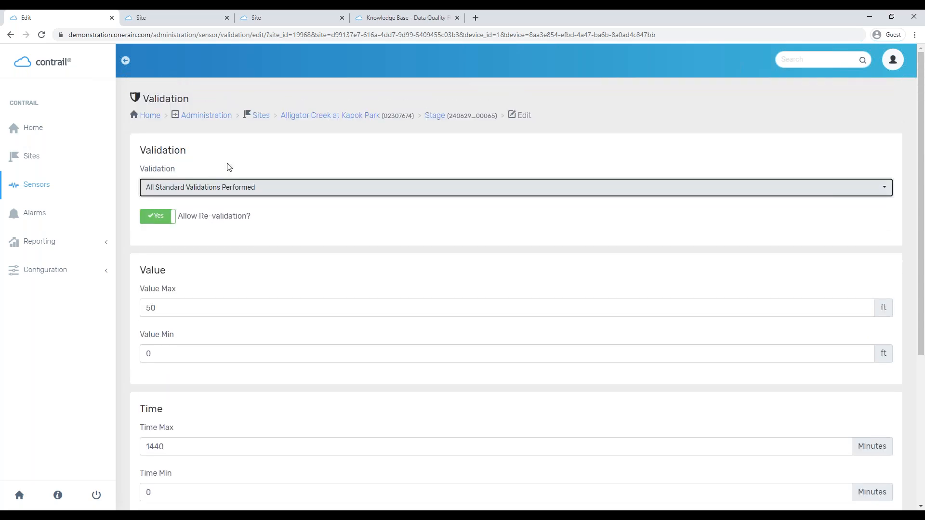
{"action": "scroll", "coordinate": [237, 272], "scroll_direction": "down", "scroll_amount": 1}
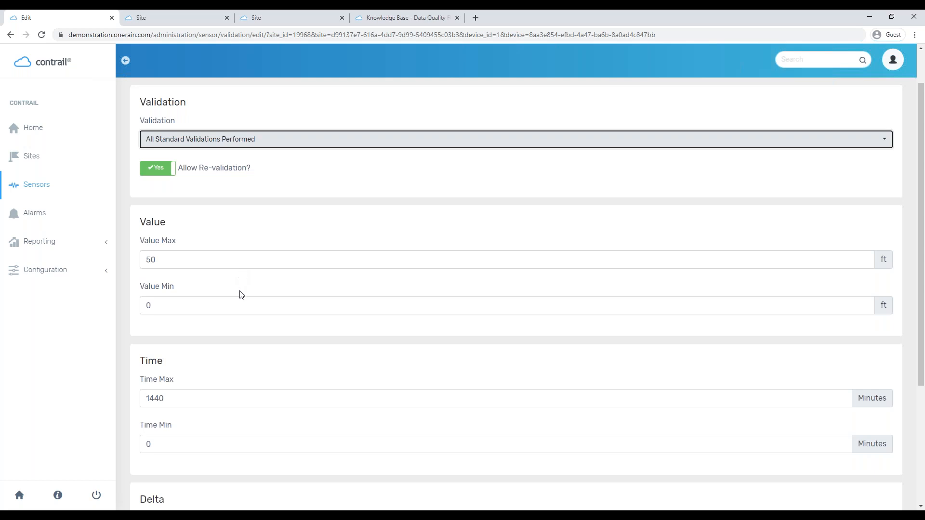
{"action": "scroll", "coordinate": [213, 331], "scroll_direction": "down", "scroll_amount": 2}
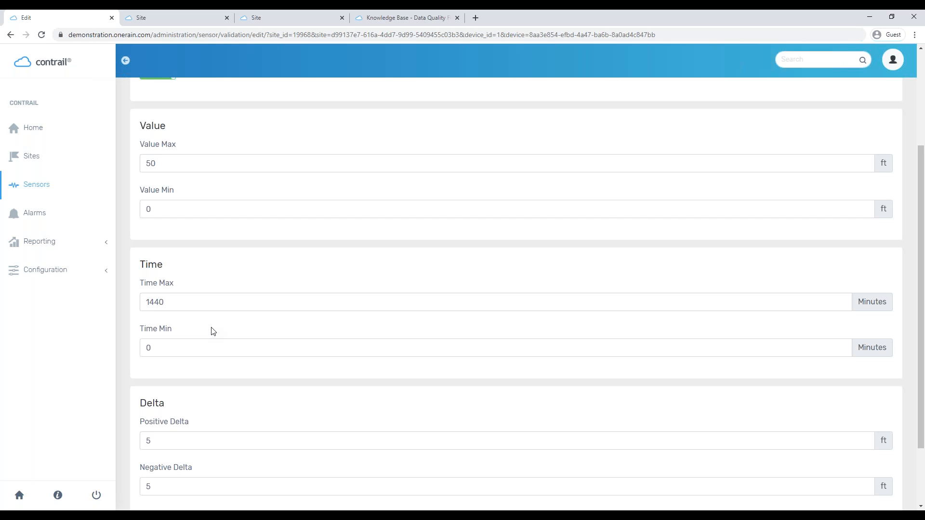
{"action": "scroll", "coordinate": [211, 331], "scroll_direction": "down", "scroll_amount": 2}
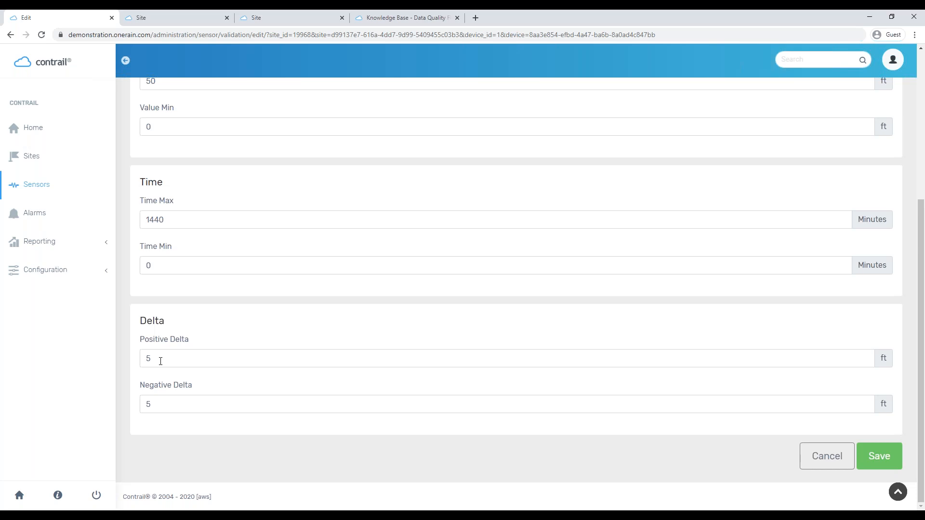
{"action": "scroll", "coordinate": [438, 320], "scroll_direction": "up", "scroll_amount": 5}
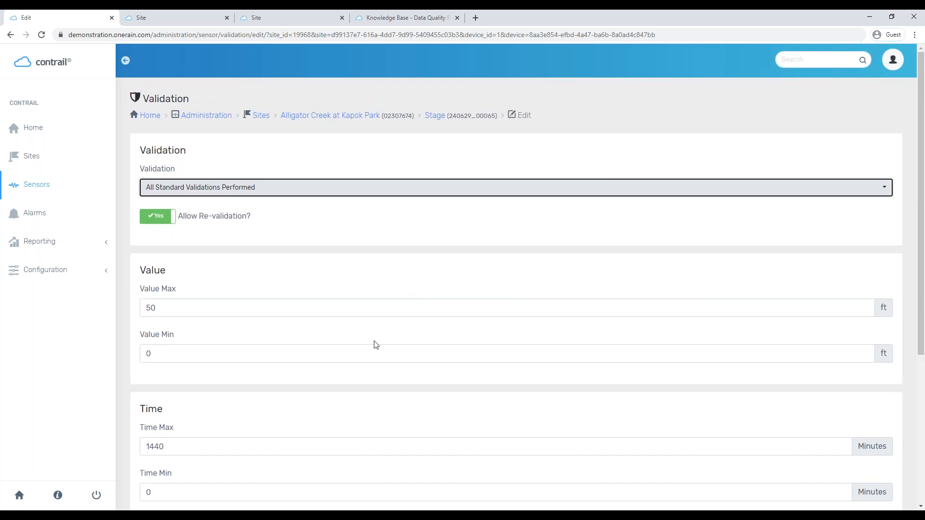
{"action": "scroll", "coordinate": [374, 345], "scroll_direction": "down", "scroll_amount": 5}
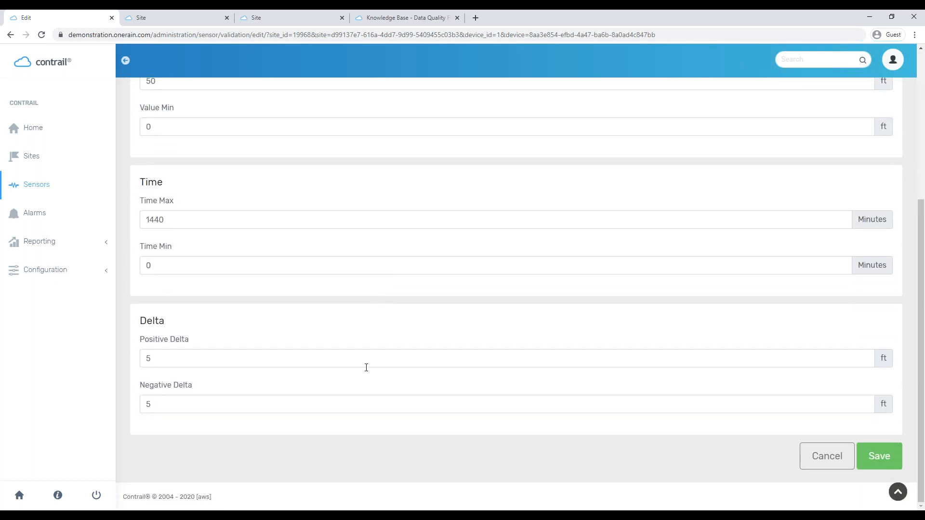
{"action": "left_click", "coordinate": [806, 456]}
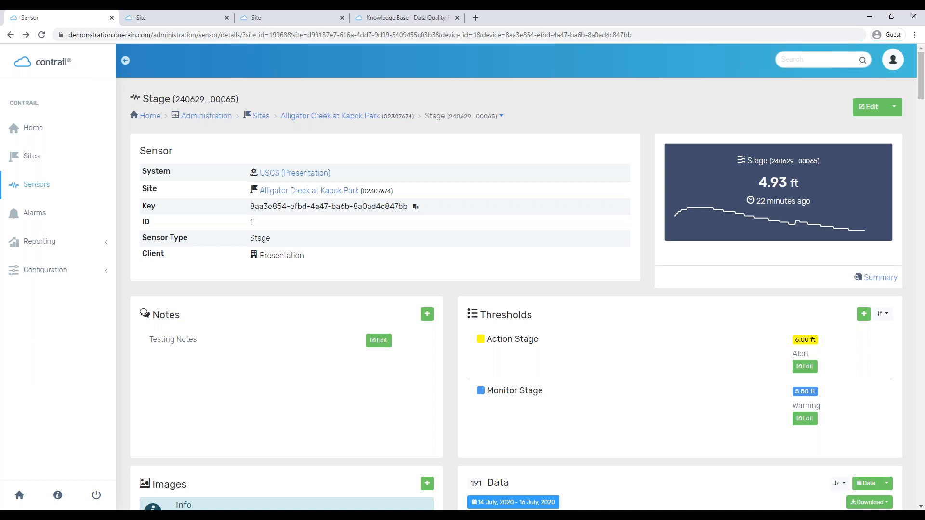
Open the Revalidate form for the Stage sensor's data
{"action": "scroll", "coordinate": [662, 402], "scroll_direction": "down", "scroll_amount": 2}
{"action": "scroll", "coordinate": [622, 413], "scroll_direction": "down", "scroll_amount": 2}
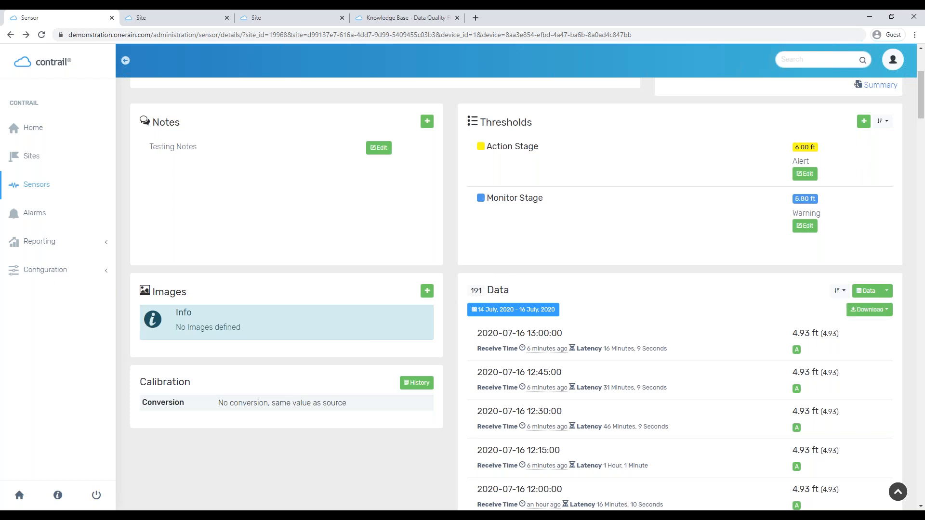
{"action": "left_click", "coordinate": [887, 292]}
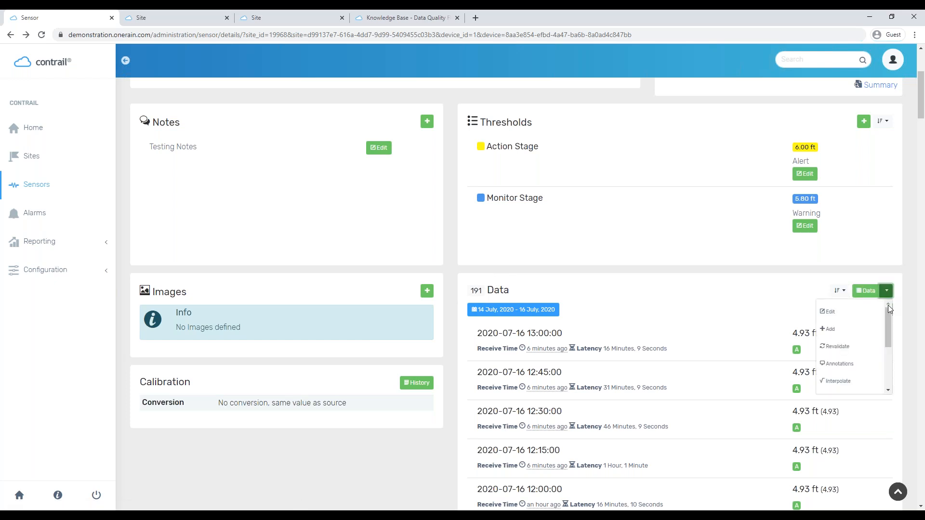
{"action": "left_click", "coordinate": [866, 355]}
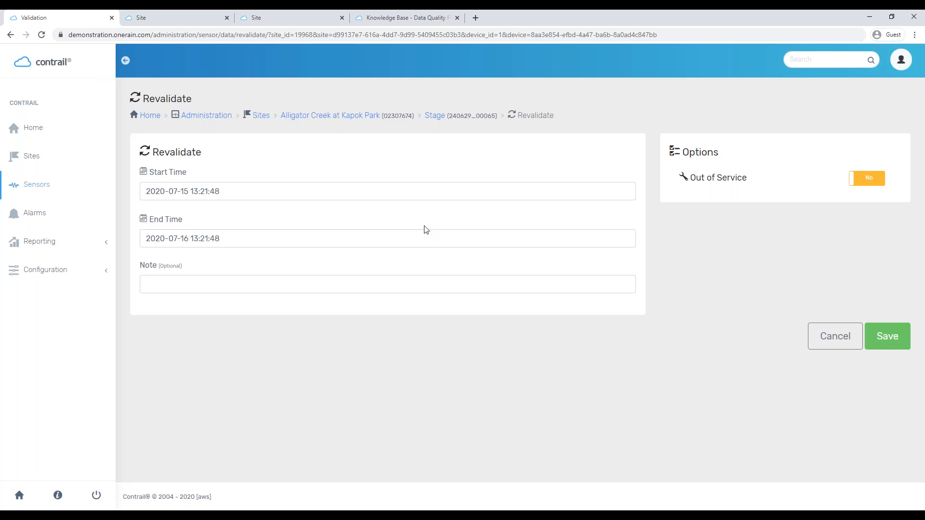
{"action": "left_click", "coordinate": [282, 193]}
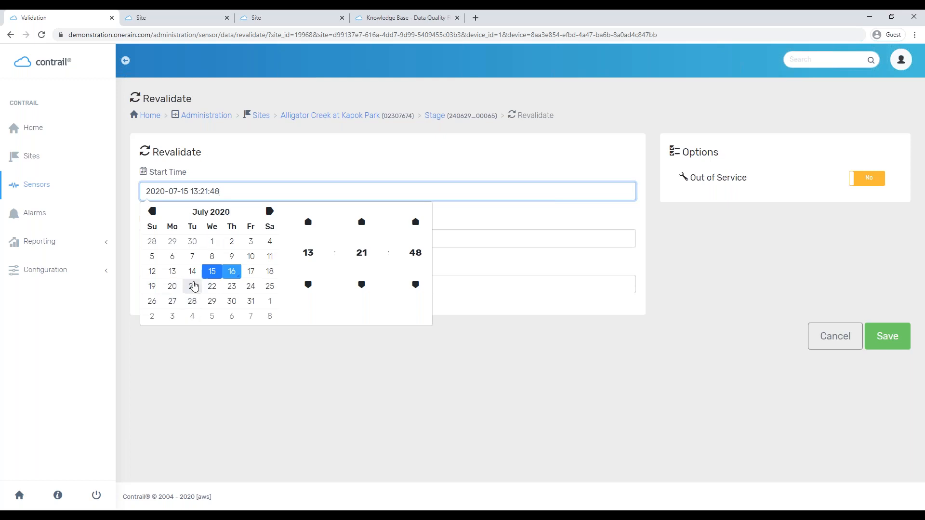
{"action": "left_click", "coordinate": [174, 272]}
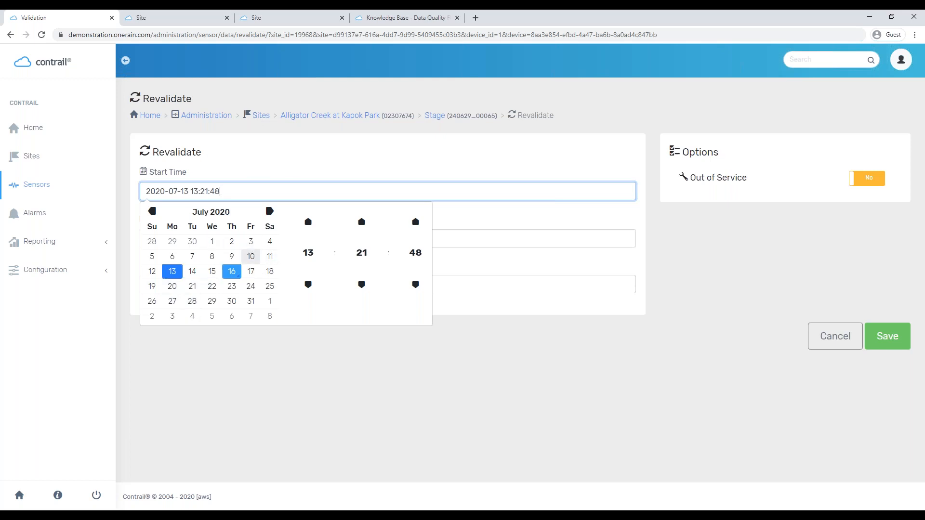
{"action": "left_click", "coordinate": [298, 154]}
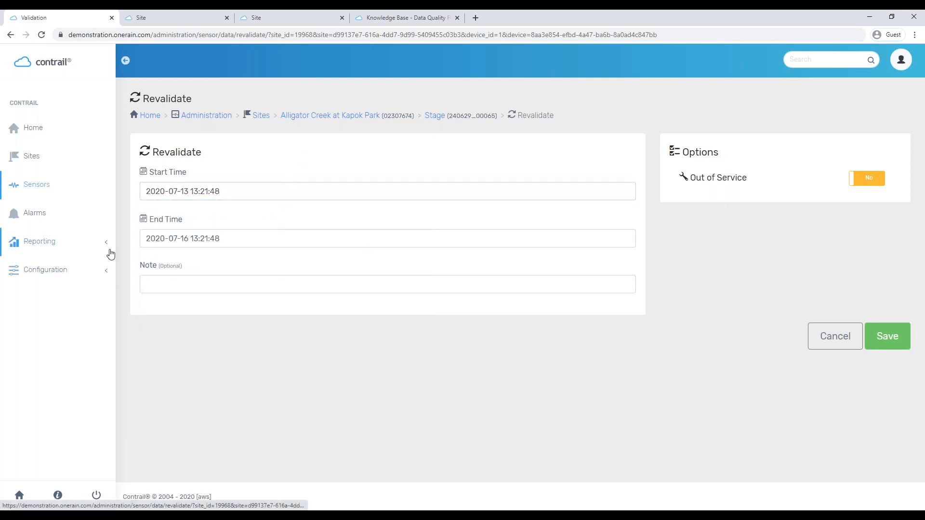
{"action": "left_click", "coordinate": [154, 245]}
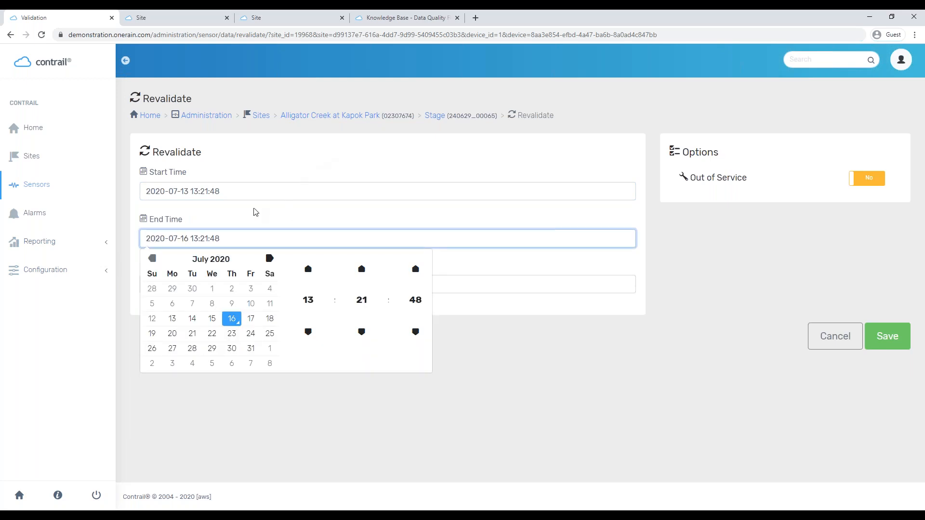
{"action": "left_click", "coordinate": [292, 150]}
Enter the note "Changed Validations" for the revalidation and leave the form without saving
{"action": "right_click", "coordinate": [186, 285]}
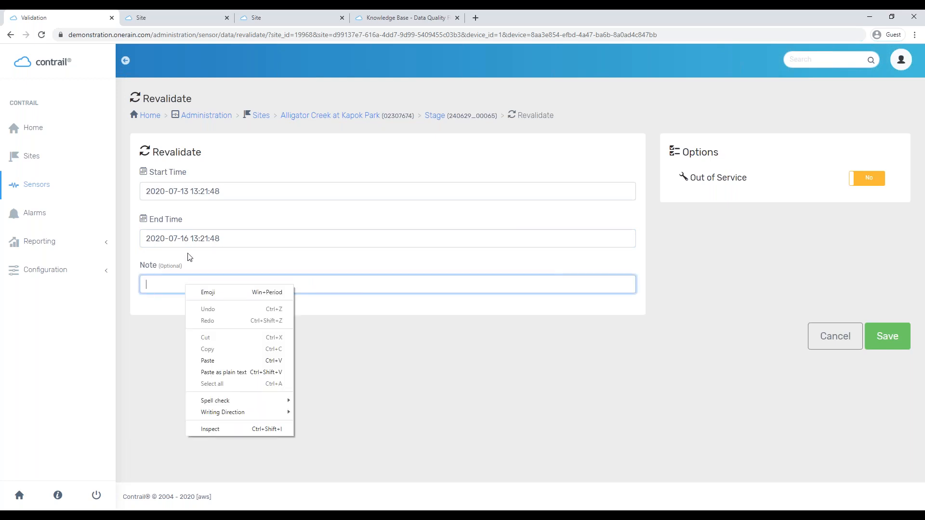
{"action": "key", "text": "ctrl+shift+i"}
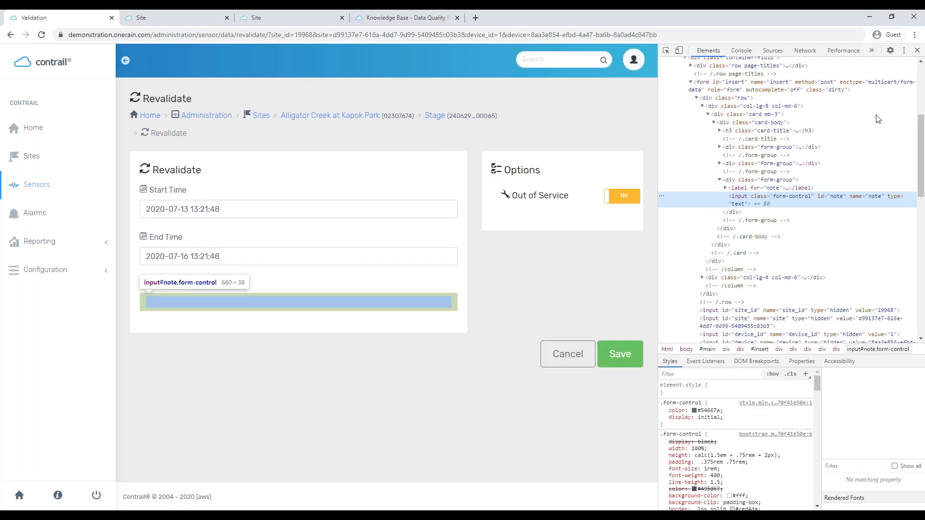
{"action": "key", "text": "ctrl+shift+i"}
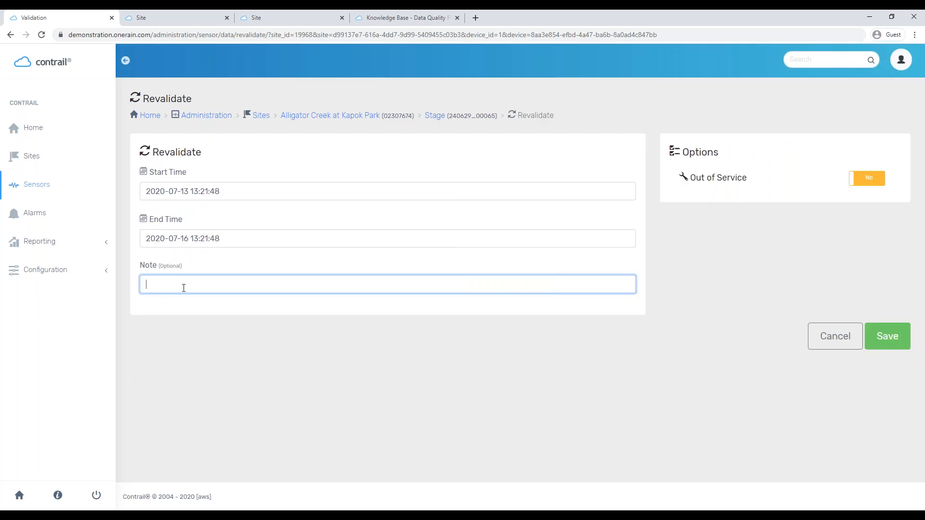
{"action": "type", "text": "Changed Validations"}
{"action": "left_click", "coordinate": [825, 346]}
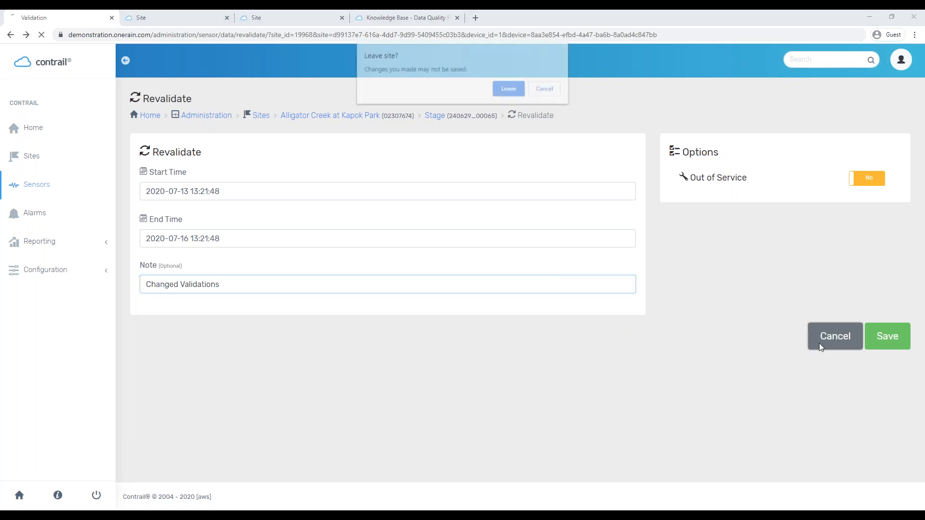
{"action": "left_click", "coordinate": [519, 92]}
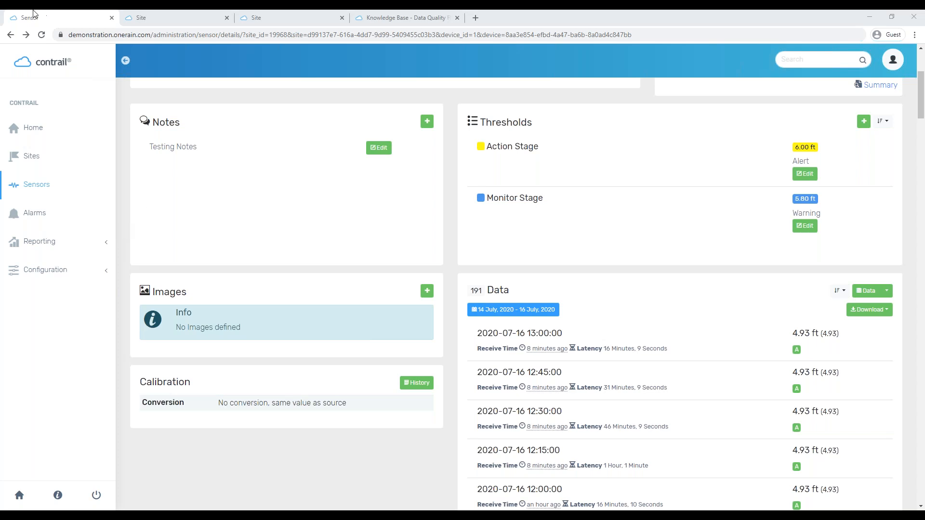
Start adding a sensor to the ARKANSAS RIVER AT LAMAR, CO site and choose Flow Rate as its sensor type
{"action": "left_click", "coordinate": [170, 17]}
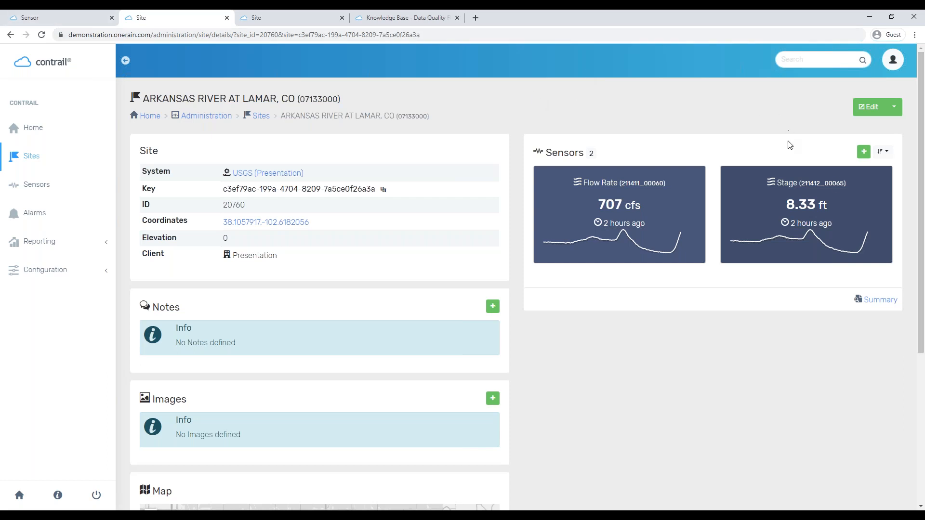
{"action": "left_click", "coordinate": [864, 152]}
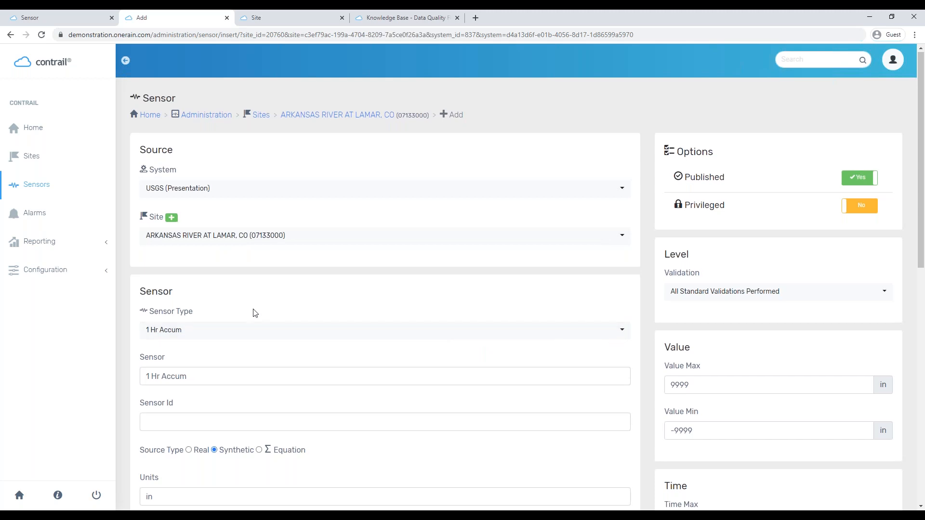
{"action": "scroll", "coordinate": [252, 311], "scroll_direction": "down", "scroll_amount": 1}
{"action": "left_click", "coordinate": [223, 288]}
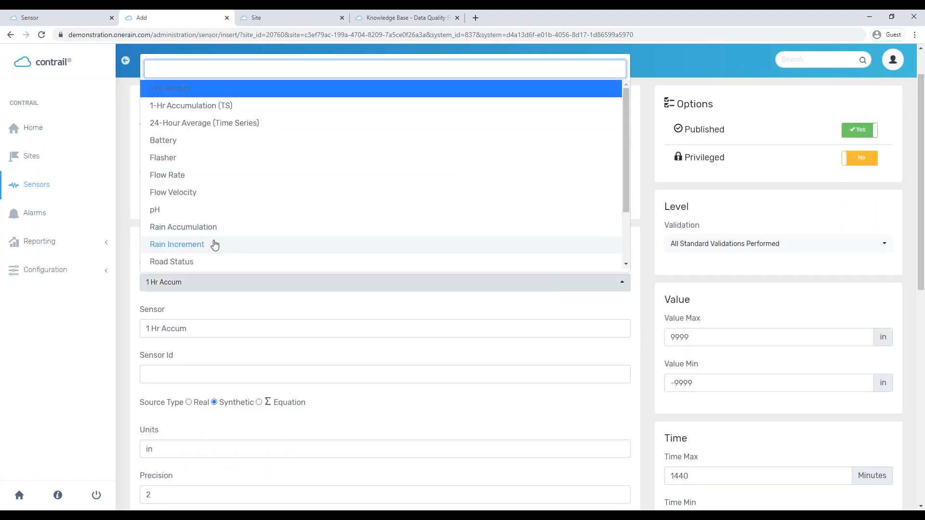
{"action": "left_click", "coordinate": [229, 179]}
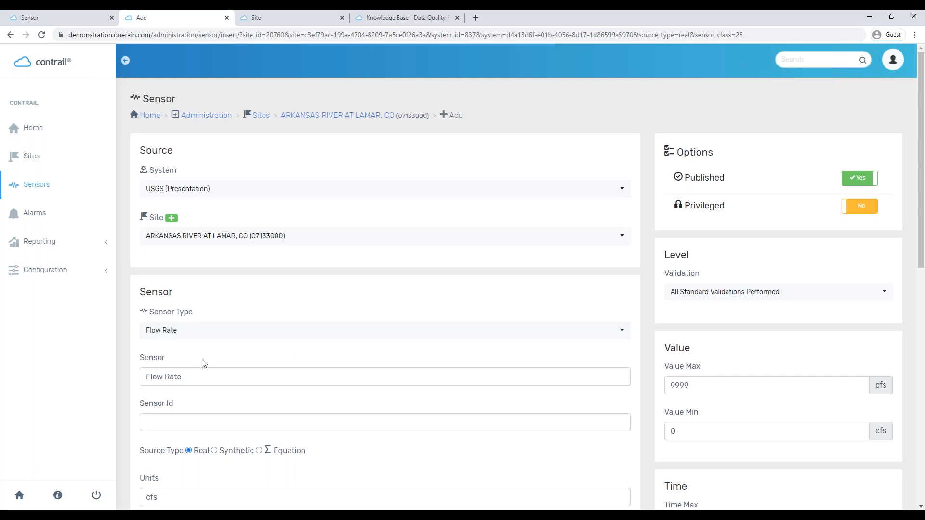
Name the new sensor "Flow Rate from Ratings Table"
{"action": "left_click", "coordinate": [197, 372]}
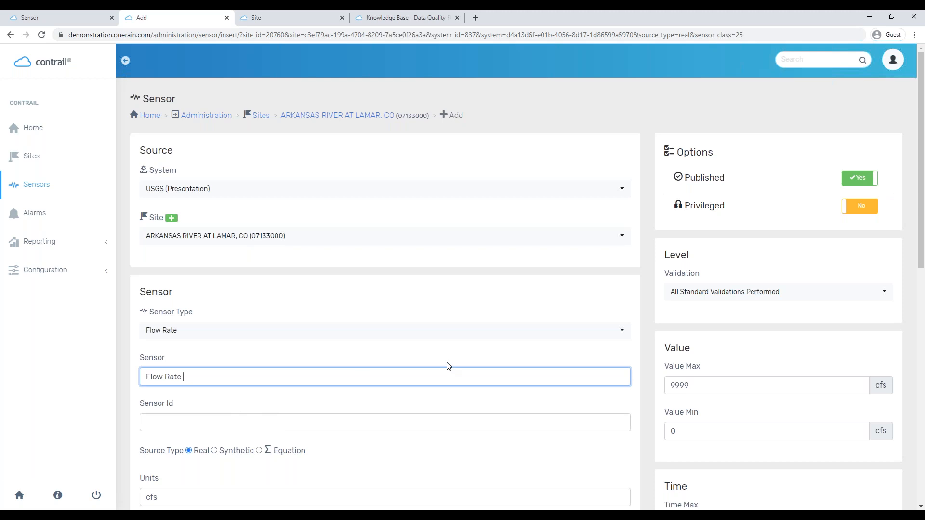
{"action": "type", "text": "from Ratings Table"}
{"action": "left_click", "coordinate": [369, 428]}
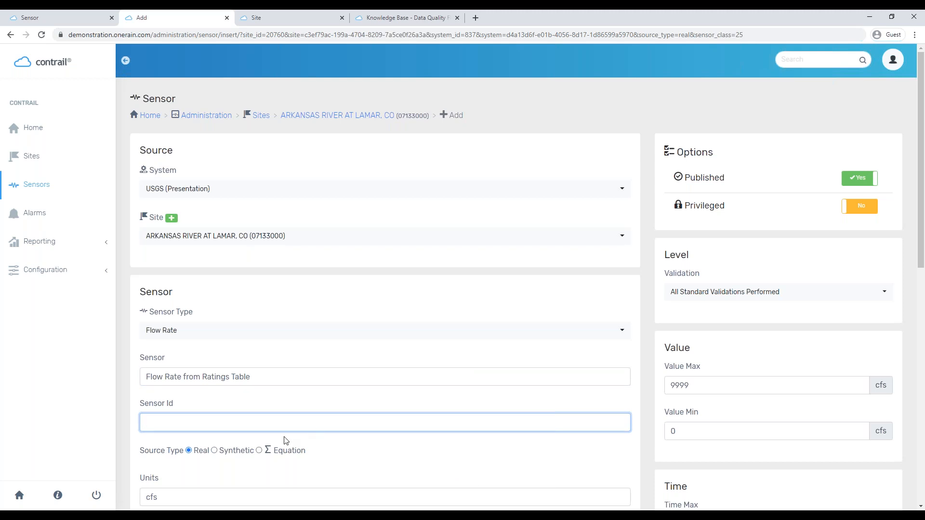
Make the new sensor's source type Synthetic and set its sensor ID to flow_ratings
{"action": "left_click", "coordinate": [230, 452]}
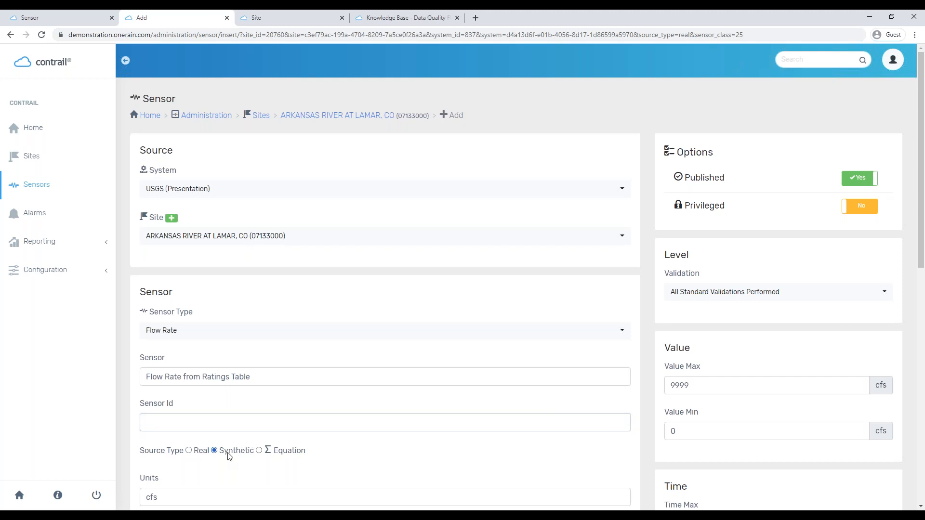
{"action": "left_click", "coordinate": [193, 428]}
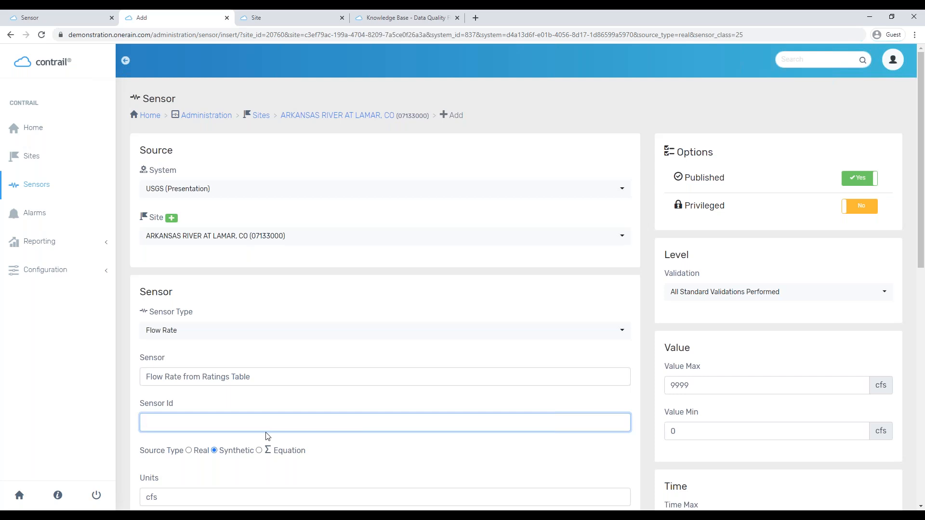
{"action": "type", "text": "flow_ratings"}
{"action": "left_click", "coordinate": [442, 463]}
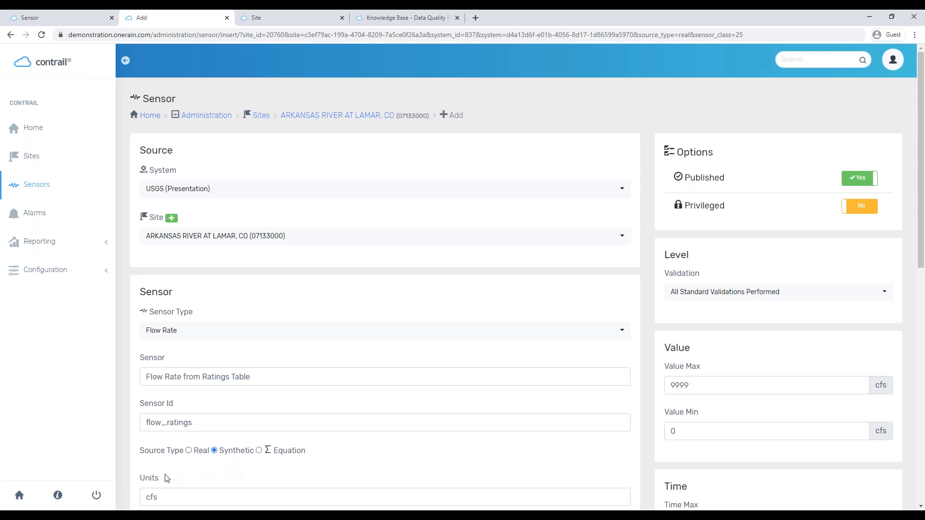
Examine the units, precision and interval of the new flow rate sensor
{"action": "scroll", "coordinate": [293, 479], "scroll_direction": "down", "scroll_amount": 1}
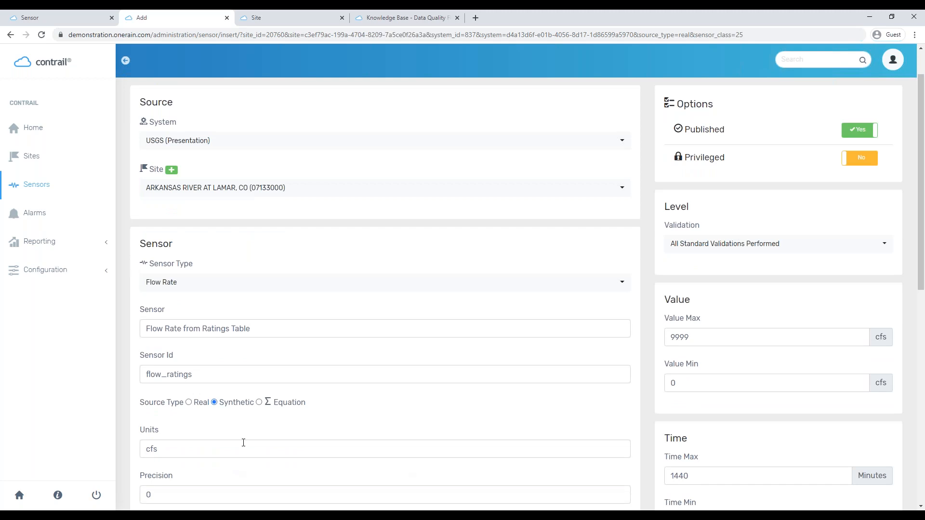
{"action": "scroll", "coordinate": [243, 442], "scroll_direction": "down", "scroll_amount": 1}
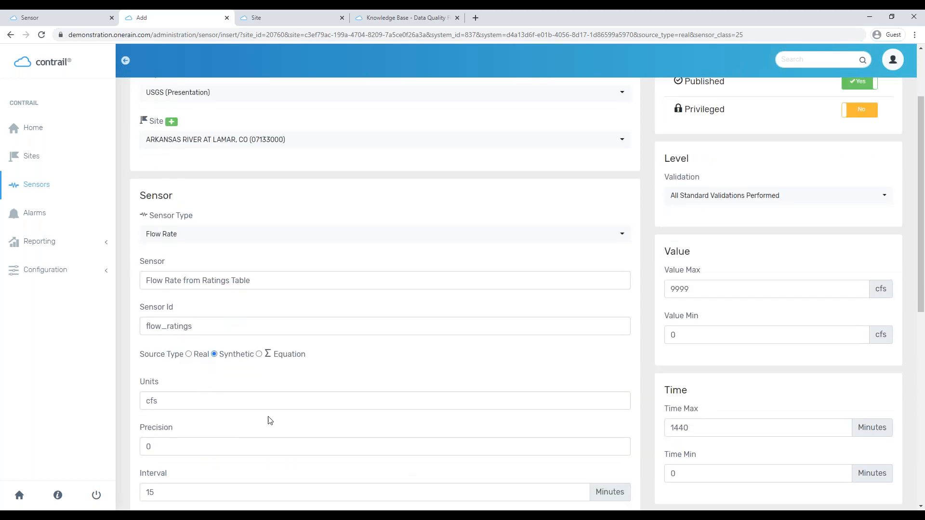
{"action": "scroll", "coordinate": [302, 437], "scroll_direction": "down", "scroll_amount": 1}
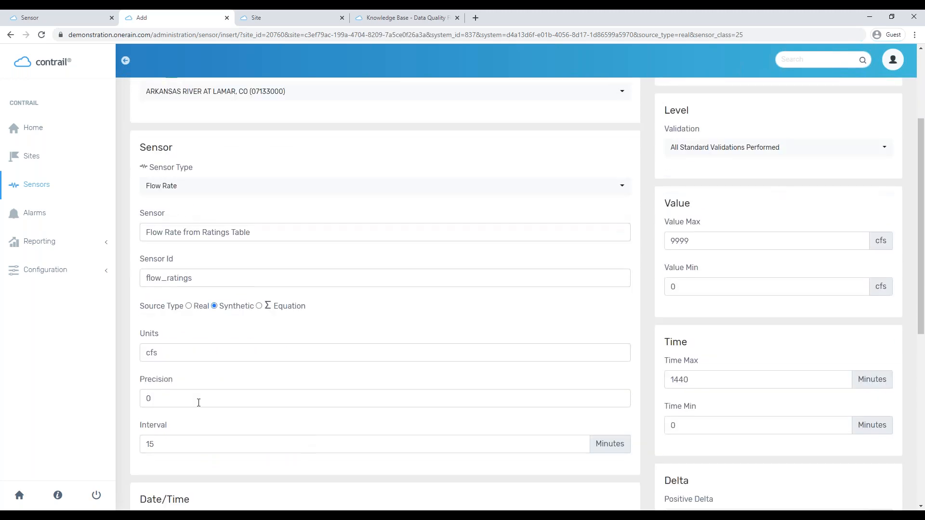
{"action": "scroll", "coordinate": [224, 392], "scroll_direction": "down", "scroll_amount": 1}
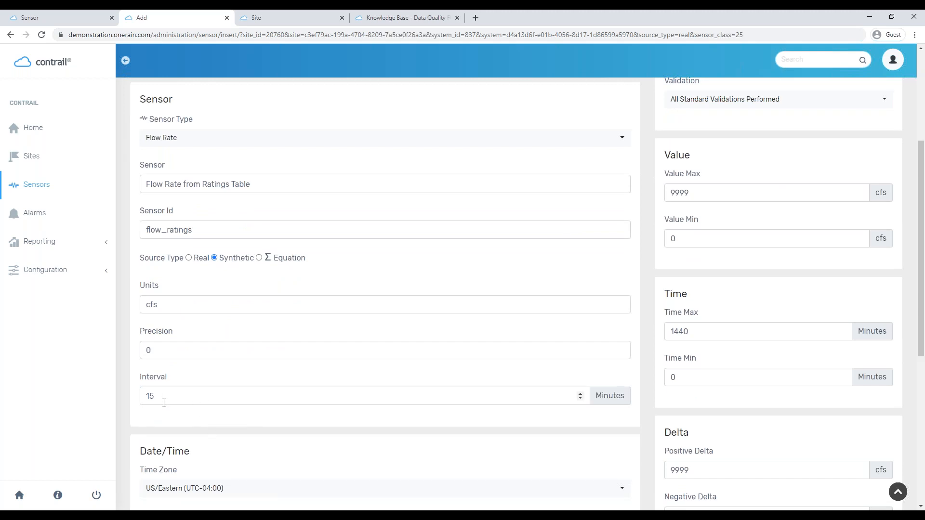
{"action": "double_click", "coordinate": [159, 396]}
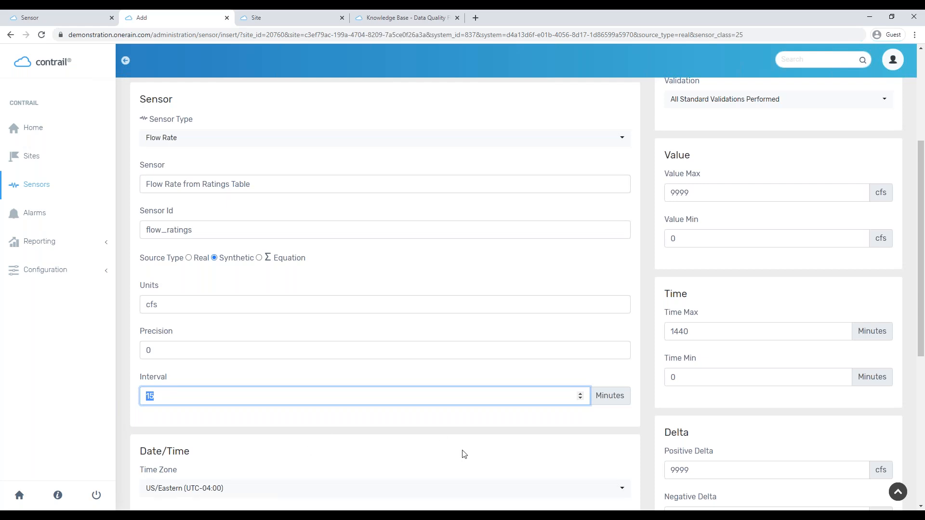
{"action": "scroll", "coordinate": [645, 438], "scroll_direction": "down", "scroll_amount": 4}
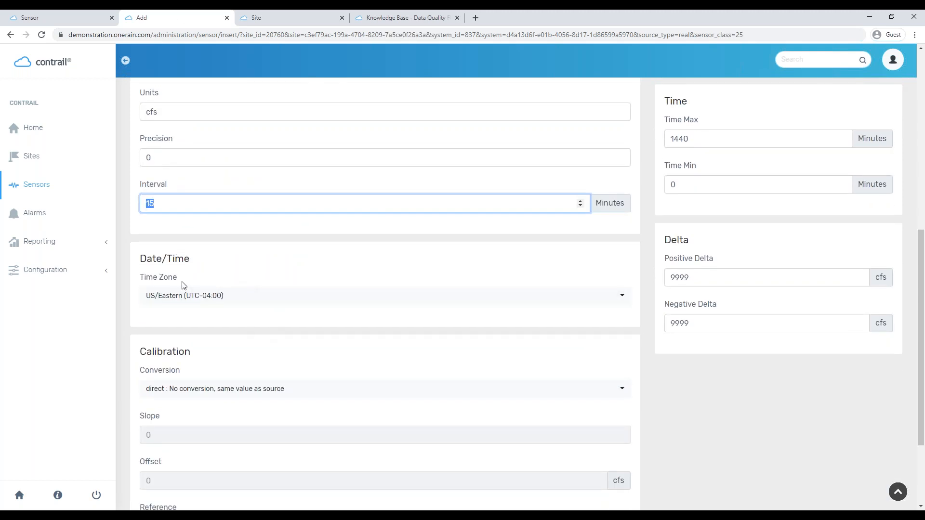
{"action": "scroll", "coordinate": [235, 248], "scroll_direction": "up", "scroll_amount": 8}
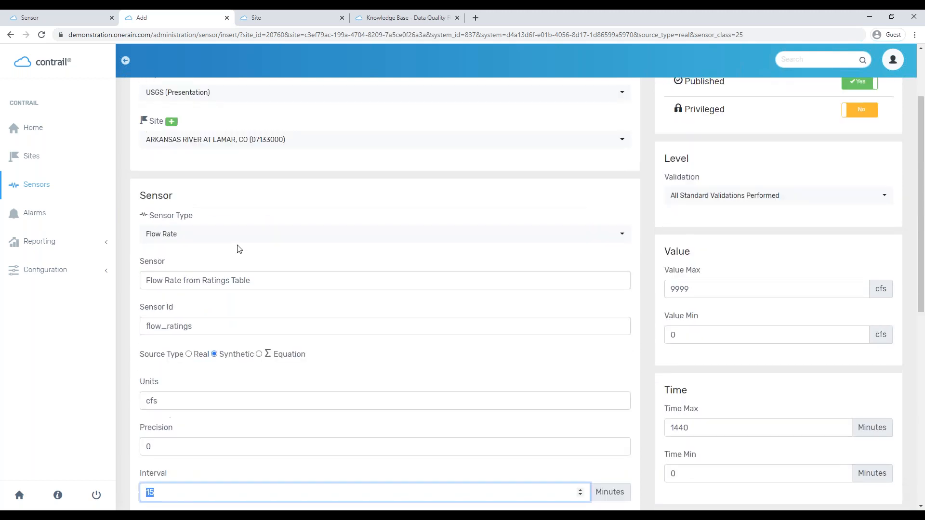
Set the new sensor's time zone to US/Mountain (UTC-06:00)
{"action": "scroll", "coordinate": [260, 269], "scroll_direction": "down", "scroll_amount": 8}
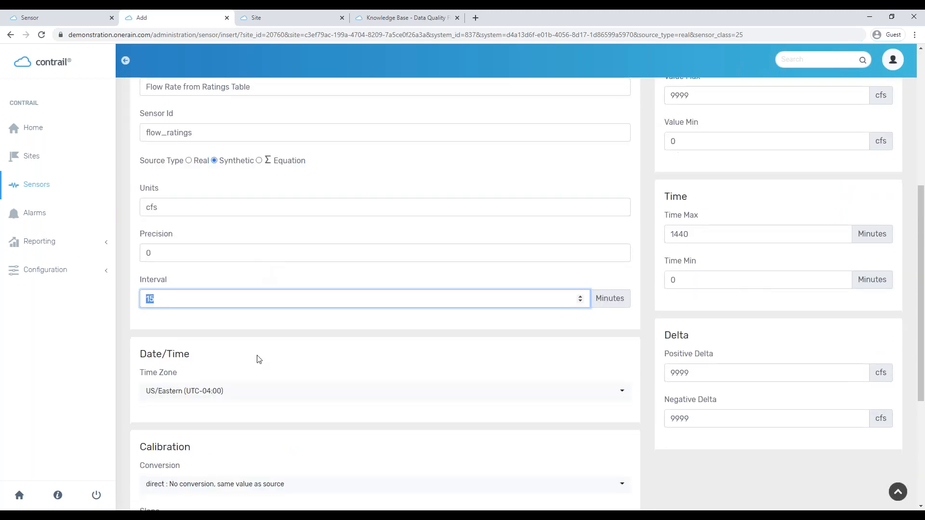
{"action": "left_click", "coordinate": [198, 251]}
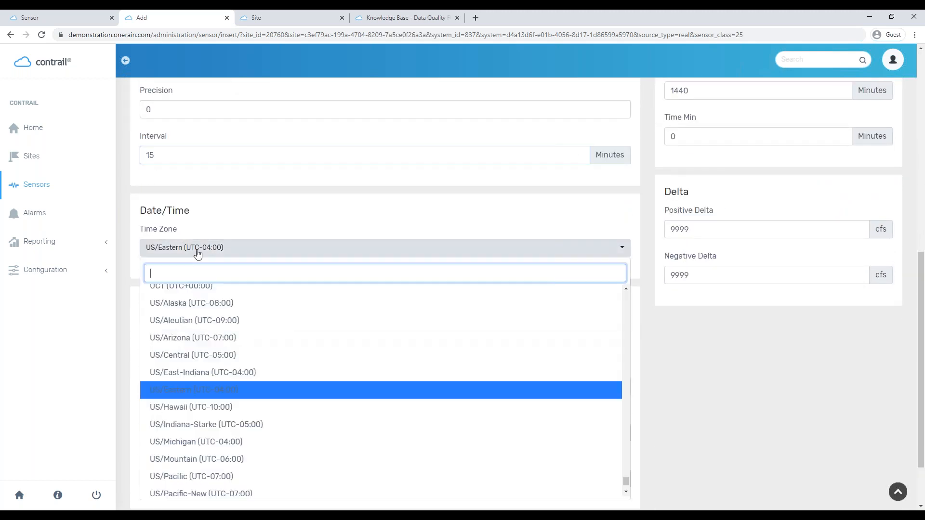
{"action": "left_click", "coordinate": [242, 415]}
{"action": "scroll", "coordinate": [672, 409], "scroll_direction": "up", "scroll_amount": 1}
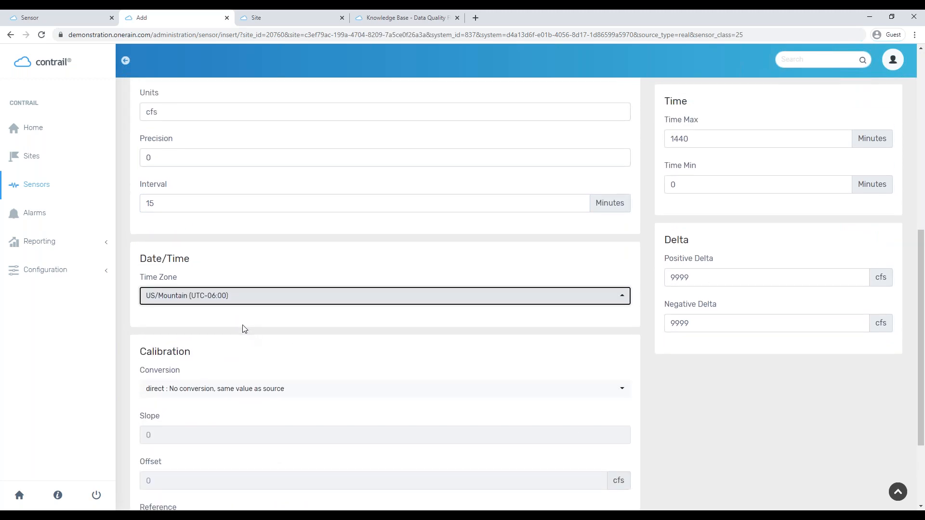
Set the sensor's calibration conversion to "table : Rating table lookup"
{"action": "scroll", "coordinate": [278, 388], "scroll_direction": "down", "scroll_amount": 1}
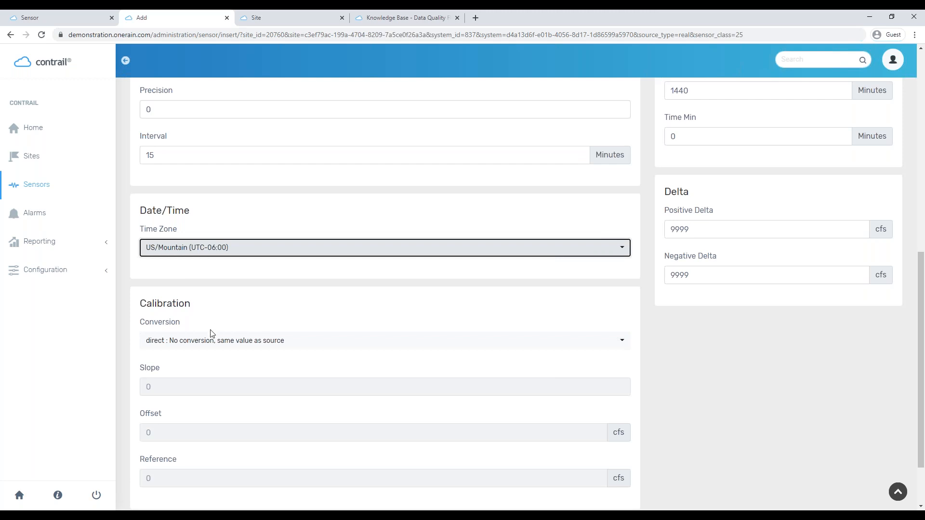
{"action": "left_click", "coordinate": [223, 342]}
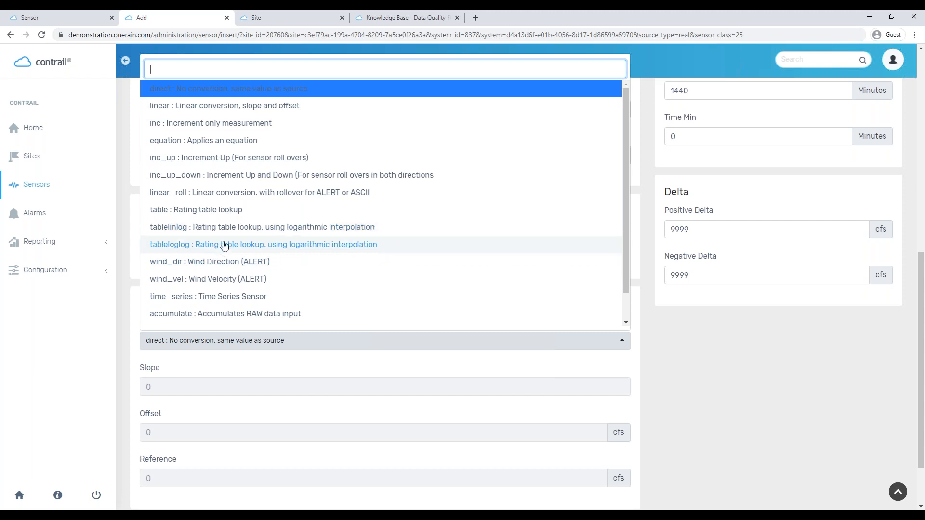
{"action": "left_click", "coordinate": [213, 212]}
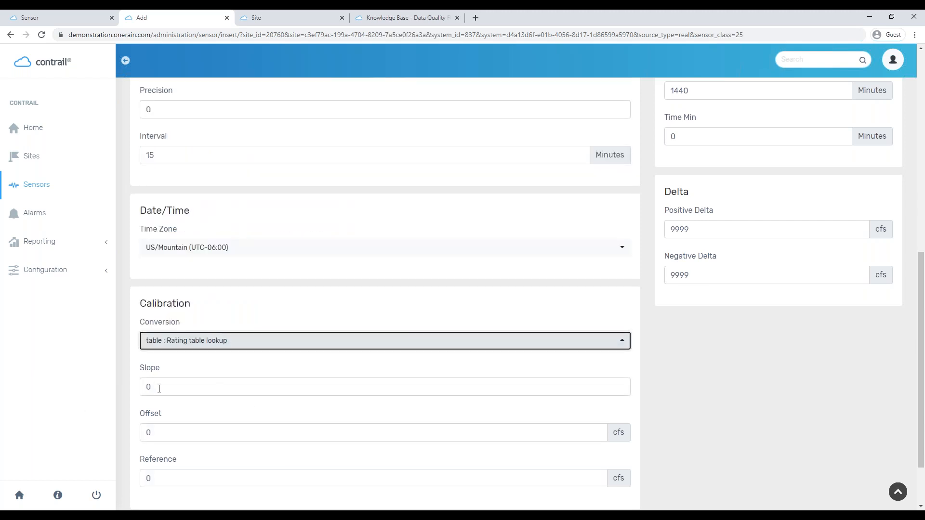
Set the calibration slope to 1
{"action": "double_click", "coordinate": [205, 385]}
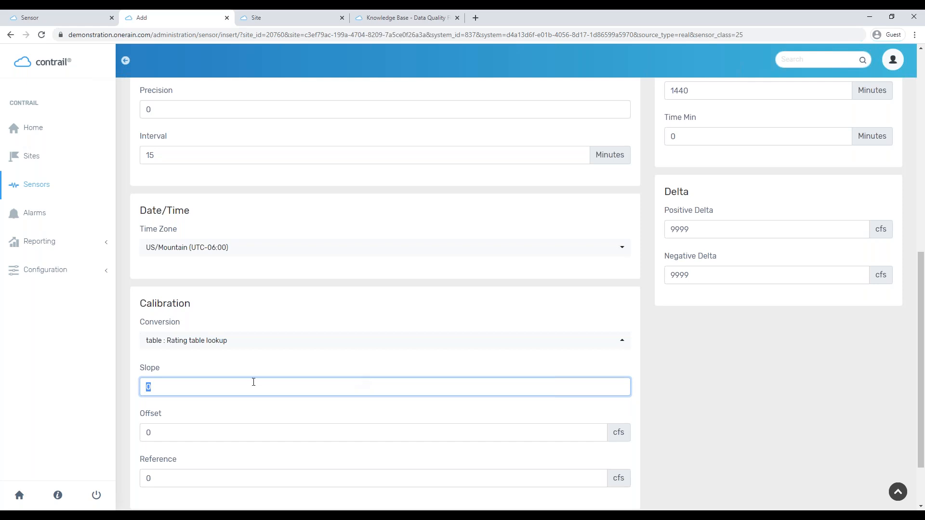
{"action": "left_click", "coordinate": [191, 389]}
{"action": "key", "text": "BackSpace"}
{"action": "type", "text": "1"}
{"action": "left_click", "coordinate": [778, 431]}
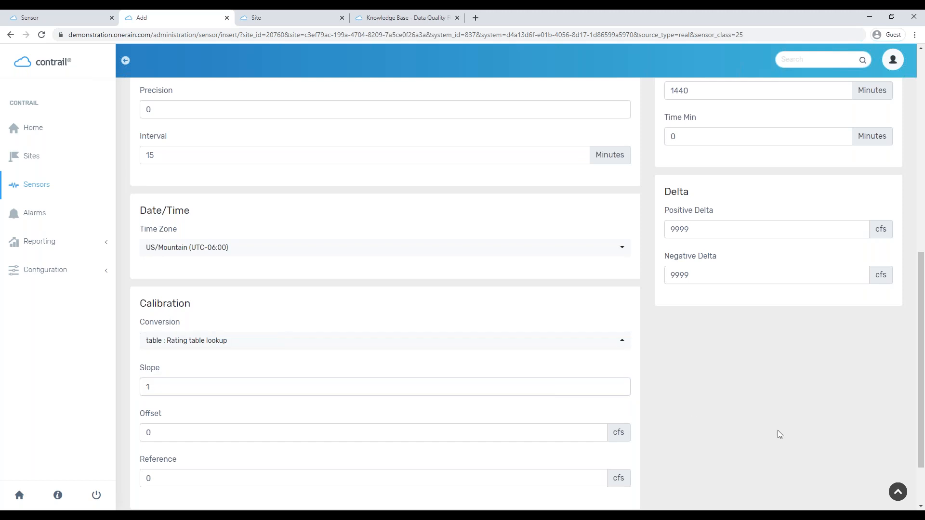
{"action": "left_click", "coordinate": [178, 384]}
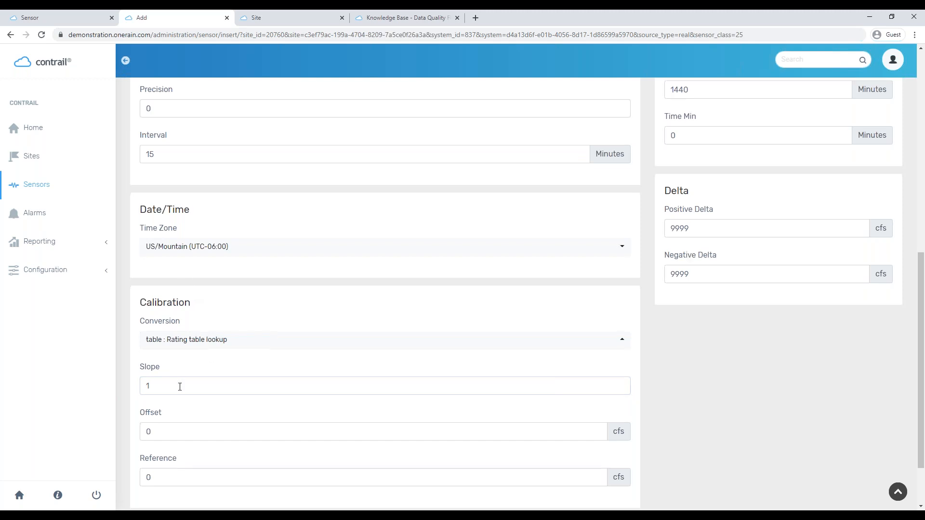
Examine the new sensor's calibration offset and its value, time and delta validation limits
{"action": "scroll", "coordinate": [169, 376], "scroll_direction": "down", "scroll_amount": 2}
{"action": "left_click", "coordinate": [171, 354]}
{"action": "double_click", "coordinate": [170, 353]}
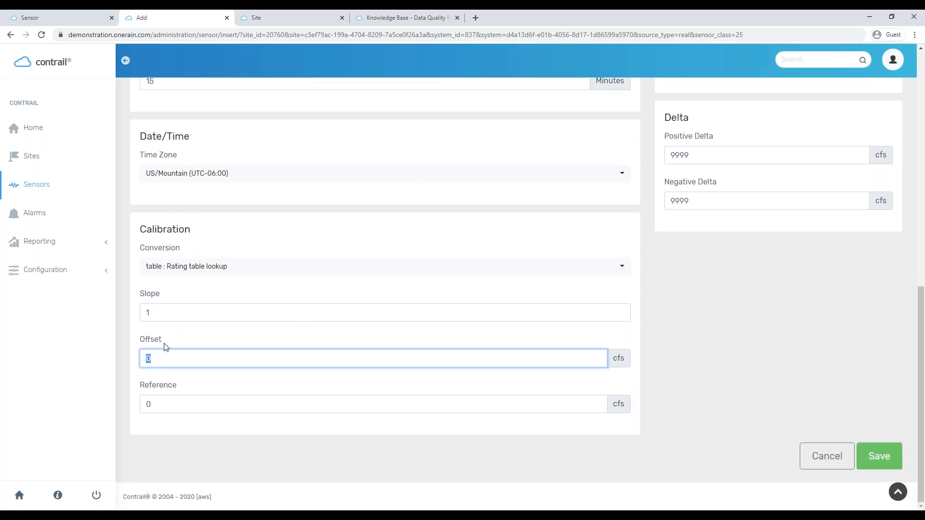
{"action": "key", "text": "Tab"}
{"action": "scroll", "coordinate": [573, 368], "scroll_direction": "up", "scroll_amount": 5}
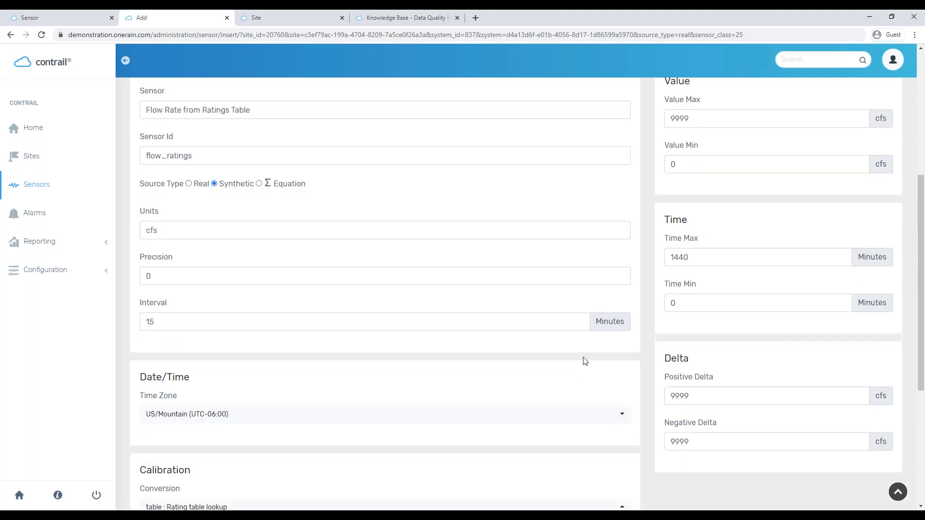
{"action": "scroll", "coordinate": [658, 384], "scroll_direction": "up", "scroll_amount": 4}
{"action": "scroll", "coordinate": [651, 361], "scroll_direction": "up", "scroll_amount": 2}
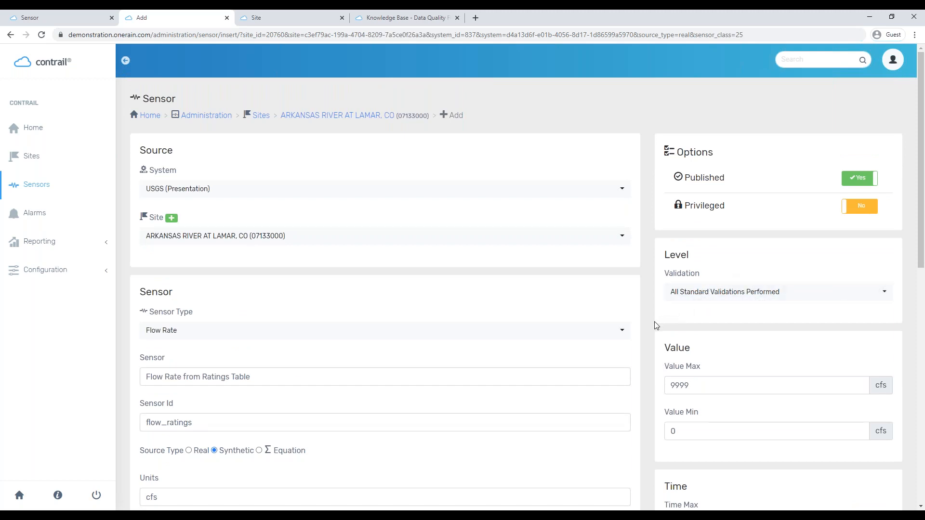
{"action": "scroll", "coordinate": [660, 320], "scroll_direction": "down", "scroll_amount": 1}
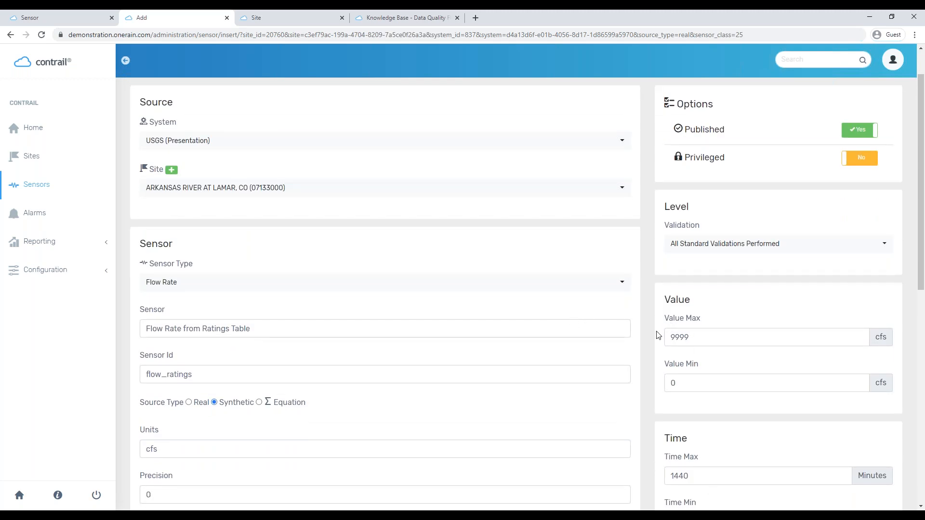
{"action": "left_click_drag", "start_coordinate": [702, 329], "coordinate": [669, 338]}
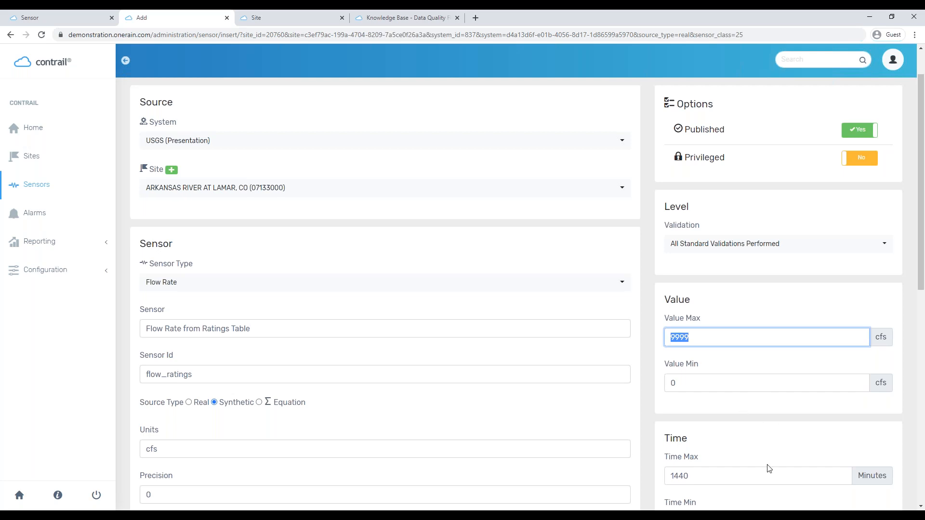
{"action": "left_click_drag", "start_coordinate": [710, 378], "coordinate": [672, 381]}
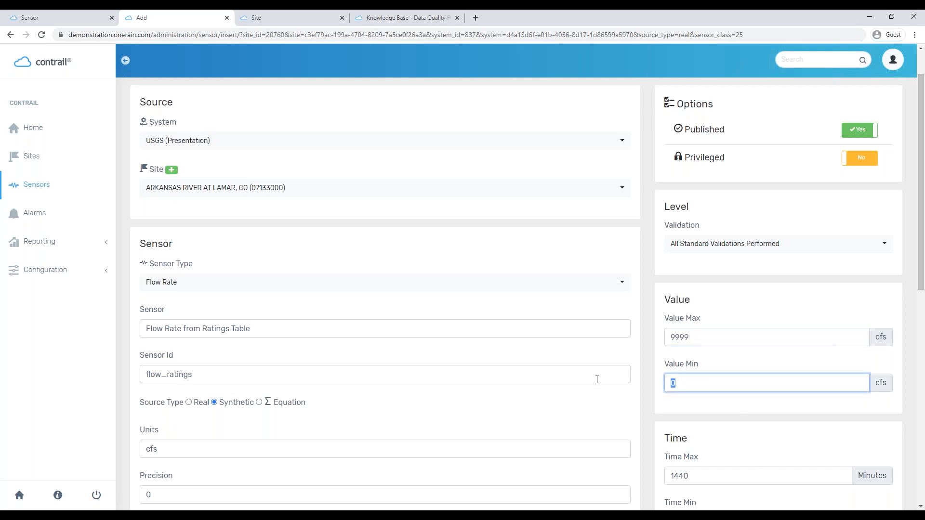
{"action": "scroll", "coordinate": [617, 388], "scroll_direction": "down", "scroll_amount": 1}
{"action": "scroll", "coordinate": [617, 388], "scroll_direction": "down", "scroll_amount": 3}
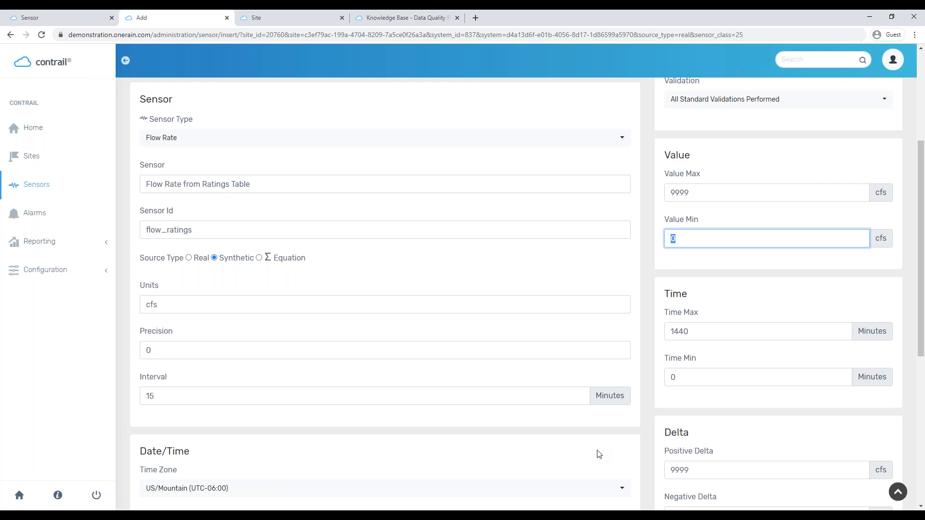
{"action": "scroll", "coordinate": [599, 454], "scroll_direction": "down", "scroll_amount": 4}
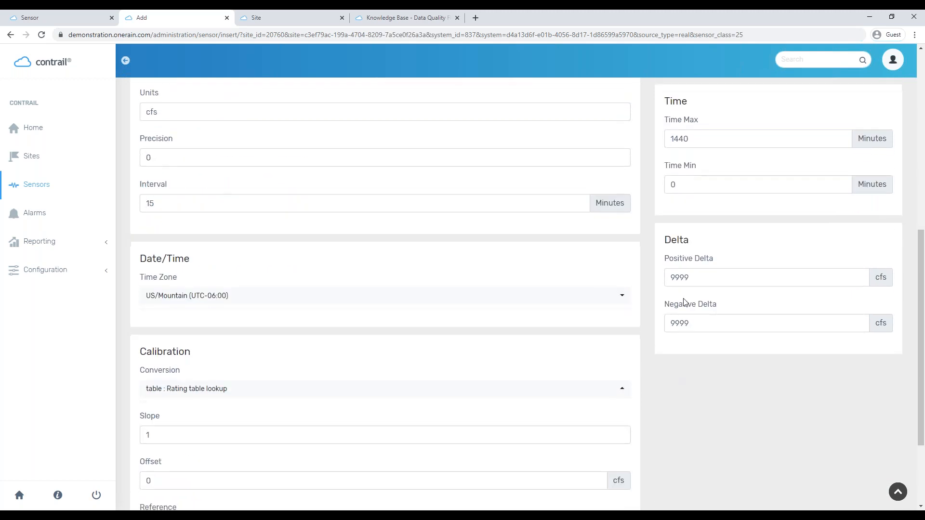
{"action": "scroll", "coordinate": [724, 389], "scroll_direction": "down", "scroll_amount": 2}
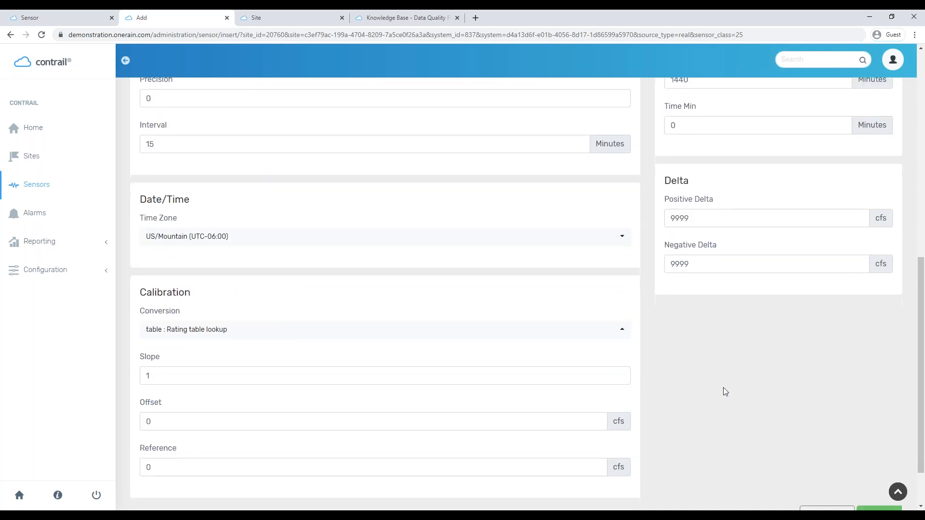
{"action": "scroll", "coordinate": [725, 392], "scroll_direction": "up", "scroll_amount": 1}
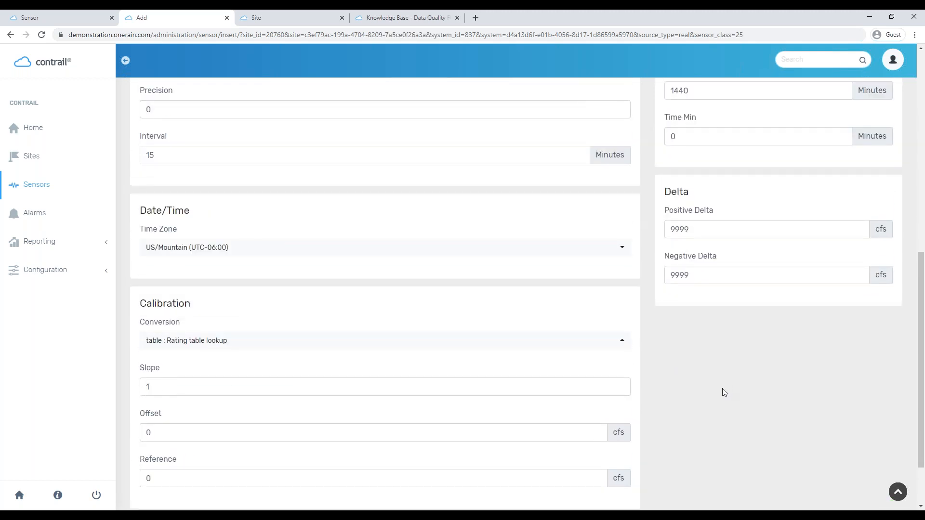
Save the new Flow Rate from Ratings Table sensor
{"action": "scroll", "coordinate": [724, 392], "scroll_direction": "down", "scroll_amount": 2}
{"action": "left_click", "coordinate": [875, 456]}
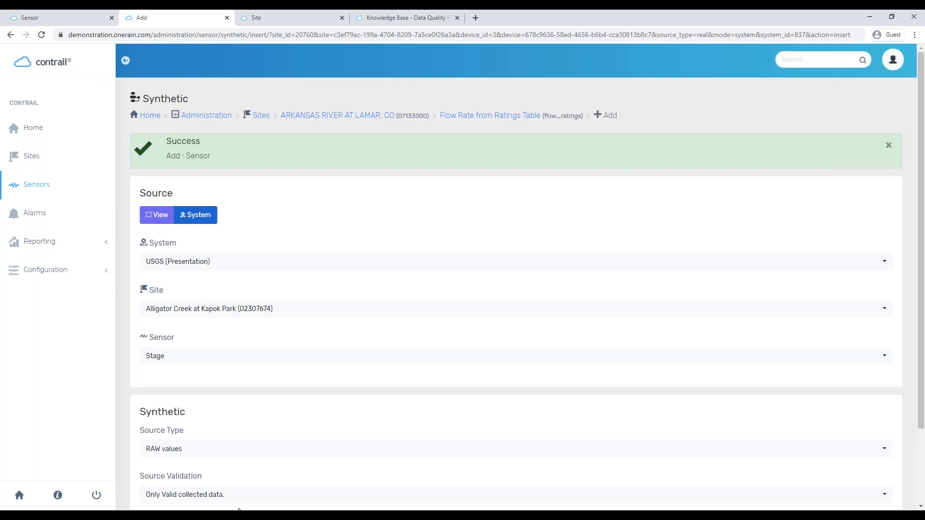
Set the synthetic sensor's source site to ARKANSAS RIVER AT LAMAR, CO (07133000), using its Stage sensor
{"action": "left_click", "coordinate": [249, 310]}
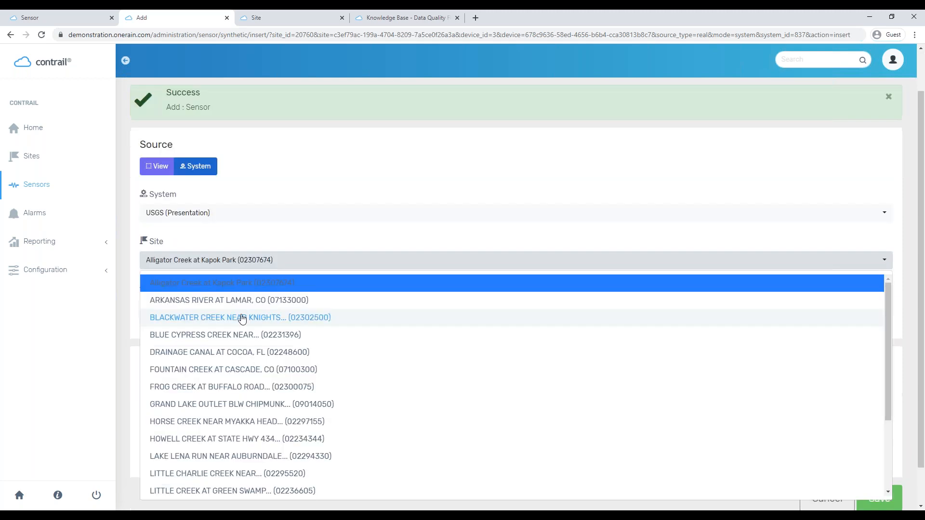
{"action": "left_click", "coordinate": [358, 302]}
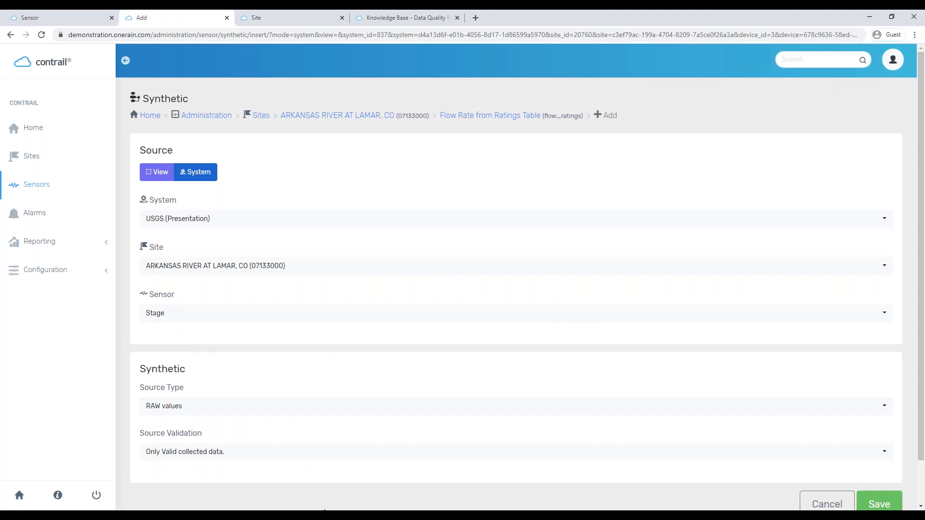
{"action": "scroll", "coordinate": [281, 391], "scroll_direction": "down", "scroll_amount": 1}
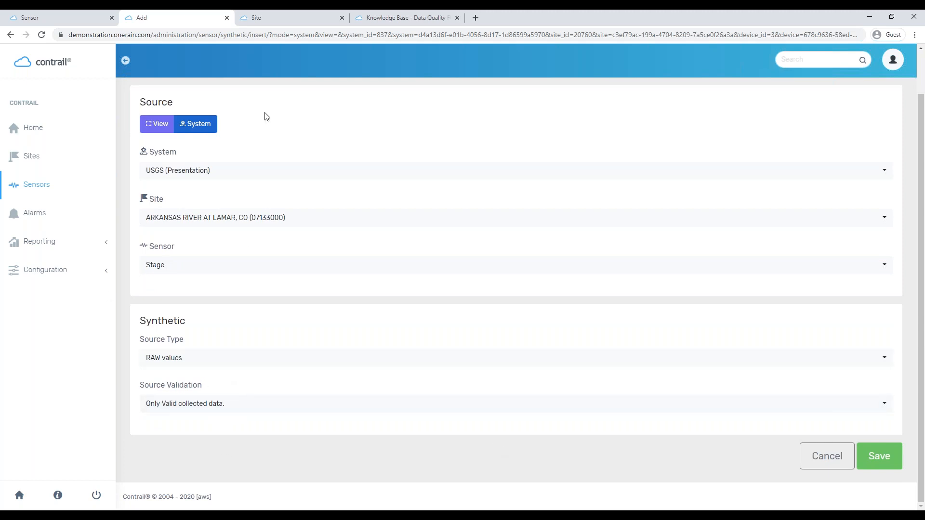
{"action": "scroll", "coordinate": [282, 421], "scroll_direction": "up", "scroll_amount": 1}
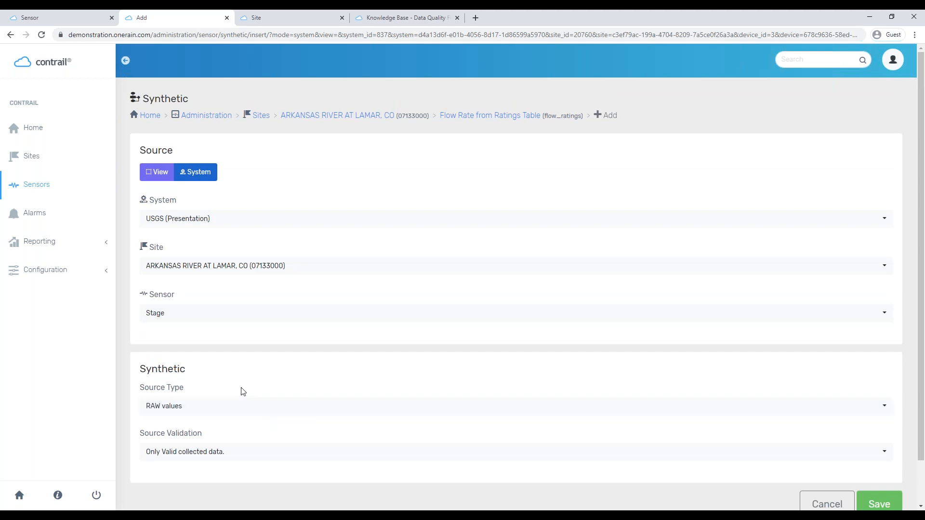
Set the synthetic source type to Finished values, restrict source validation to "Only Valid collected data." and save
{"action": "left_click", "coordinate": [175, 410]}
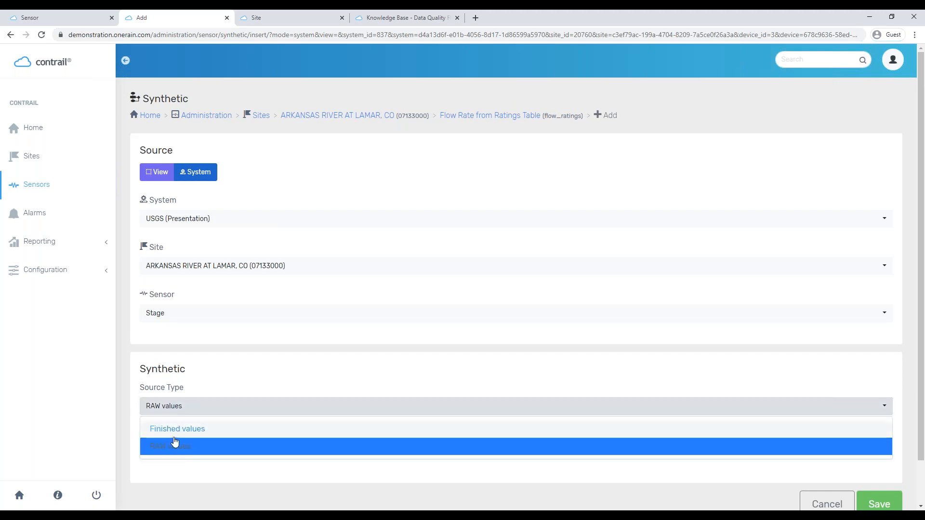
{"action": "left_click", "coordinate": [198, 435]}
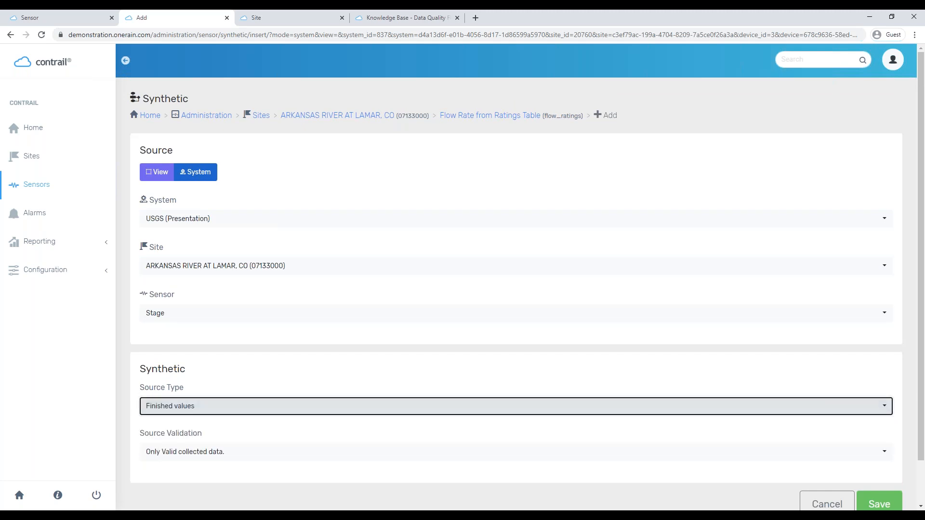
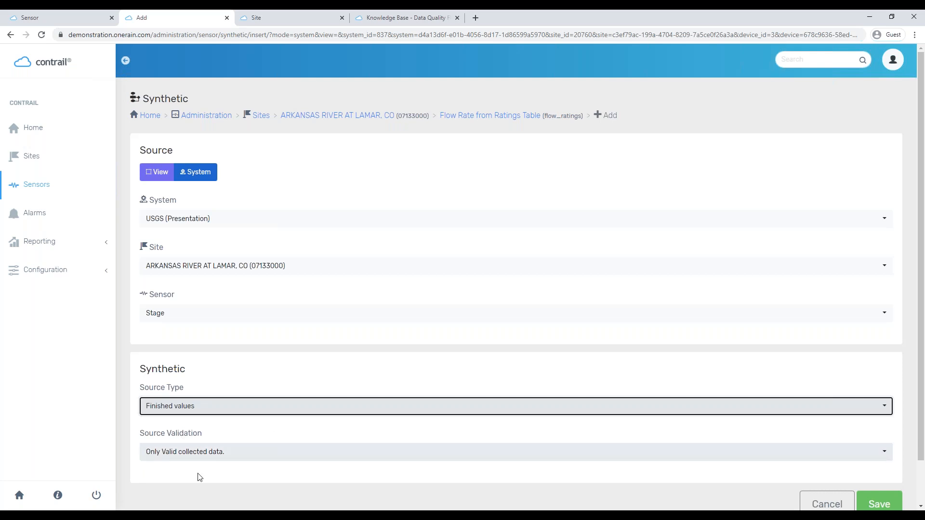
{"action": "left_click", "coordinate": [204, 460]}
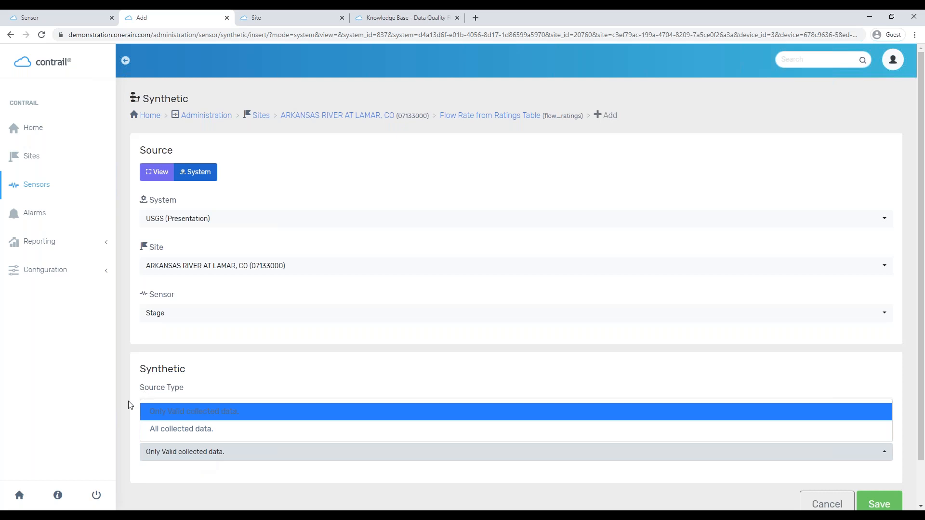
{"action": "left_click", "coordinate": [209, 415]}
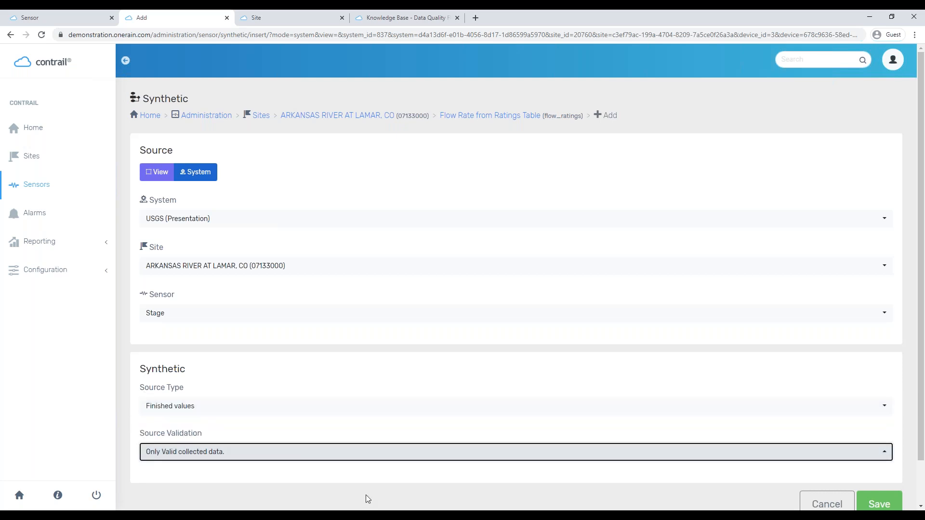
{"action": "scroll", "coordinate": [730, 453], "scroll_direction": "down", "scroll_amount": 1}
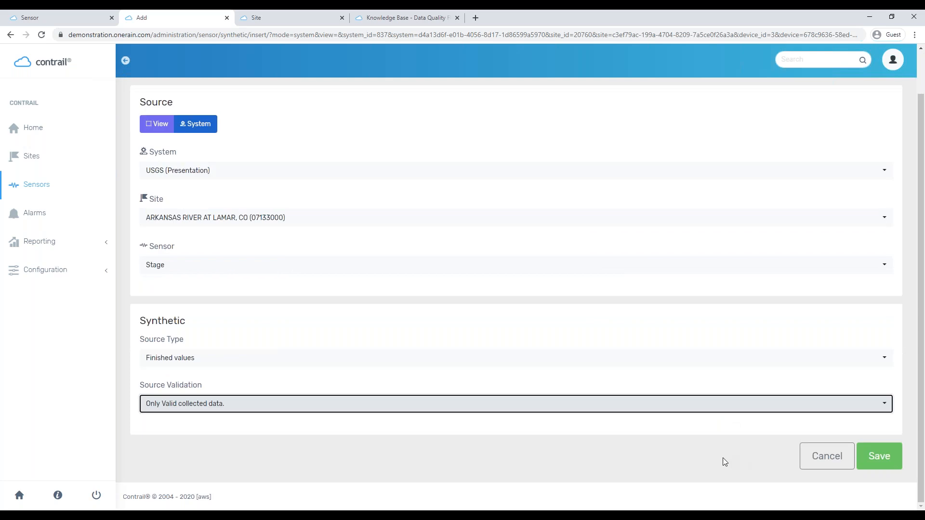
{"action": "left_click", "coordinate": [878, 457]}
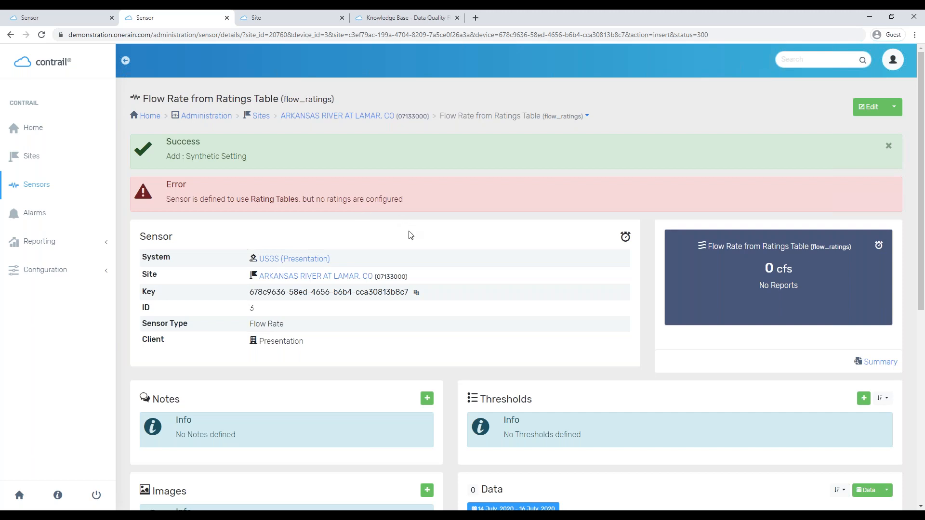
Open the rating table of the Flow Rate from Ratings Table sensor
{"action": "scroll", "coordinate": [424, 246], "scroll_direction": "down", "scroll_amount": 3}
{"action": "scroll", "coordinate": [482, 289], "scroll_direction": "up", "scroll_amount": 3}
{"action": "left_click", "coordinate": [895, 107]}
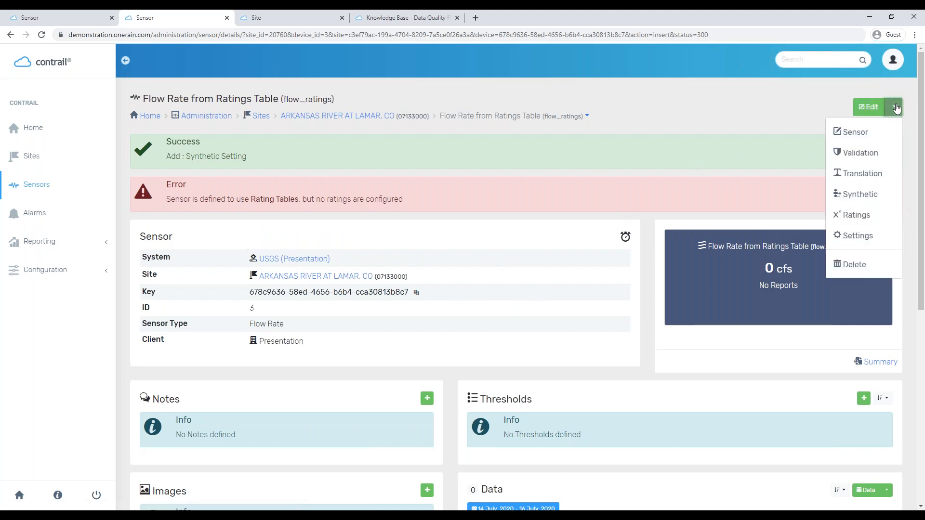
{"action": "left_click", "coordinate": [865, 218]}
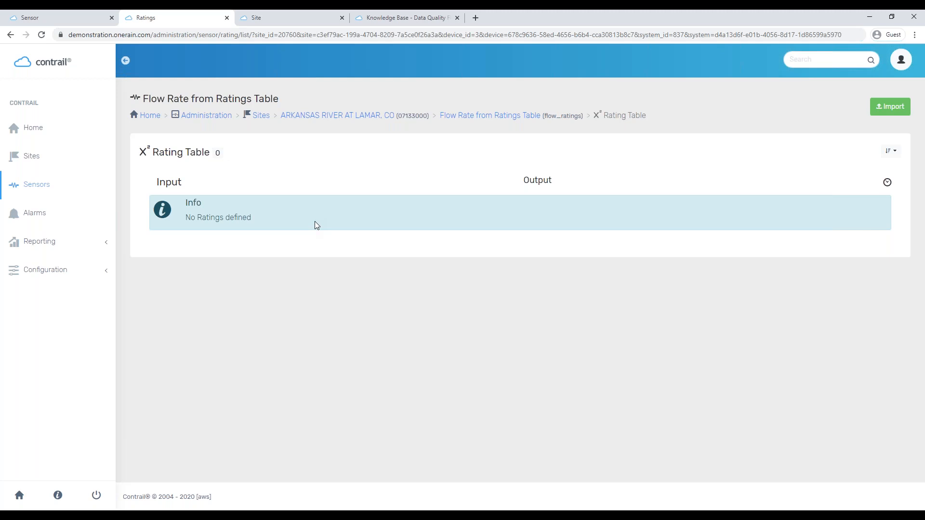
{"action": "left_click", "coordinate": [31, 16]}
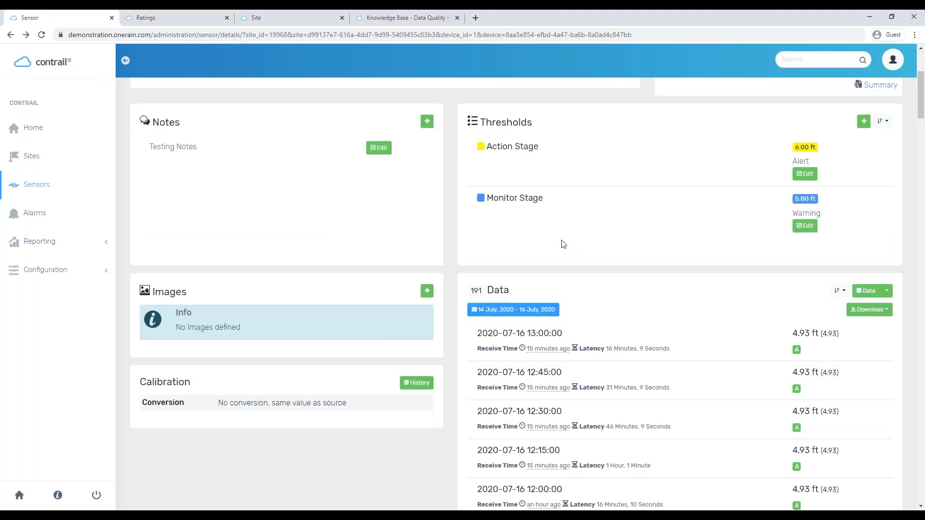
{"action": "left_click", "coordinate": [162, 18]}
{"action": "left_click", "coordinate": [256, 17]}
{"action": "left_click", "coordinate": [203, 18]}
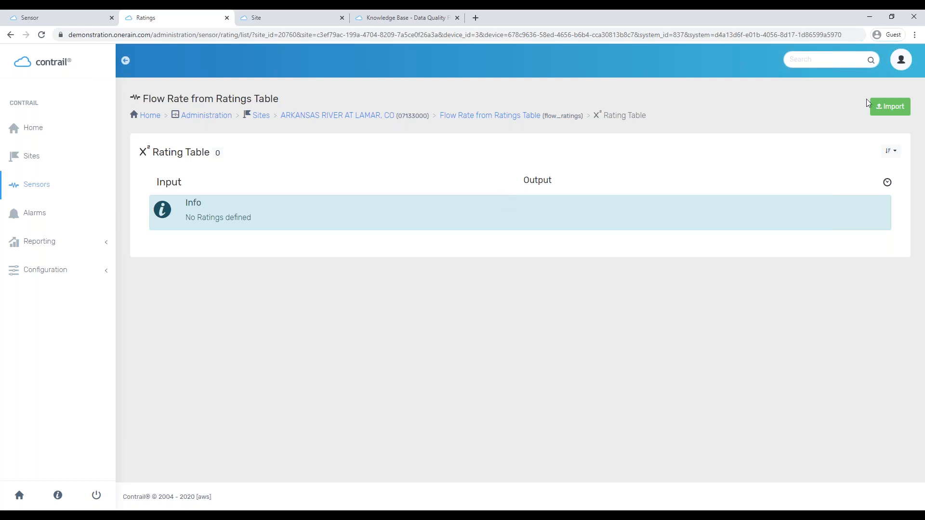
Upload the comma-delimited file Ratings.csv as rating records for the sensor's rating table
{"action": "left_click", "coordinate": [894, 106]}
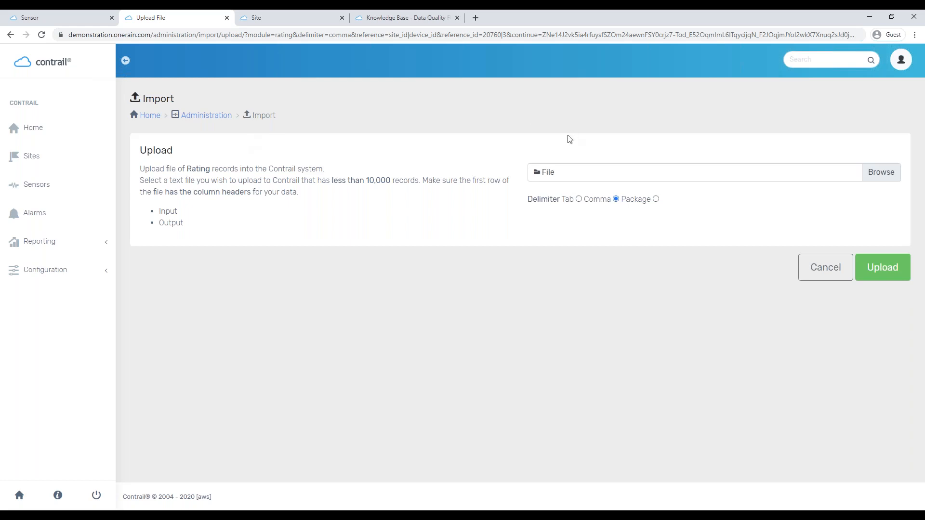
{"action": "left_click", "coordinate": [888, 177]}
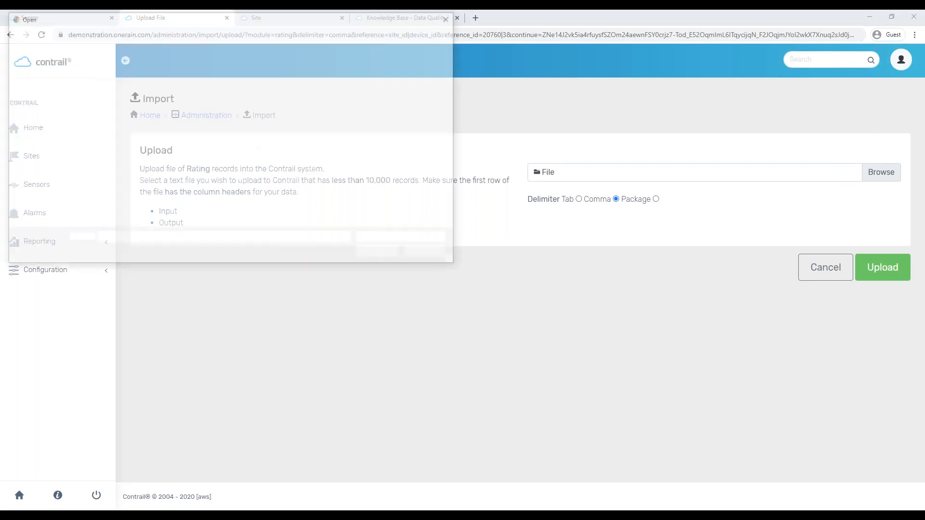
{"action": "left_click", "coordinate": [54, 85]}
{"action": "double_click", "coordinate": [137, 94]}
{"action": "double_click", "coordinate": [113, 80]}
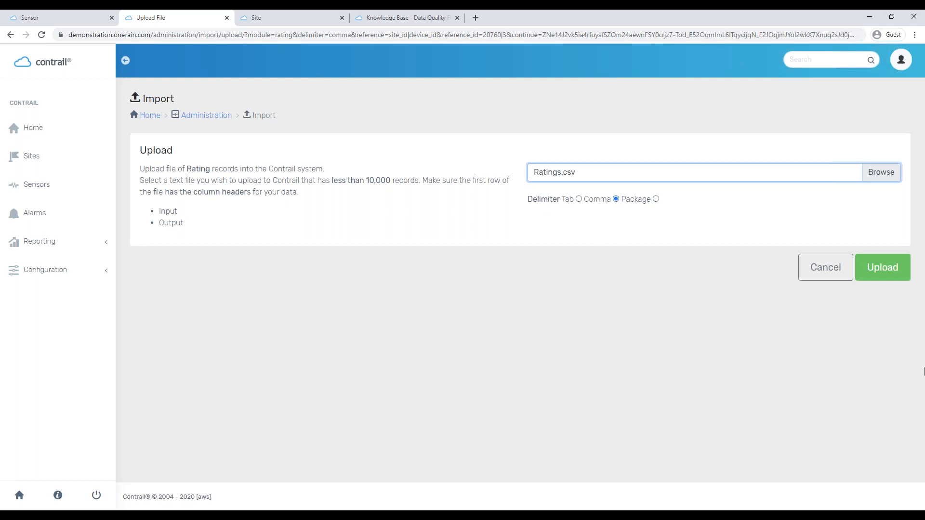
{"action": "left_click", "coordinate": [889, 278]}
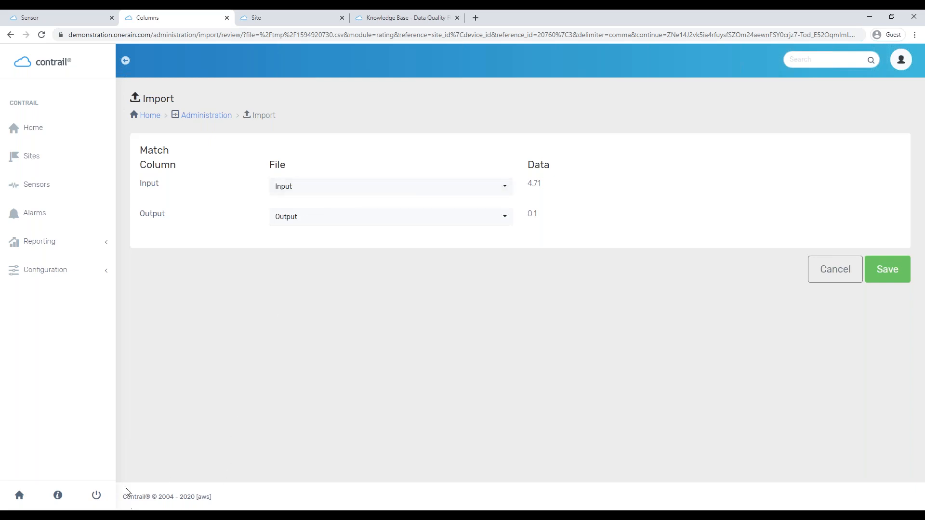
Open Ratings.csv in Notepad++ and examine its Input and Output column headers
{"action": "key", "text": "super+e"}
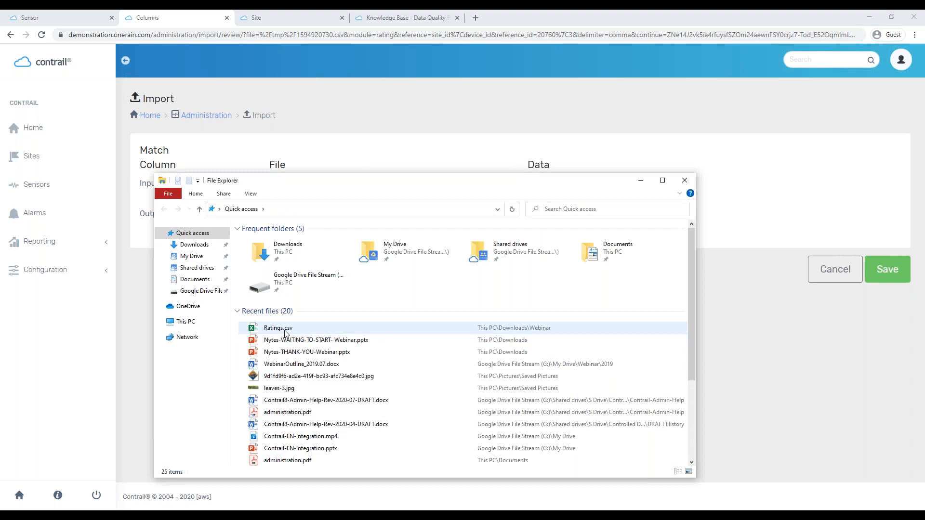
{"action": "right_click", "coordinate": [285, 331]}
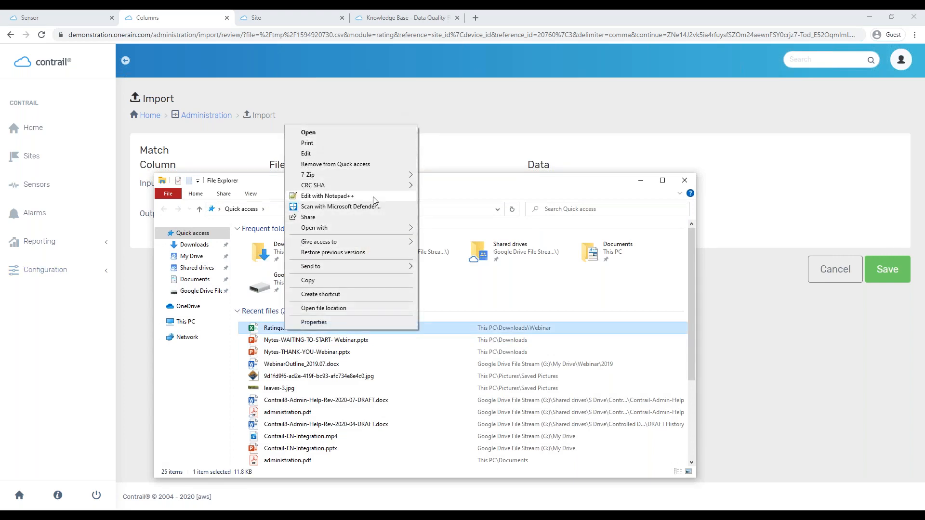
{"action": "left_click", "coordinate": [685, 171]}
{"action": "left_click", "coordinate": [685, 181]}
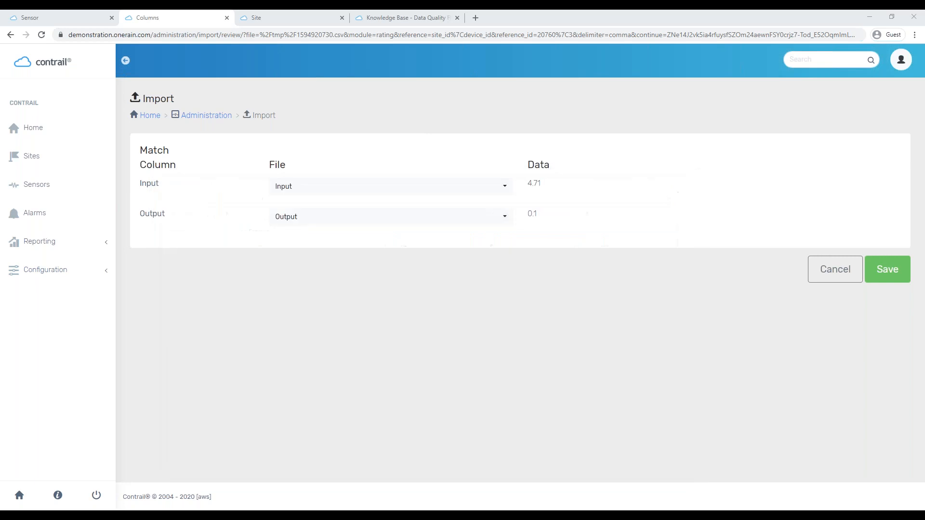
{"action": "left_click_drag", "start_coordinate": [1, 174], "coordinate": [583, 10]}
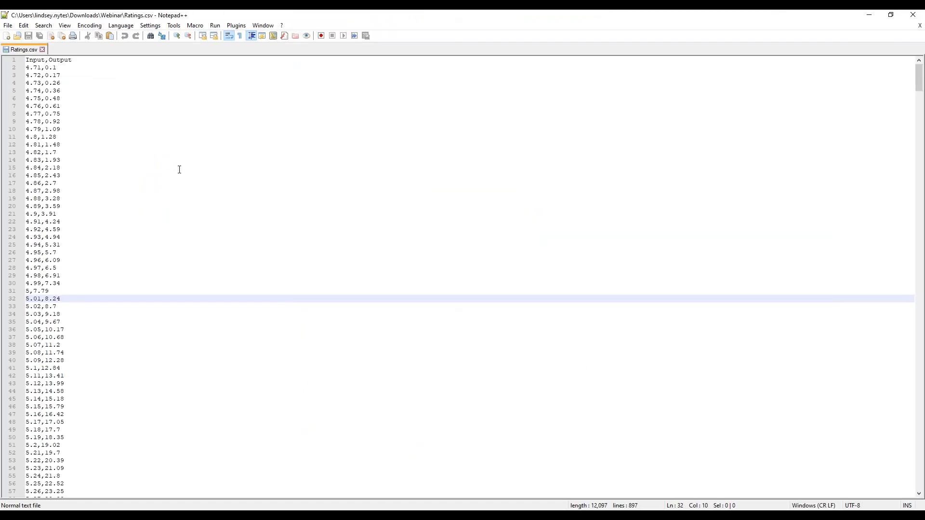
{"action": "left_click", "coordinate": [34, 61]}
{"action": "left_click", "coordinate": [71, 61]}
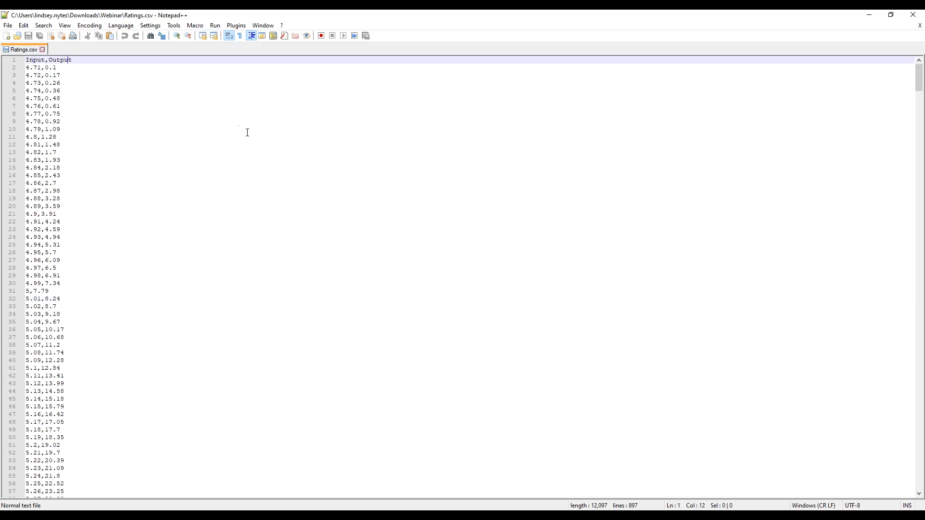
Close Ratings.csv and match the rating import's Input and Output columns to the file's Input and Output headers
{"action": "left_click", "coordinate": [40, 70]}
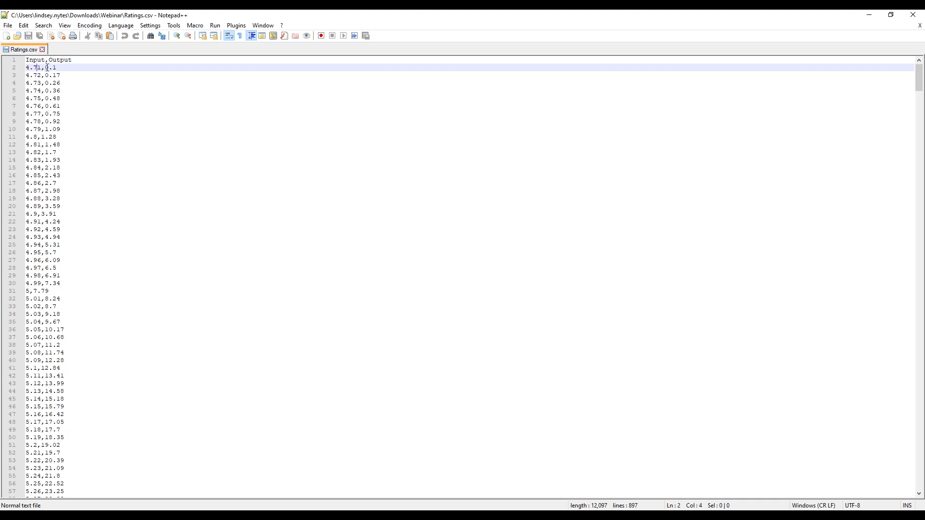
{"action": "left_click", "coordinate": [913, 15]}
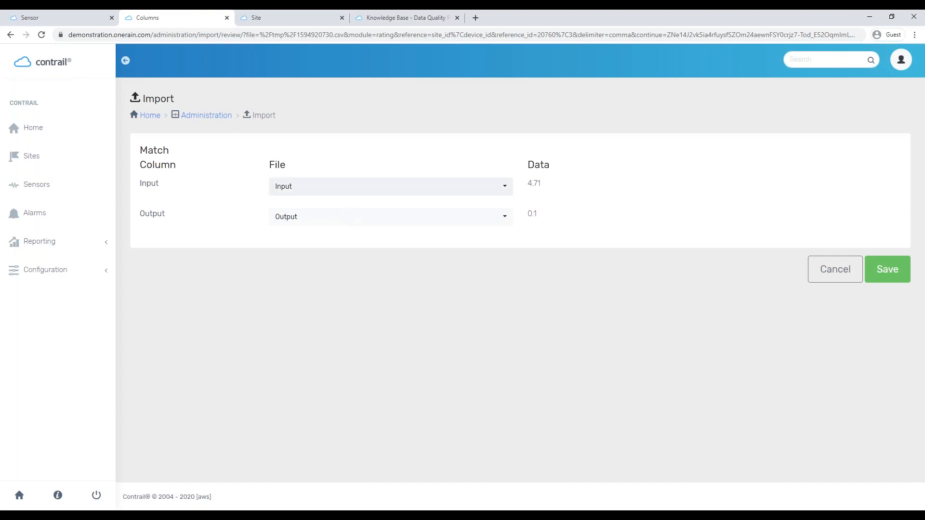
{"action": "left_click", "coordinate": [328, 193]}
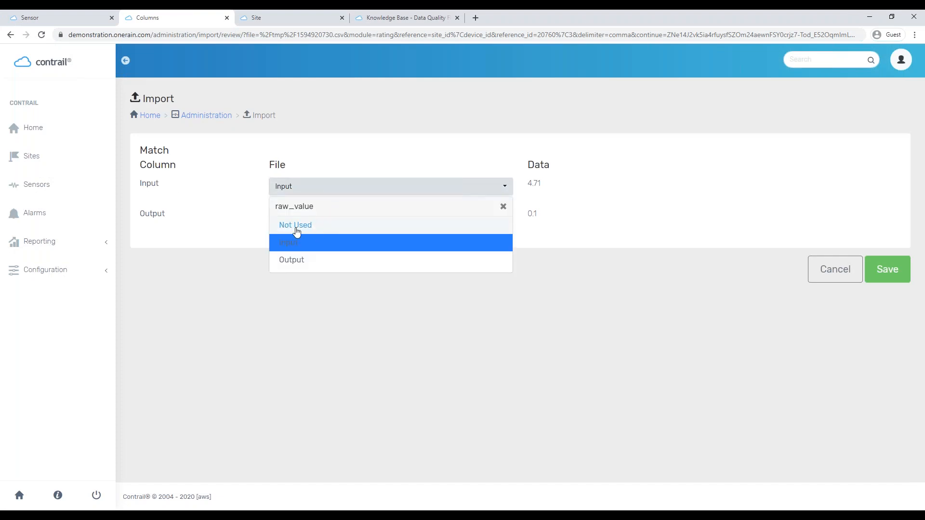
{"action": "left_click", "coordinate": [316, 243]}
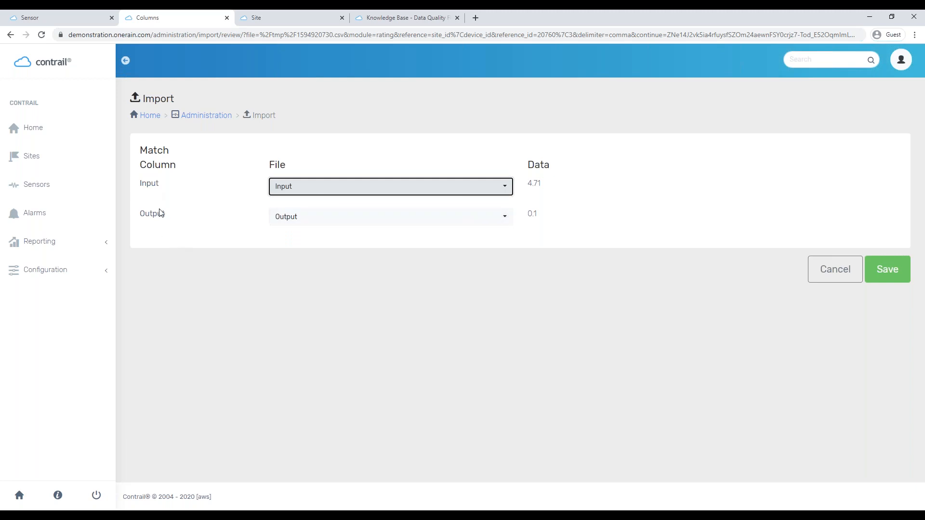
{"action": "left_click", "coordinate": [394, 219]}
{"action": "left_click", "coordinate": [319, 292]}
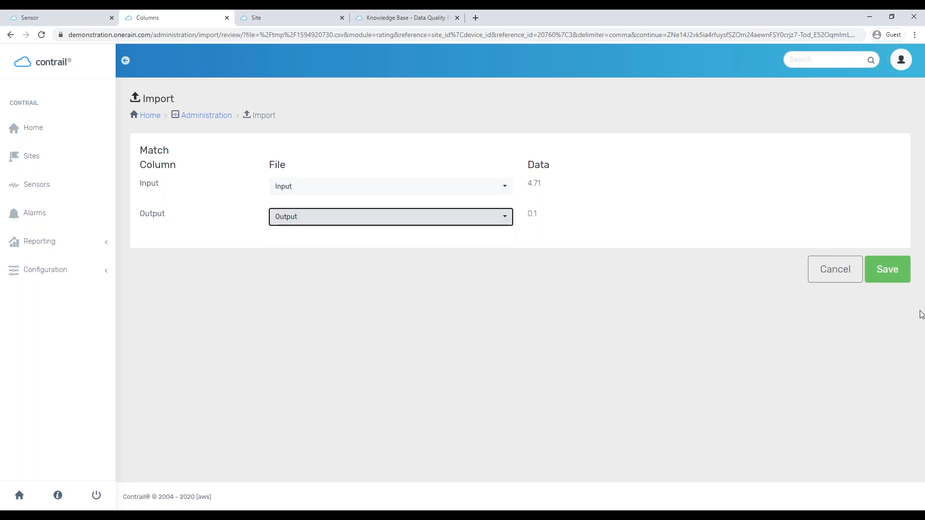
Recheck both column matches against their sample data and save the rating import
{"action": "left_click", "coordinate": [476, 187]}
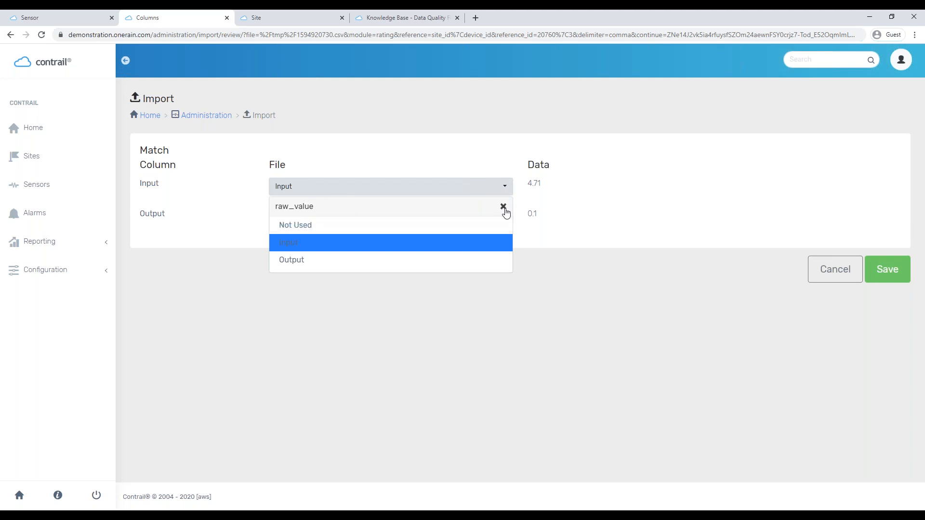
{"action": "left_click", "coordinate": [625, 312]}
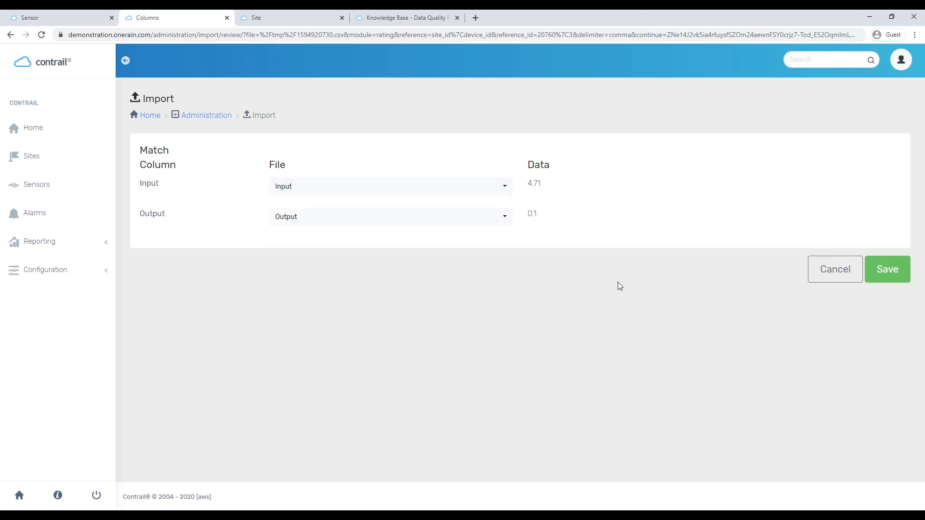
{"action": "left_click", "coordinate": [292, 219]}
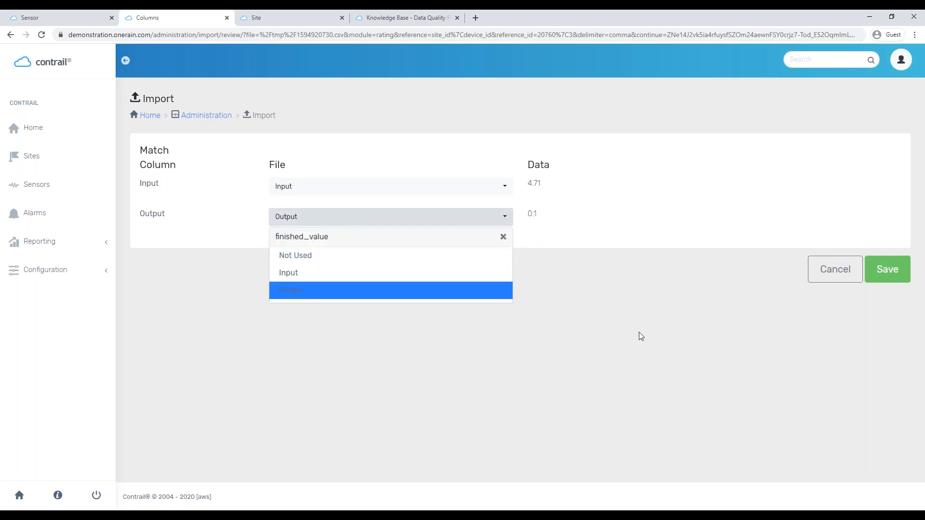
{"action": "left_click", "coordinate": [653, 310]}
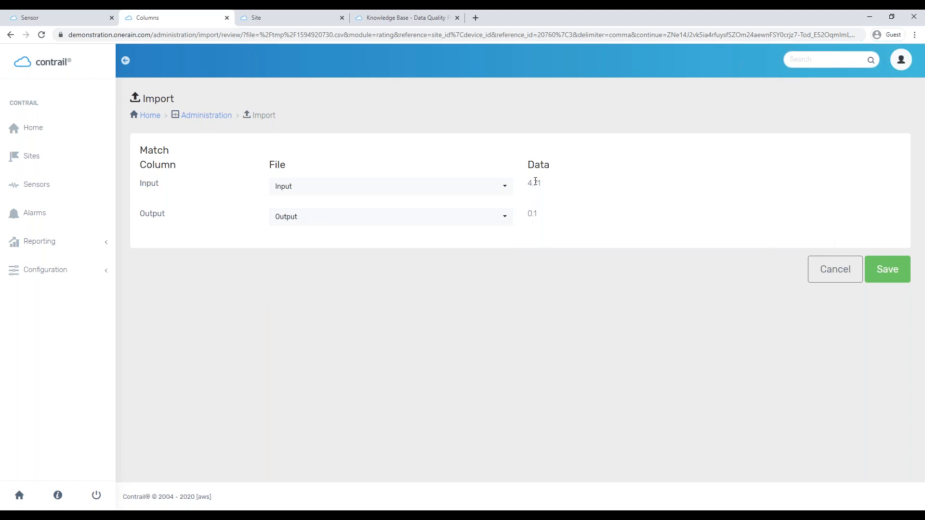
{"action": "left_click_drag", "start_coordinate": [537, 189], "coordinate": [554, 245]}
{"action": "left_click", "coordinate": [560, 310]}
{"action": "left_click", "coordinate": [905, 271]}
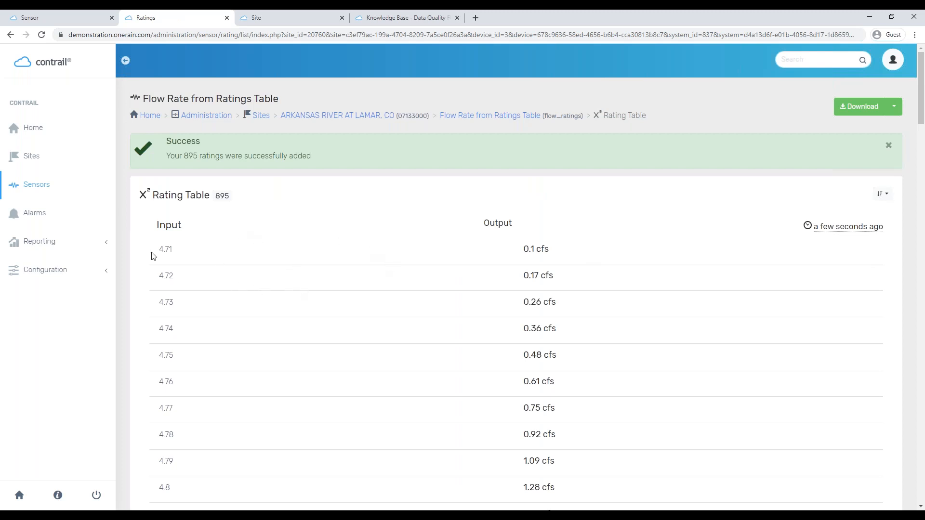
Examine the first input value and the update time in the imported rating table
{"action": "left_click_drag", "start_coordinate": [175, 250], "coordinate": [157, 250]}
{"action": "mouse_move", "coordinate": [847, 230]}
{"action": "left_click", "coordinate": [253, 234]}
{"action": "double_click", "coordinate": [162, 249]}
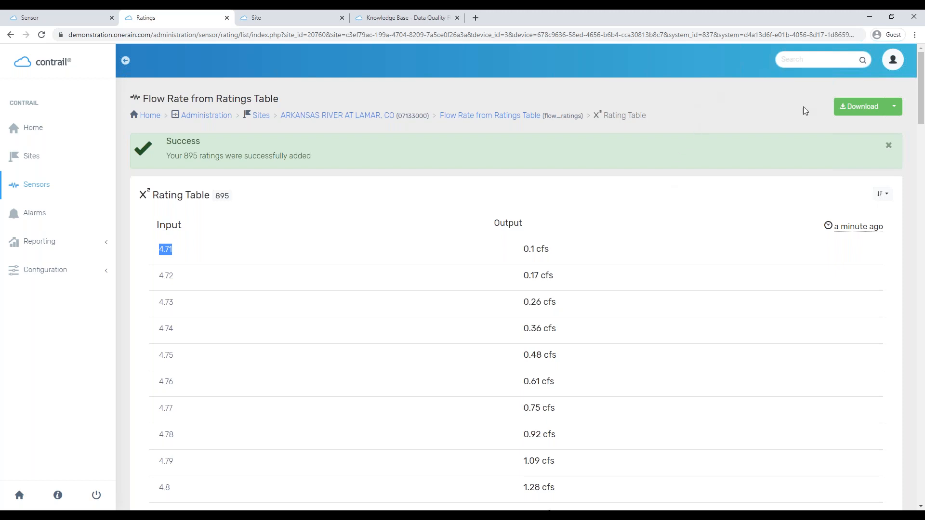
Download the sensor's rating table as a text file and permanently delete the table from the sensor
{"action": "left_click", "coordinate": [859, 107]}
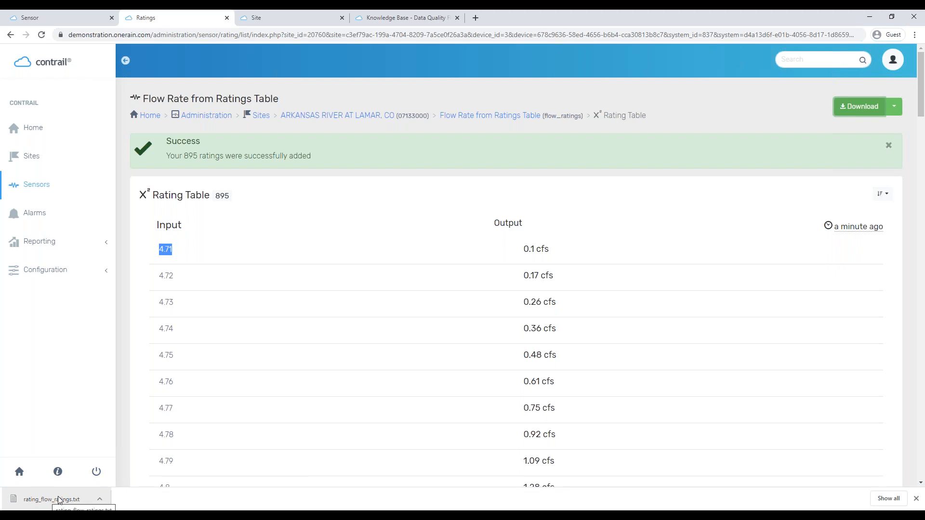
{"action": "left_click", "coordinate": [894, 106]}
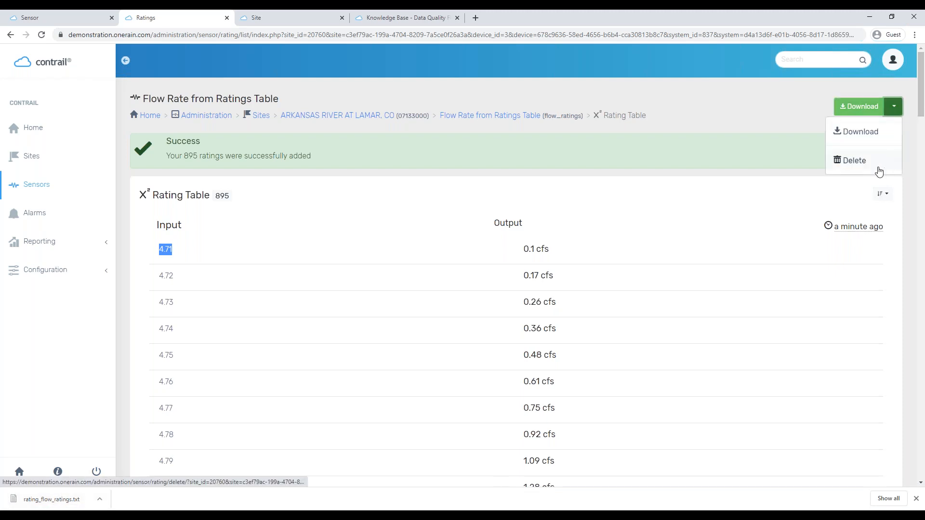
{"action": "left_click", "coordinate": [879, 169]}
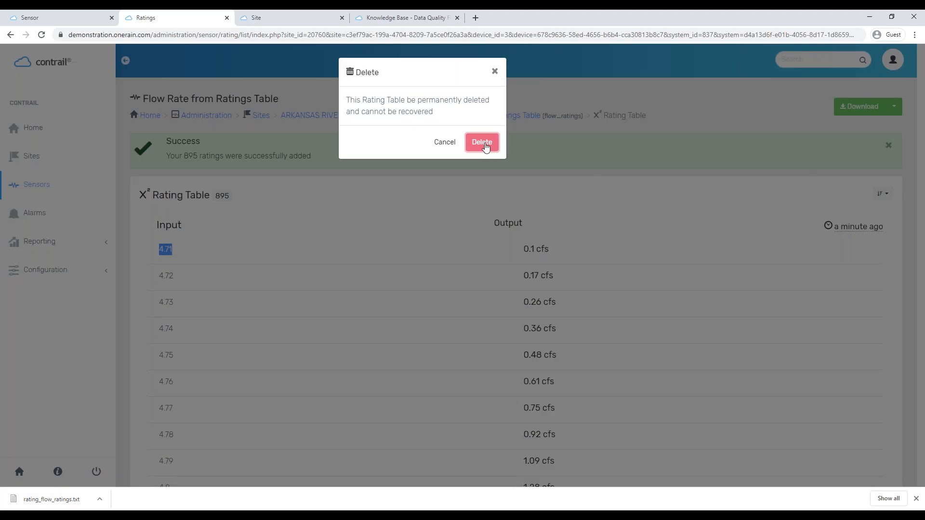
{"action": "left_click", "coordinate": [482, 143]}
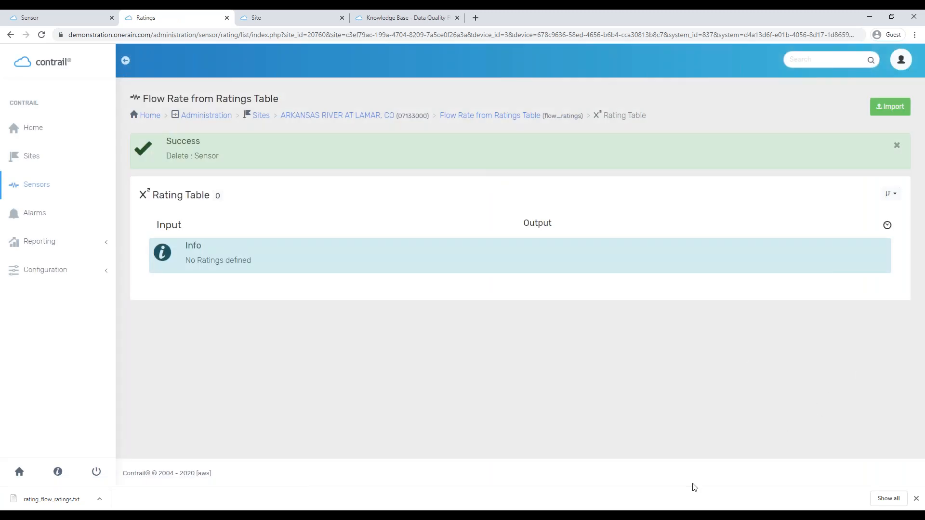
Open the downloaded rating_flow_ratings.txt in Notepad and insert a blank line below the header row
{"action": "left_click", "coordinate": [33, 501]}
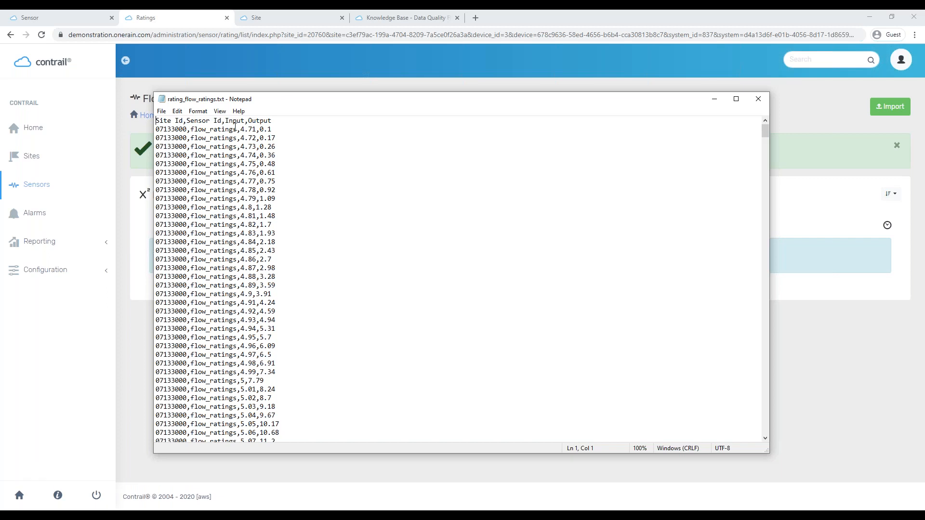
{"action": "left_click", "coordinate": [156, 129]}
{"action": "left_click", "coordinate": [289, 120]}
{"action": "key", "text": "Return"}
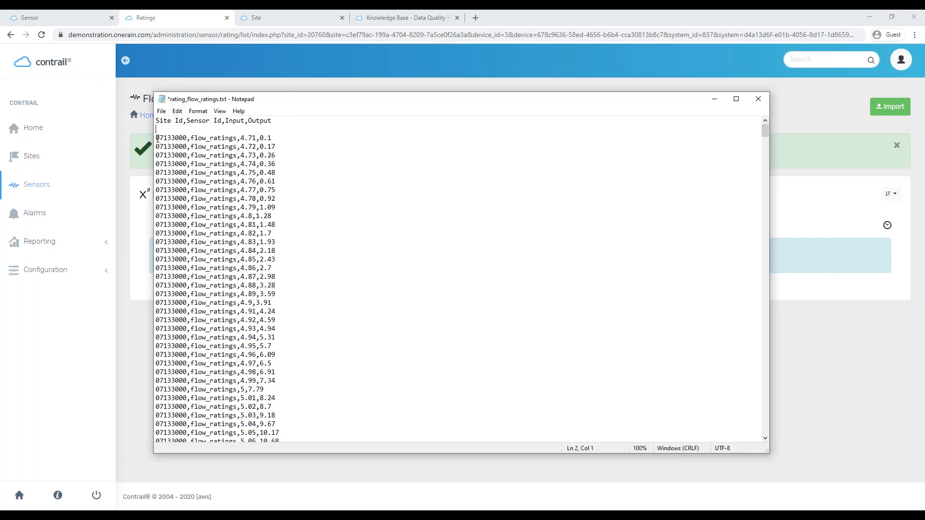
Fill the blank line with the record 07133000,flow_ratings,0,0, copying the site and sensor IDs from the row below
{"action": "mouse_move", "coordinate": [156, 138]}
{"action": "left_mouse_down"}
{"action": "mouse_move", "coordinate": [271, 140]}
{"action": "mouse_move", "coordinate": [157, 140]}
{"action": "left_mouse_up"}
{"action": "key", "text": "ctrl+c"}
{"action": "left_click", "coordinate": [240, 140]}
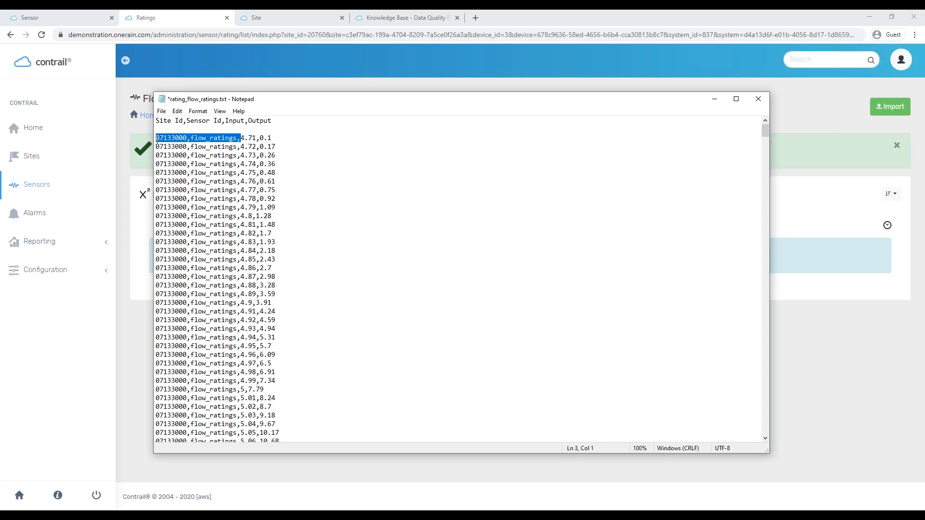
{"action": "left_click", "coordinate": [183, 126]}
{"action": "key", "text": "ctrl+v"}
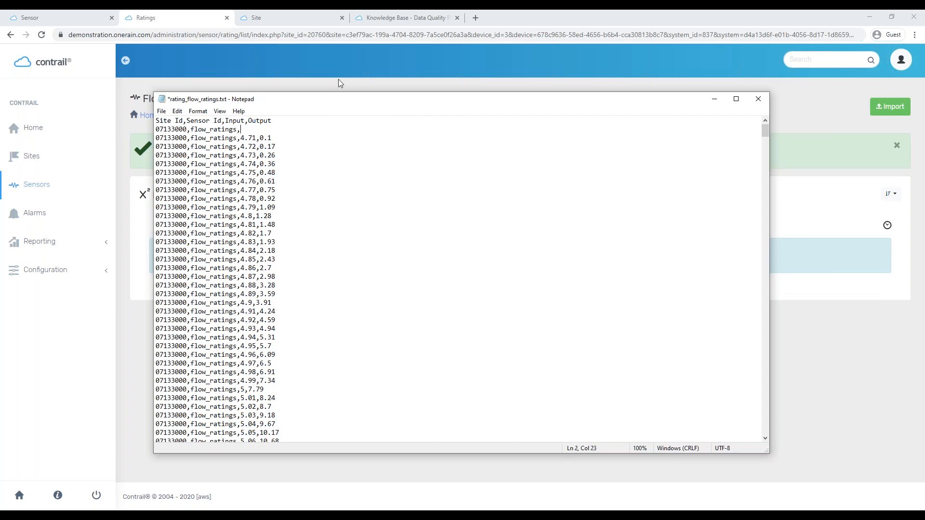
{"action": "type", "text": "0"}
{"action": "type", "text": "0"}
{"action": "triple_click", "coordinate": [253, 138]}
{"action": "left_click", "coordinate": [252, 138]}
{"action": "left_click", "coordinate": [395, 242]}
Save the edited ratings as rating_flow_ratings-edit.txt in Downloads and close the file
{"action": "left_click", "coordinate": [162, 112]}
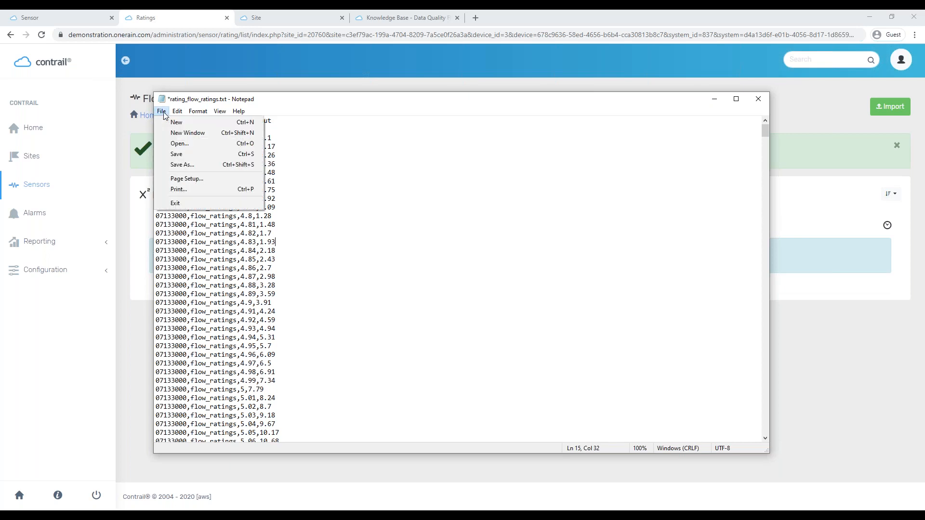
{"action": "left_click", "coordinate": [201, 166]}
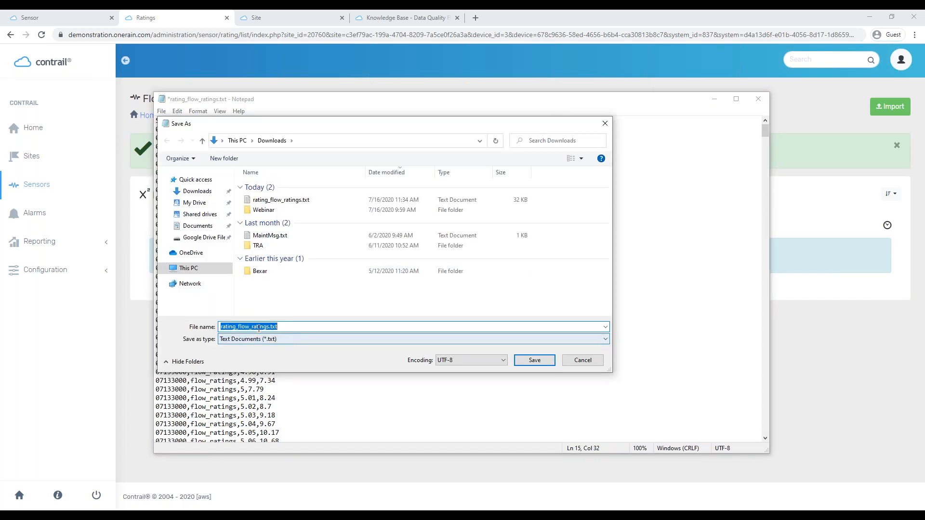
{"action": "left_click", "coordinate": [267, 327]}
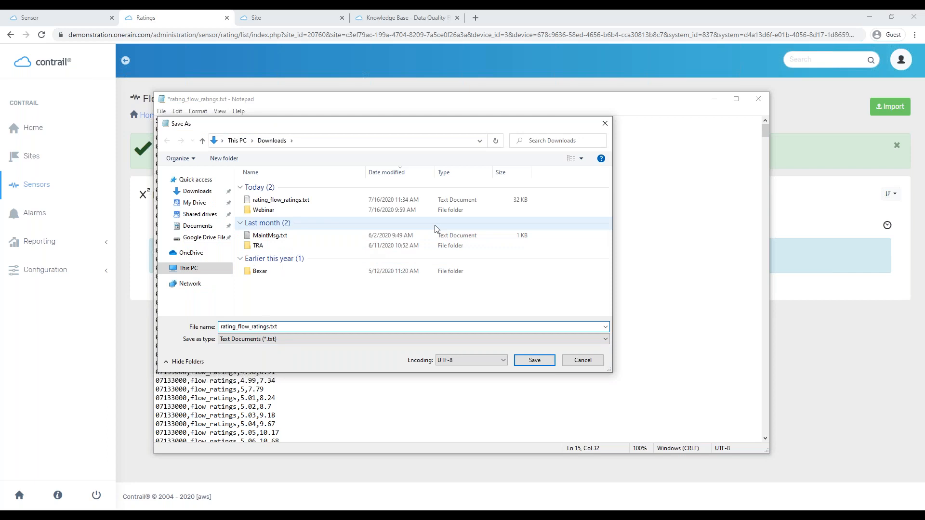
{"action": "type", "text": "-edit"}
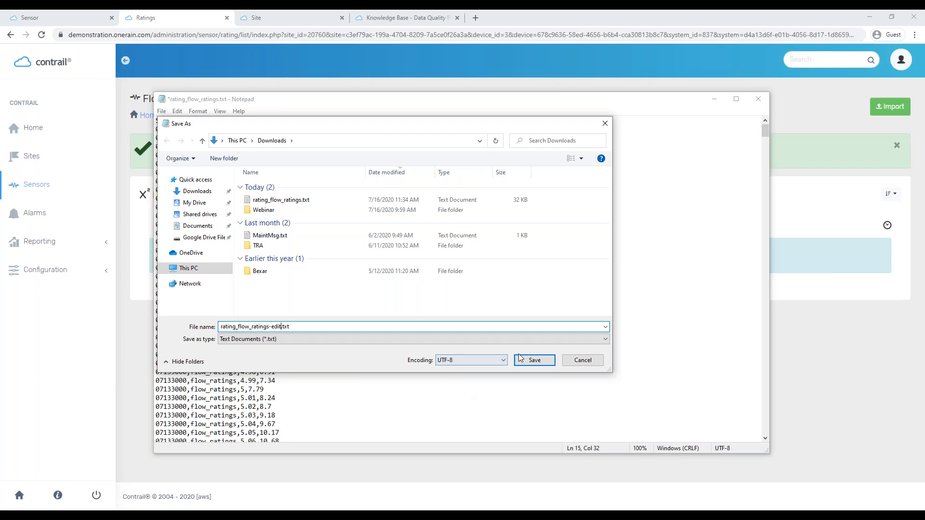
{"action": "left_click", "coordinate": [535, 360]}
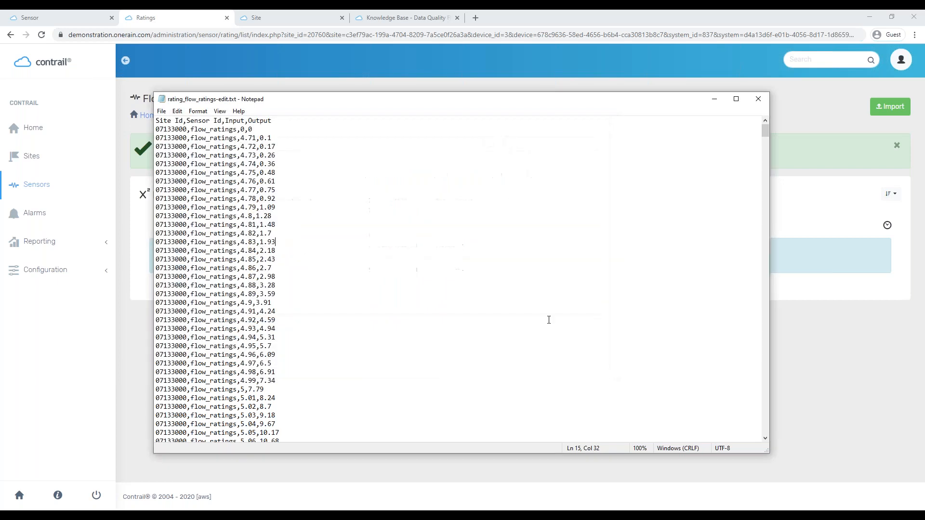
{"action": "left_click", "coordinate": [758, 99]}
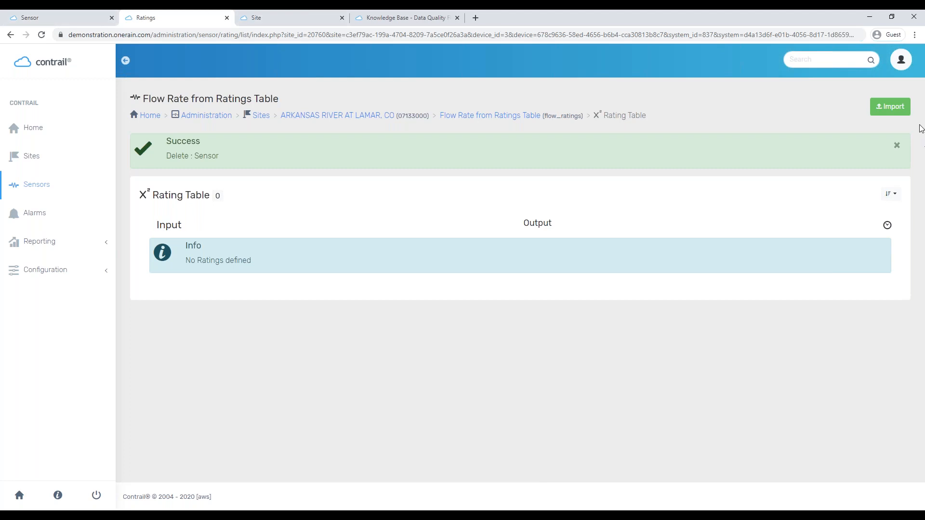
Upload the comma-delimited file rating_flow_ratings-edit.txt from Downloads as rating records for the sensor
{"action": "left_click", "coordinate": [899, 111]}
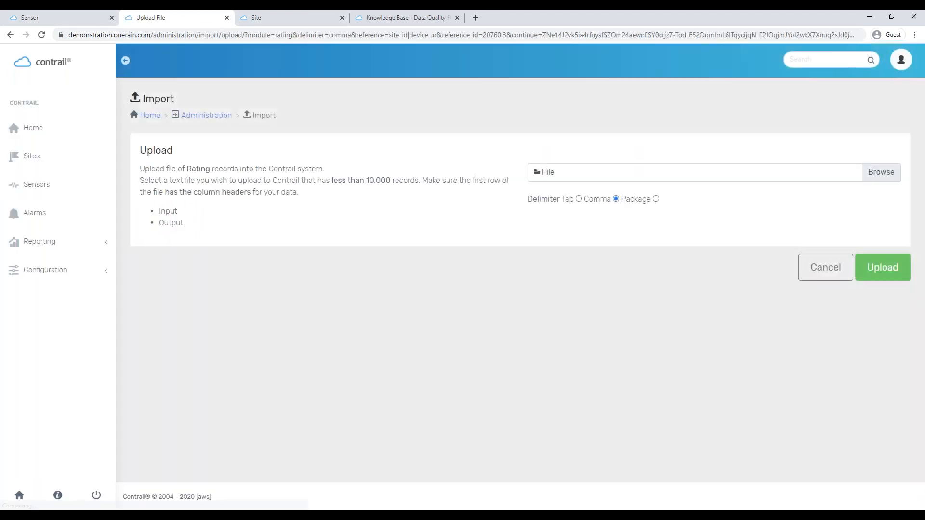
{"action": "left_click", "coordinate": [881, 172]}
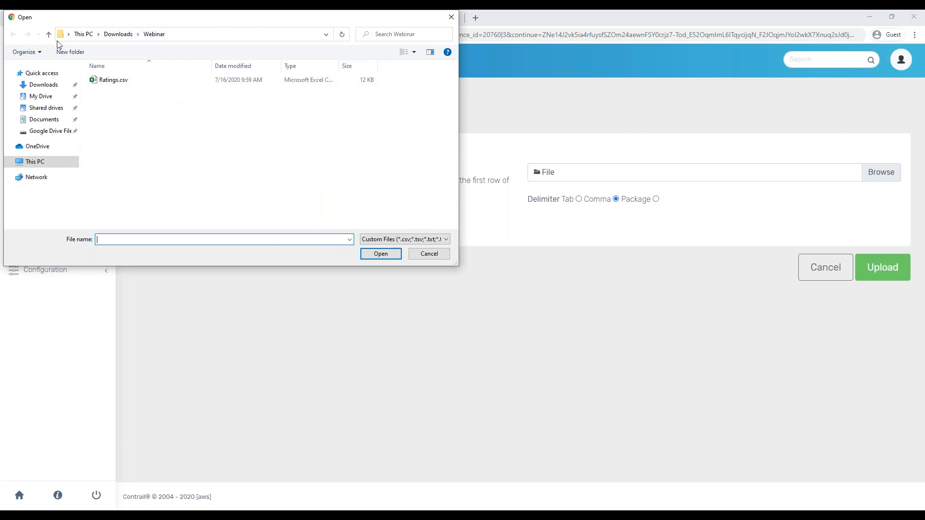
{"action": "left_click", "coordinate": [118, 34]}
{"action": "double_click", "coordinate": [127, 93]}
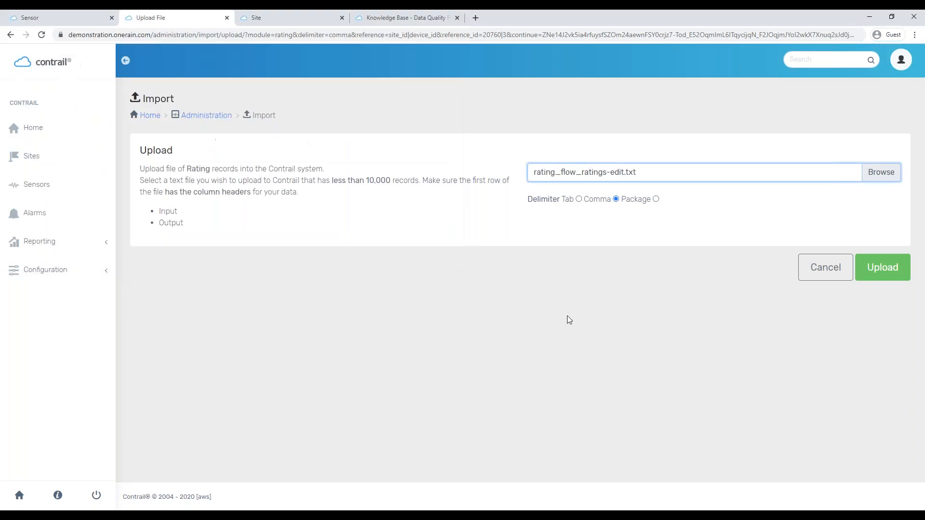
{"action": "left_click", "coordinate": [899, 273]}
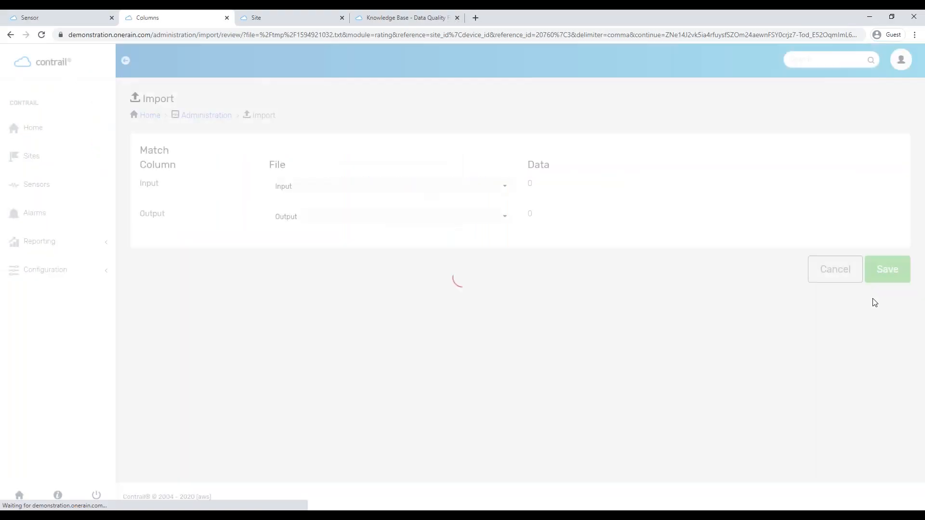
Keep the Input and Output columns matched to the edited file's Input and Output headers and save the import
{"action": "left_click", "coordinate": [350, 187]}
{"action": "left_click", "coordinate": [333, 276]}
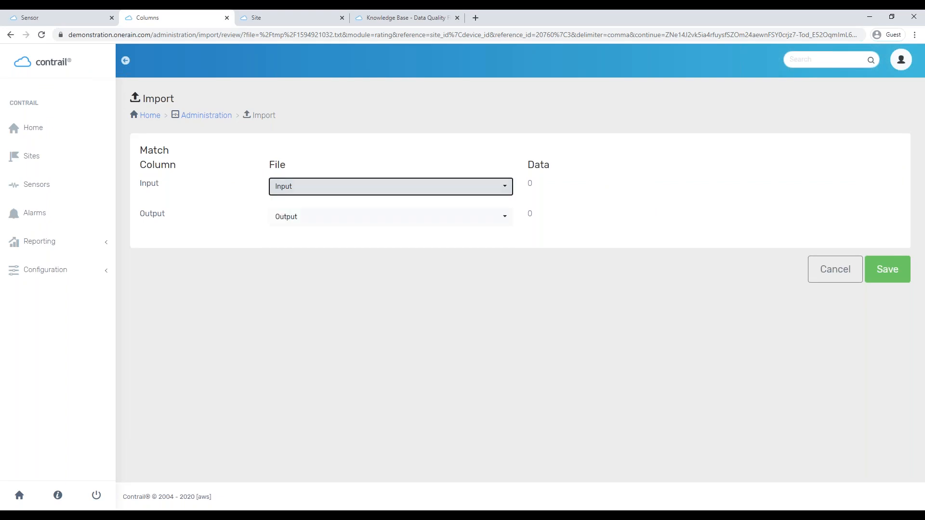
{"action": "left_click", "coordinate": [367, 224]}
{"action": "left_click", "coordinate": [372, 327]}
{"action": "left_click", "coordinate": [888, 269]}
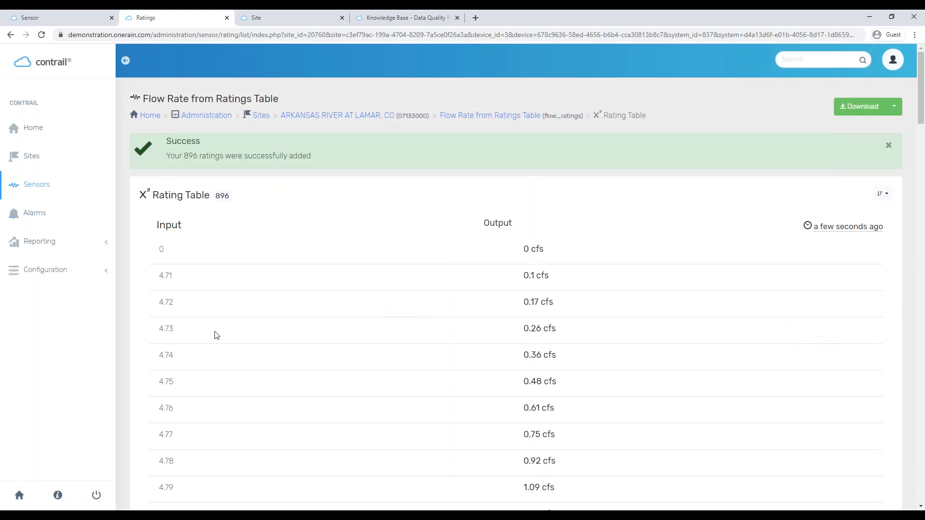
Check the first rows of the reimported rating table and view the Flow Rate from Ratings Table sensor's details
{"action": "left_click_drag", "start_coordinate": [163, 261], "coordinate": [585, 328]}
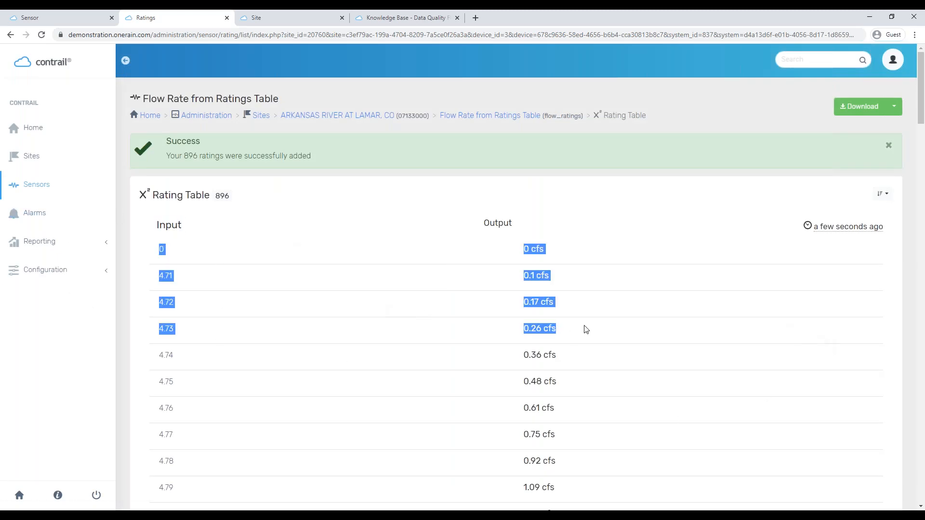
{"action": "left_click", "coordinate": [456, 393]}
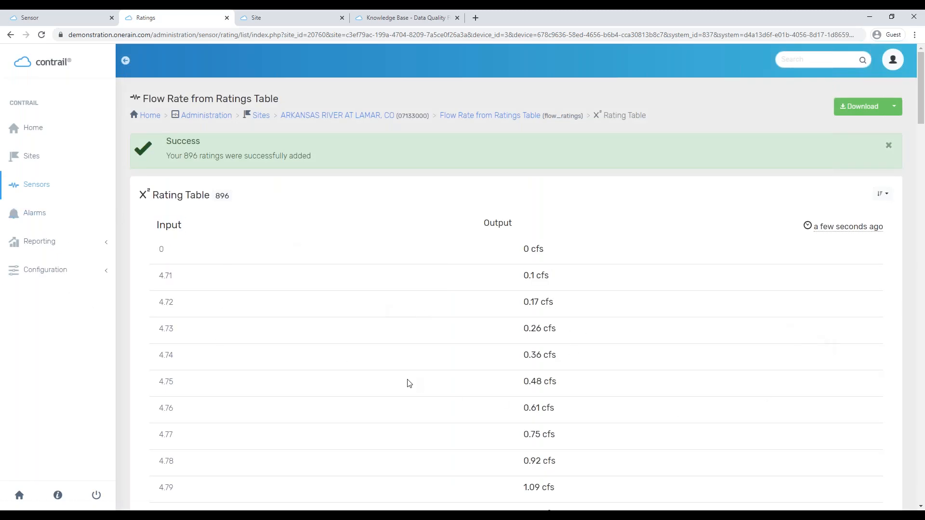
{"action": "left_click", "coordinate": [497, 117]}
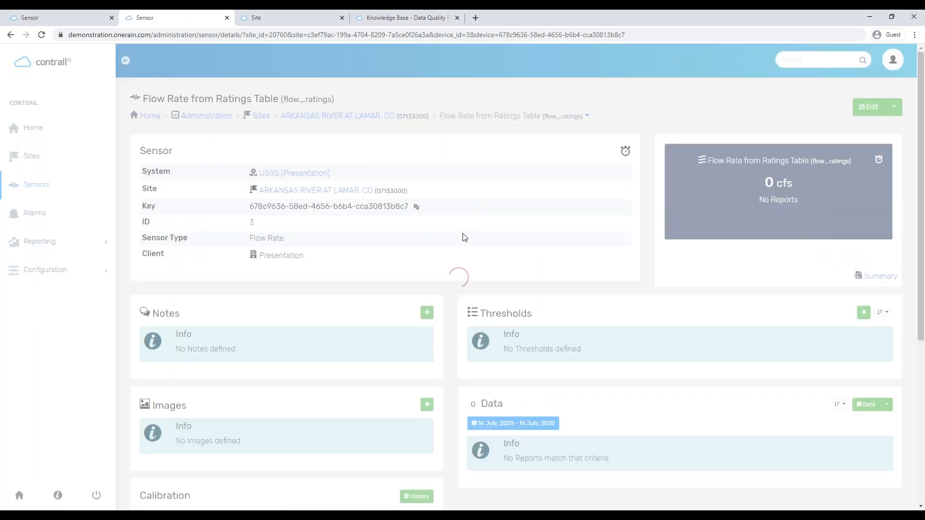
{"action": "scroll", "coordinate": [681, 372], "scroll_direction": "down", "scroll_amount": 1}
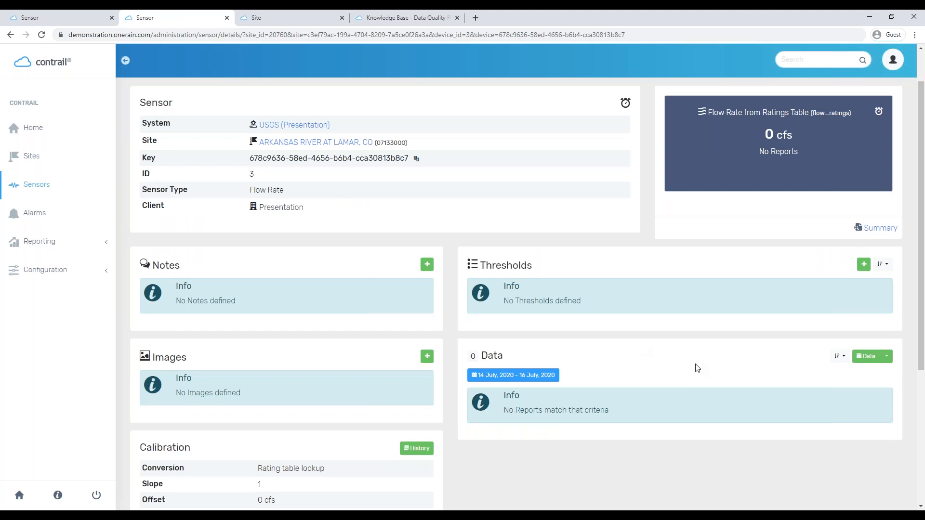
Close the flow rate sensor's page and open the Water Temperature sensor of the Grand Lake Outlet site
{"action": "scroll", "coordinate": [670, 282], "scroll_direction": "up", "scroll_amount": 1}
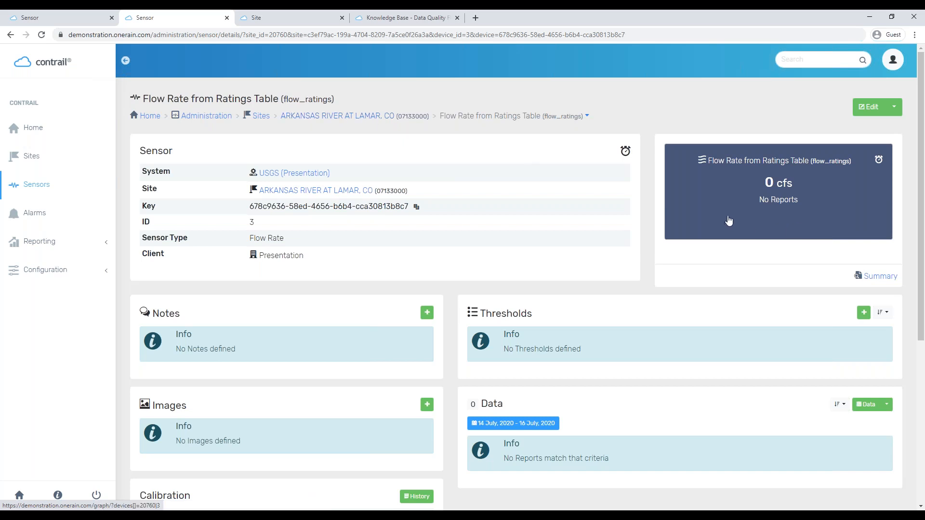
{"action": "left_click", "coordinate": [227, 17]}
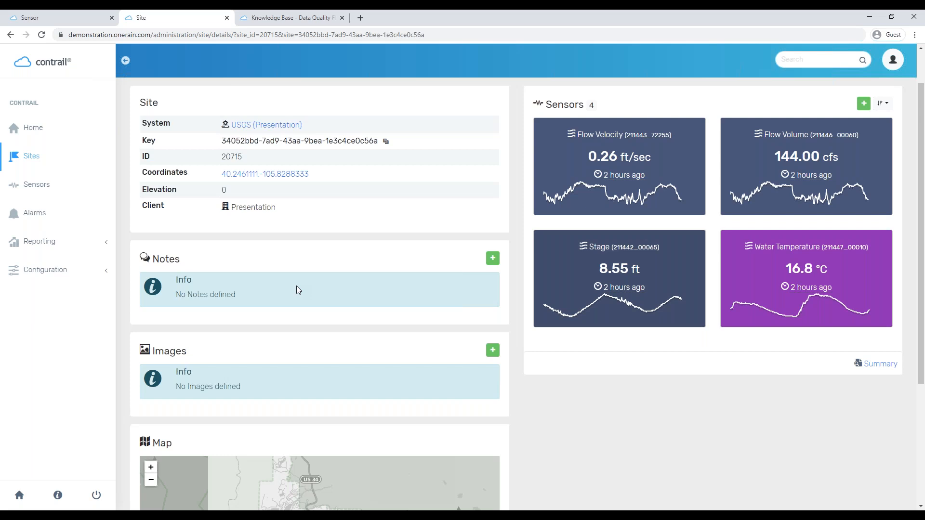
{"action": "scroll", "coordinate": [324, 300], "scroll_direction": "up", "scroll_amount": 1}
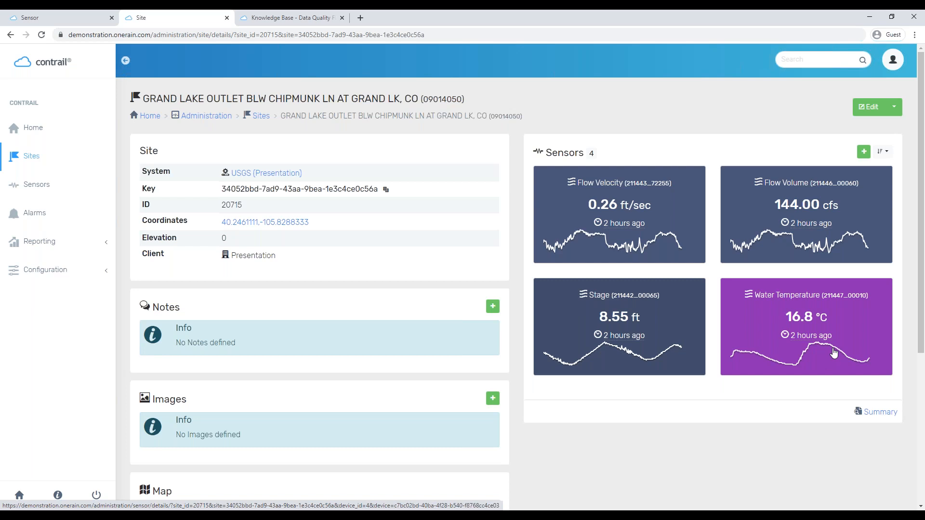
{"action": "left_click", "coordinate": [747, 319]}
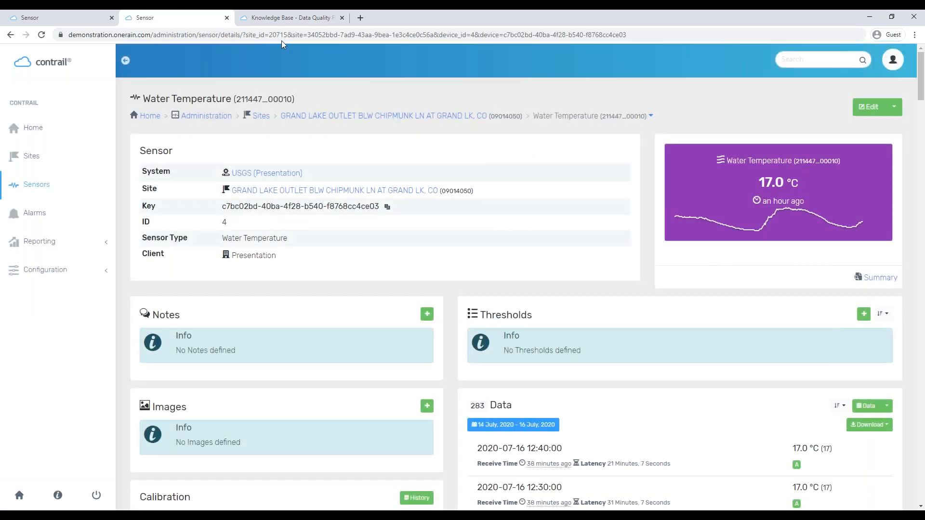
Examine the Water Temperature sensor's calibration conversion and its recent data values
{"action": "scroll", "coordinate": [393, 283], "scroll_direction": "down", "scroll_amount": 2}
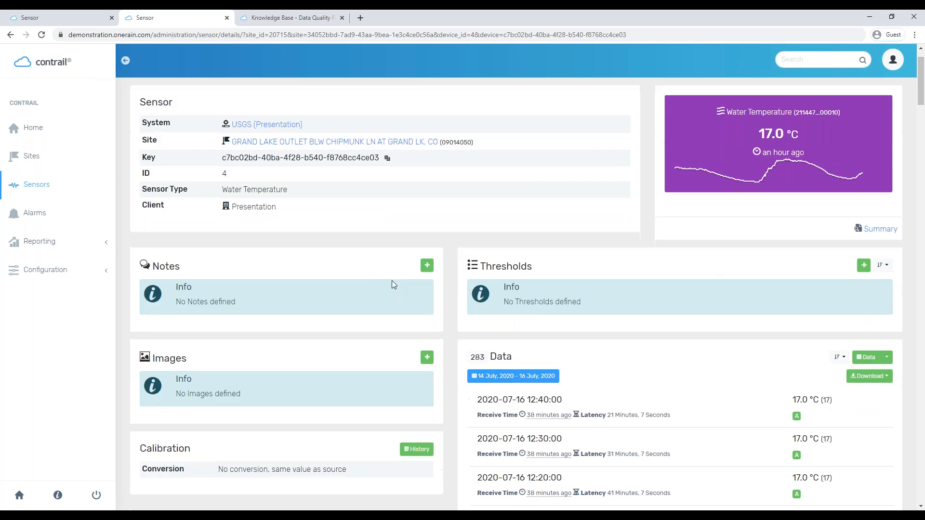
{"action": "scroll", "coordinate": [223, 203], "scroll_direction": "up", "scroll_amount": 2}
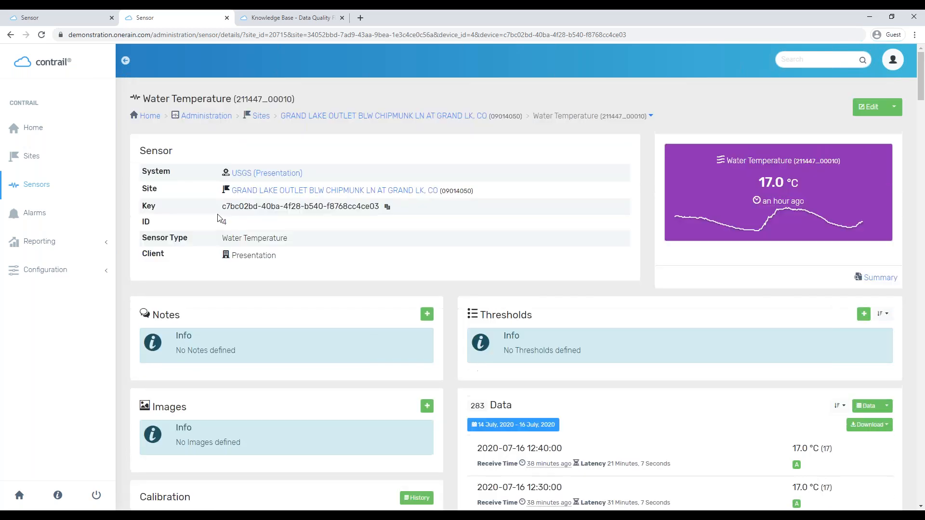
{"action": "scroll", "coordinate": [219, 227], "scroll_direction": "down", "scroll_amount": 1}
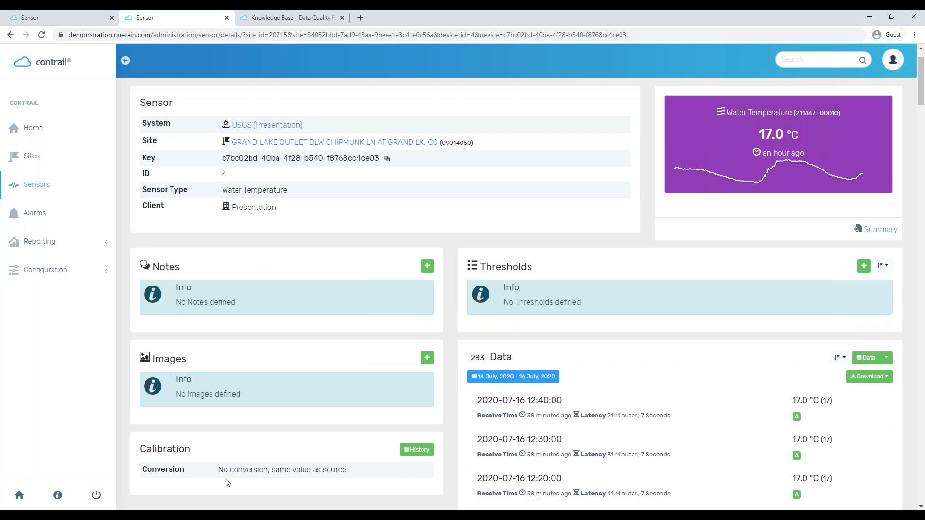
{"action": "left_click_drag", "start_coordinate": [214, 473], "coordinate": [333, 491]}
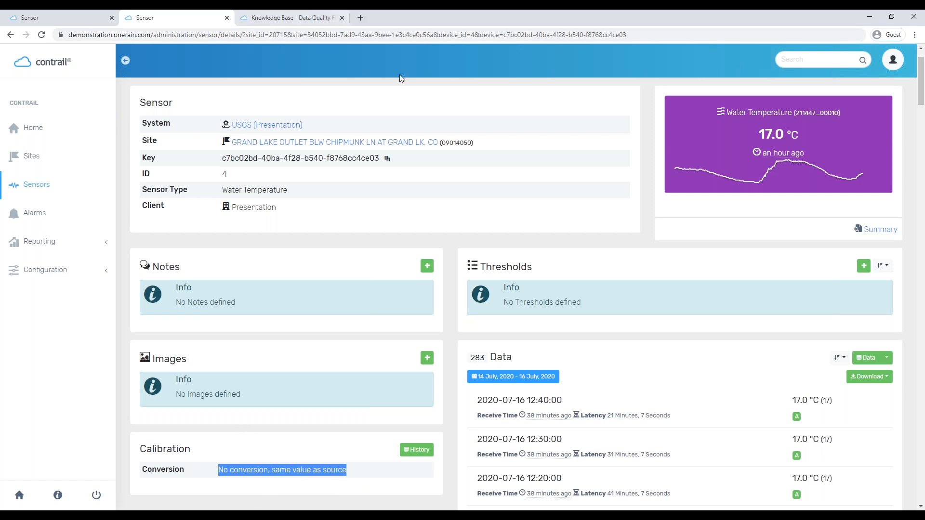
{"action": "scroll", "coordinate": [392, 282], "scroll_direction": "up", "scroll_amount": 1}
{"action": "scroll", "coordinate": [392, 282], "scroll_direction": "up", "scroll_amount": 1}
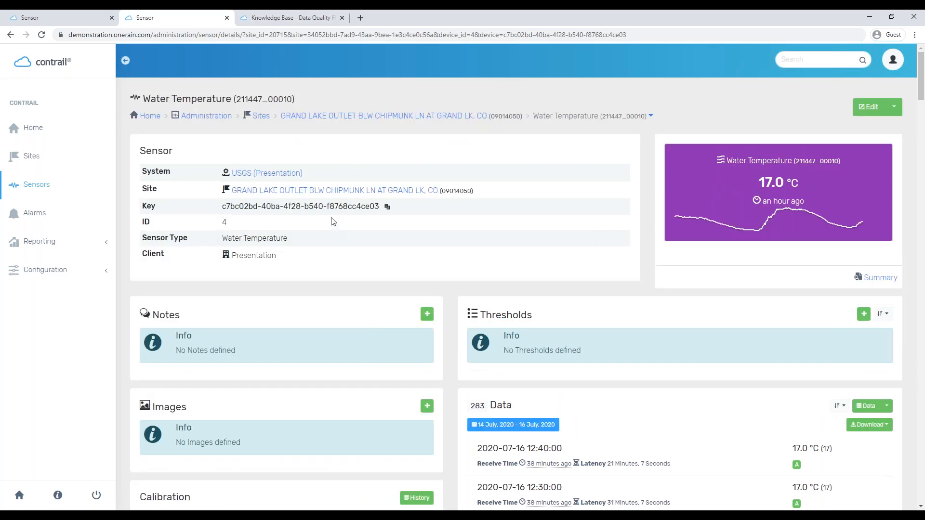
{"action": "scroll", "coordinate": [351, 162], "scroll_direction": "down", "scroll_amount": 2}
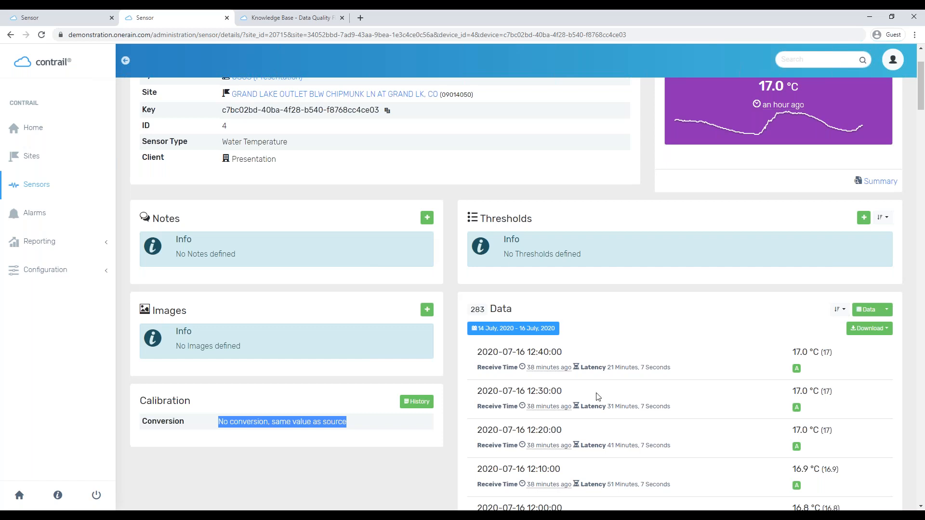
{"action": "scroll", "coordinate": [895, 253], "scroll_direction": "up", "scroll_amount": 1}
{"action": "scroll", "coordinate": [895, 253], "scroll_direction": "up", "scroll_amount": 1}
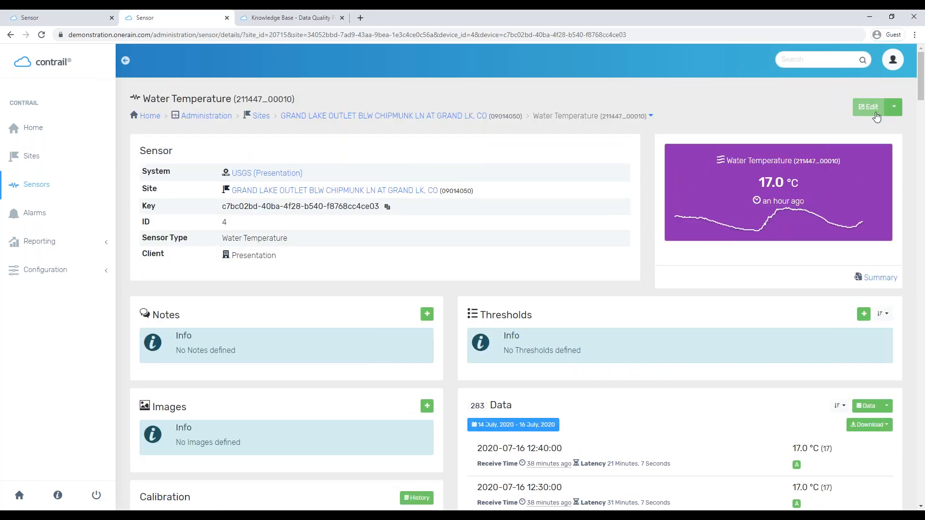
Edit the Water Temperature sensor and set its calibration conversion to linear with slope and offset
{"action": "left_click", "coordinate": [868, 107]}
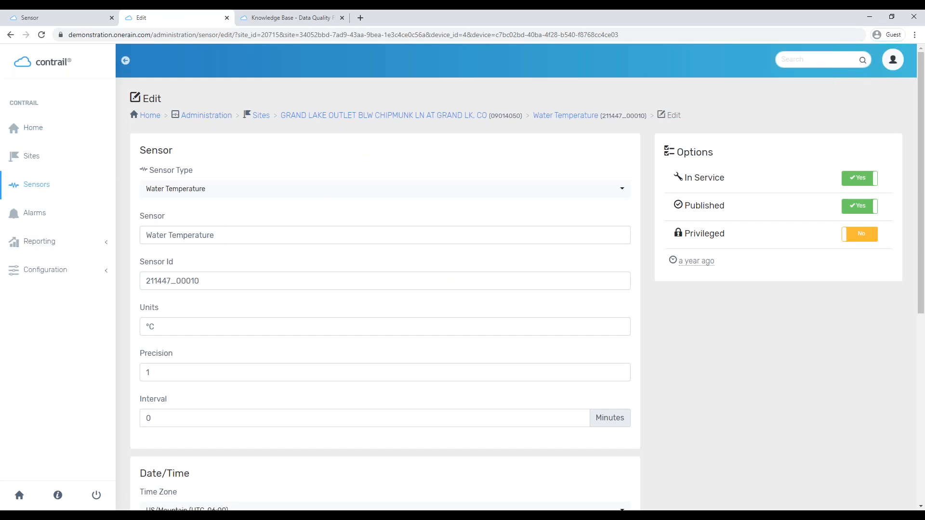
{"action": "scroll", "coordinate": [109, 240], "scroll_direction": "down", "scroll_amount": 7}
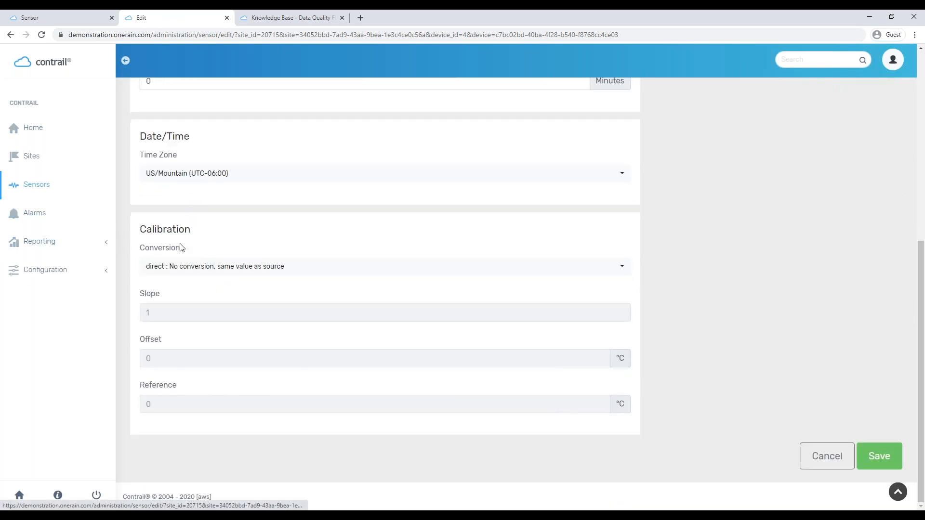
{"action": "left_click", "coordinate": [276, 273]}
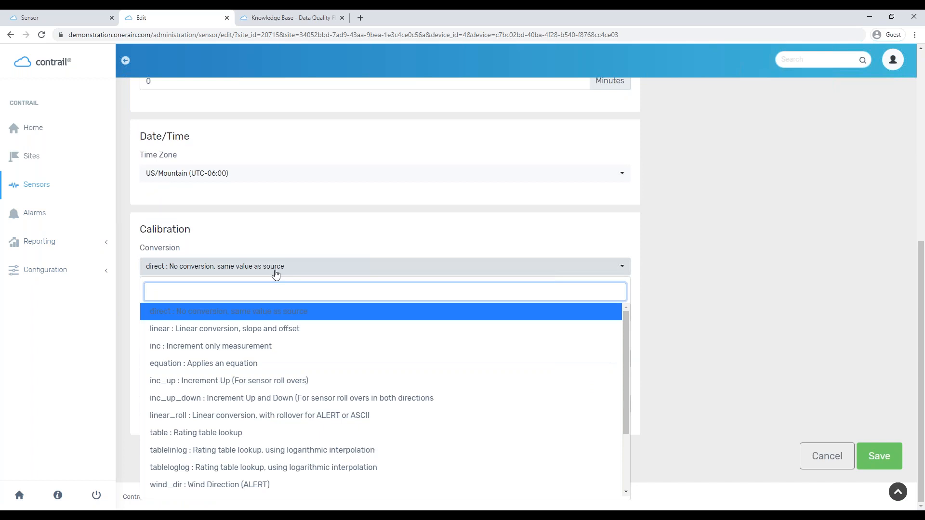
{"action": "left_click", "coordinate": [235, 331]}
{"action": "left_click", "coordinate": [168, 318]}
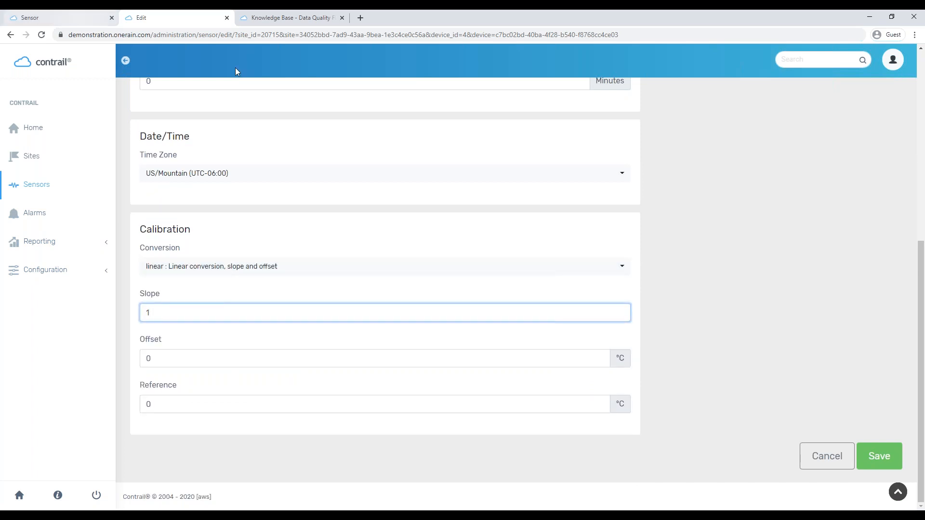
Search Google in a new browser tab for "celcius to farhenhiet" and read the conversion formula
{"action": "left_click", "coordinate": [359, 22]}
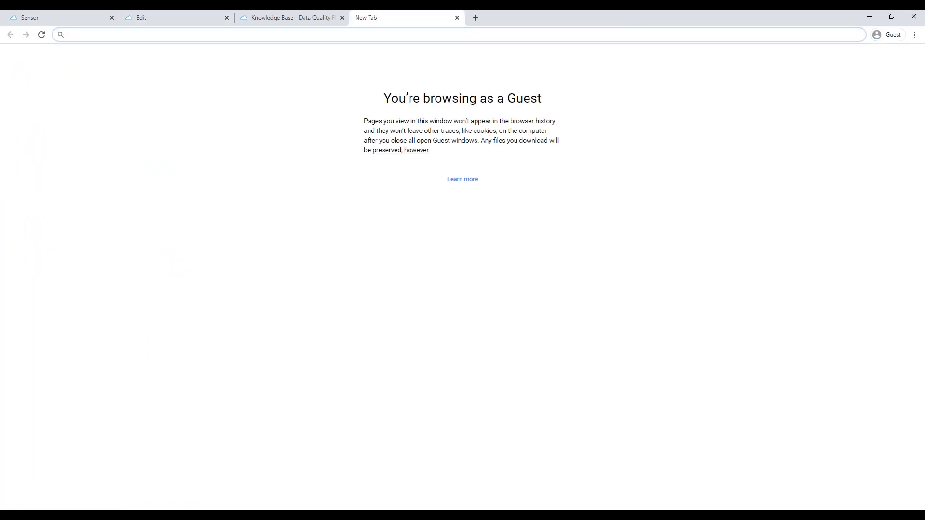
{"action": "type", "text": "cel"}
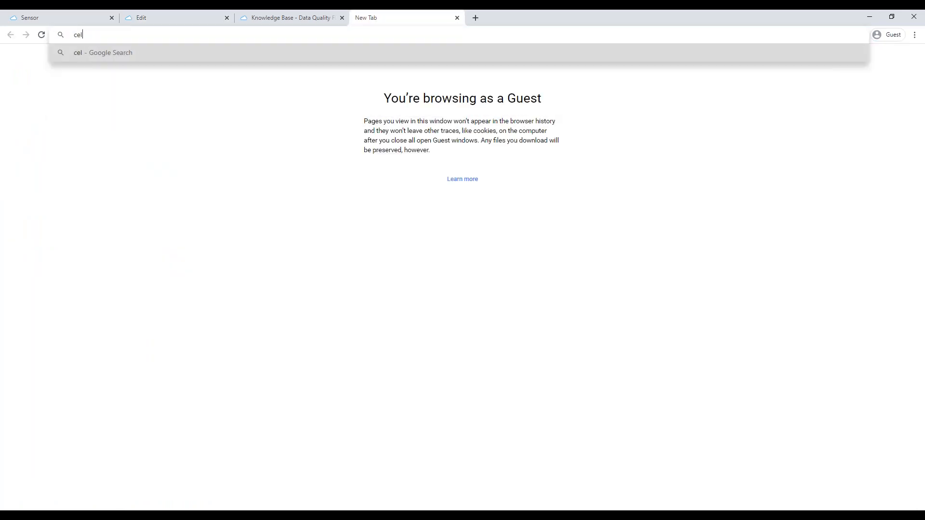
{"action": "type", "text": "cius to farhen"}
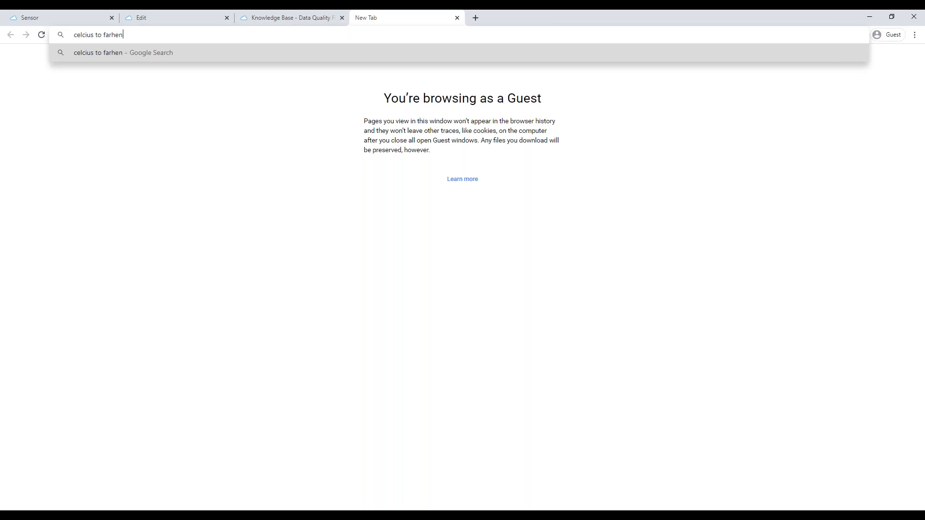
{"action": "type", "text": "hiet"}
{"action": "key", "text": "Return"}
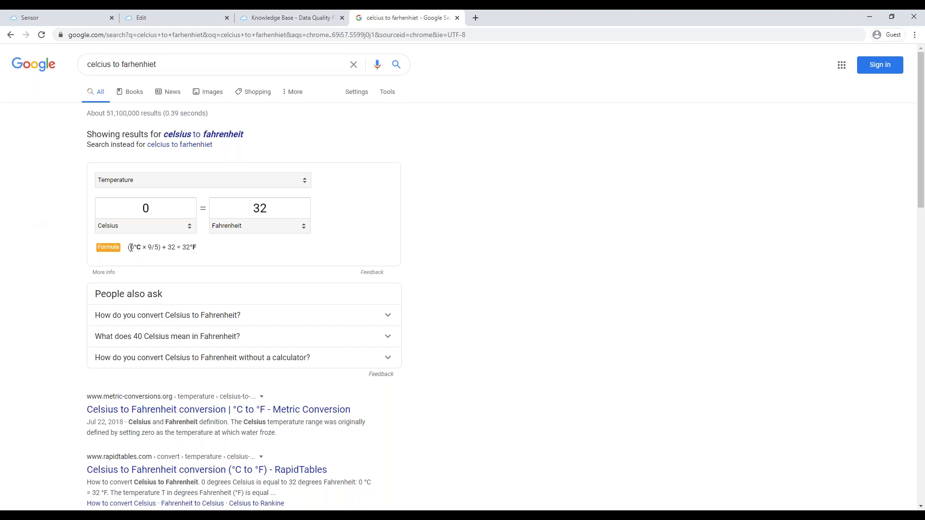
{"action": "left_click_drag", "start_coordinate": [131, 247], "coordinate": [192, 248]}
{"action": "left_click_drag", "start_coordinate": [130, 247], "coordinate": [192, 247]}
Switch to Calculator, compute 9 ÷ 5 for the slope, and close it
{"action": "key", "text": "XF86Calculator"}
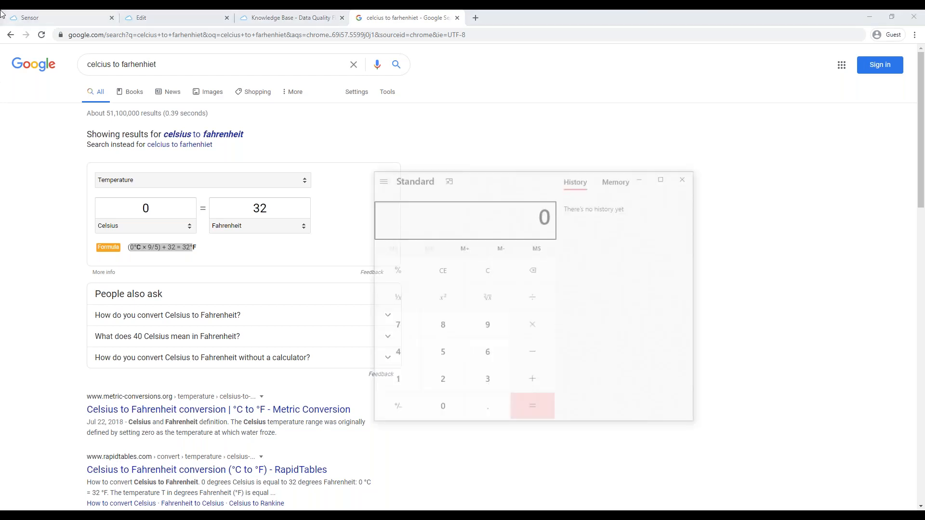
{"action": "type", "text": "9"}
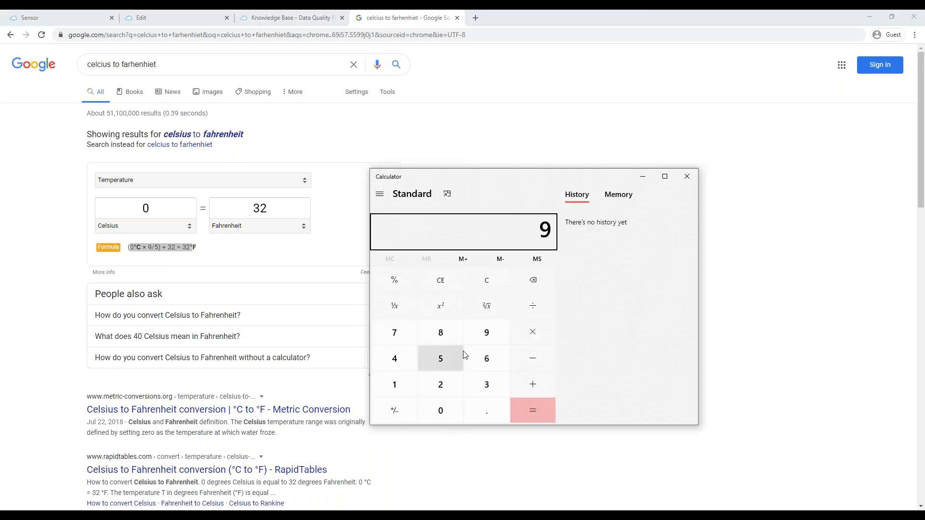
{"action": "type", "text": " ÷ 5"}
{"action": "key", "text": "Return"}
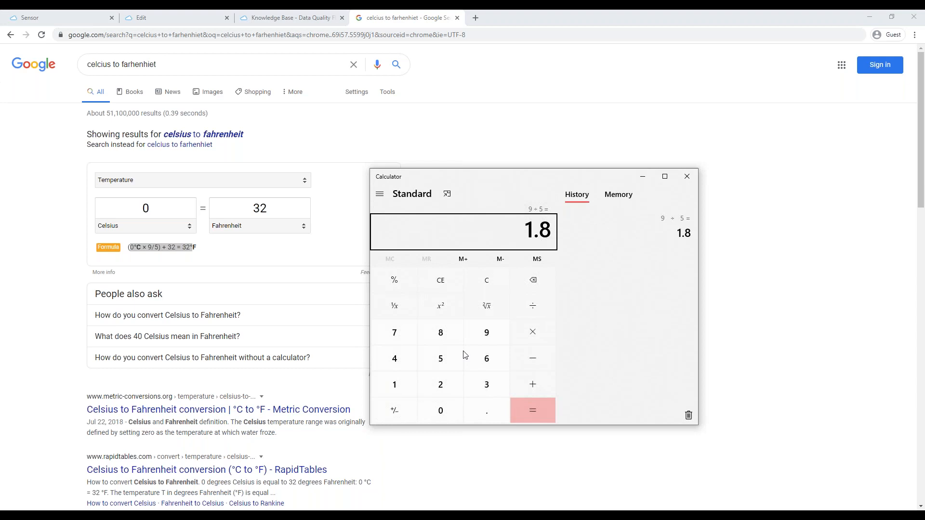
{"action": "left_click", "coordinate": [685, 178]}
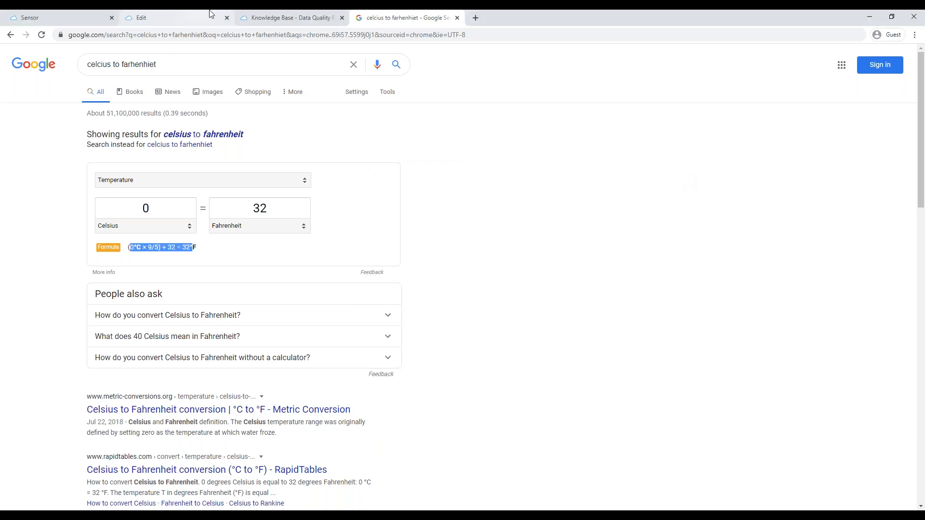
Return to the Water Temperature sensor's edit page and set the slope to 1.8 and the offset to 32
{"action": "left_click", "coordinate": [45, 15]}
{"action": "left_click", "coordinate": [131, 13]}
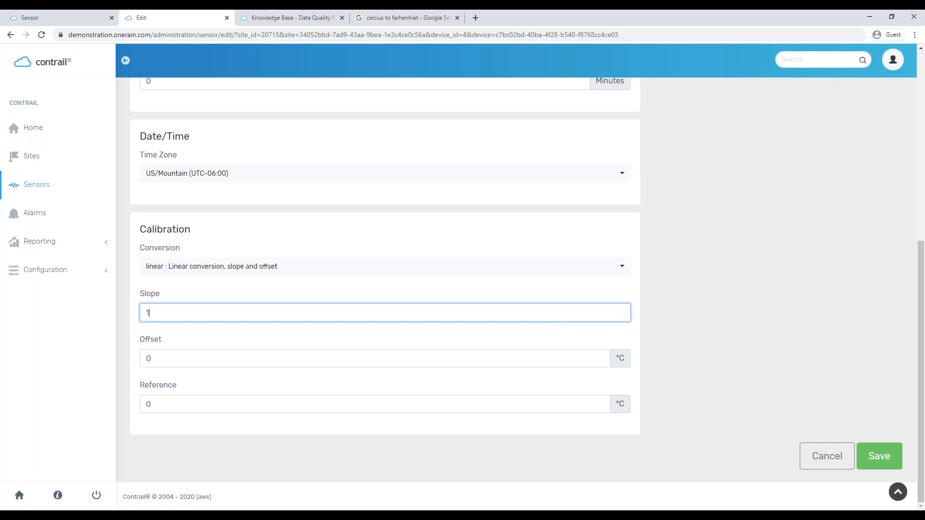
{"action": "type", "text": ".8"}
{"action": "key", "text": "Tab"}
{"action": "type", "text": "32"}
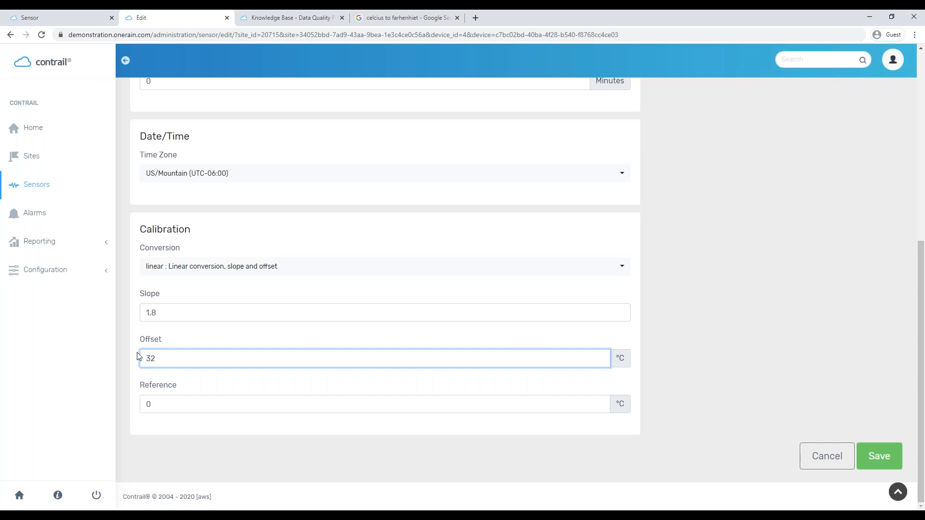
Compare each part of Google's Celsius-to-Fahrenheit formula with the sensor's slope and offset entries
{"action": "left_click", "coordinate": [378, 16]}
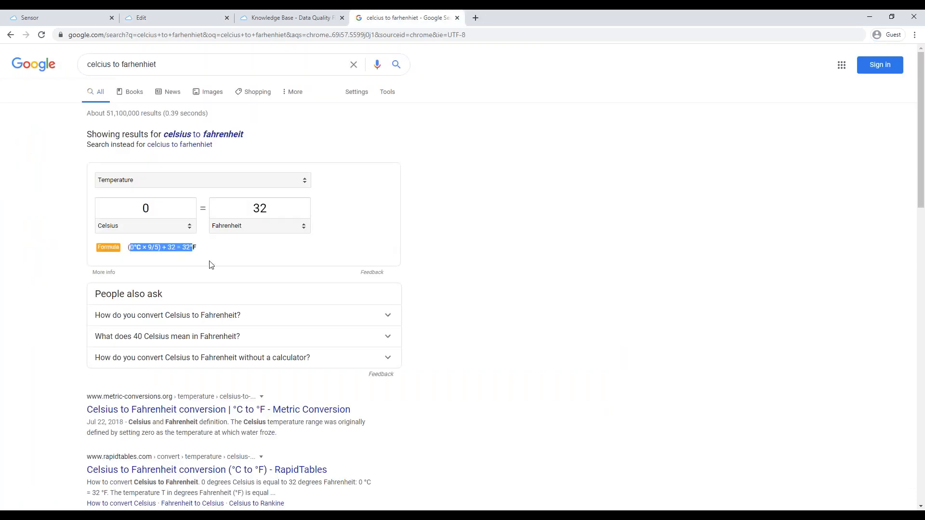
{"action": "left_click_drag", "start_coordinate": [129, 247], "coordinate": [142, 247]}
{"action": "left_click_drag", "start_coordinate": [148, 247], "coordinate": [160, 248]}
{"action": "left_click_drag", "start_coordinate": [163, 247], "coordinate": [198, 248]}
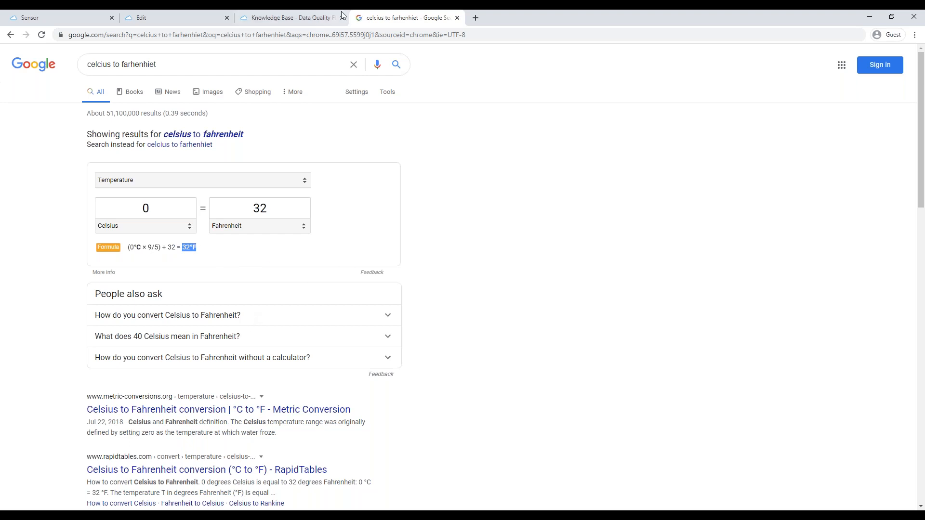
{"action": "left_click", "coordinate": [295, 17]}
{"action": "left_click", "coordinate": [375, 17]}
{"action": "left_click", "coordinate": [190, 17]}
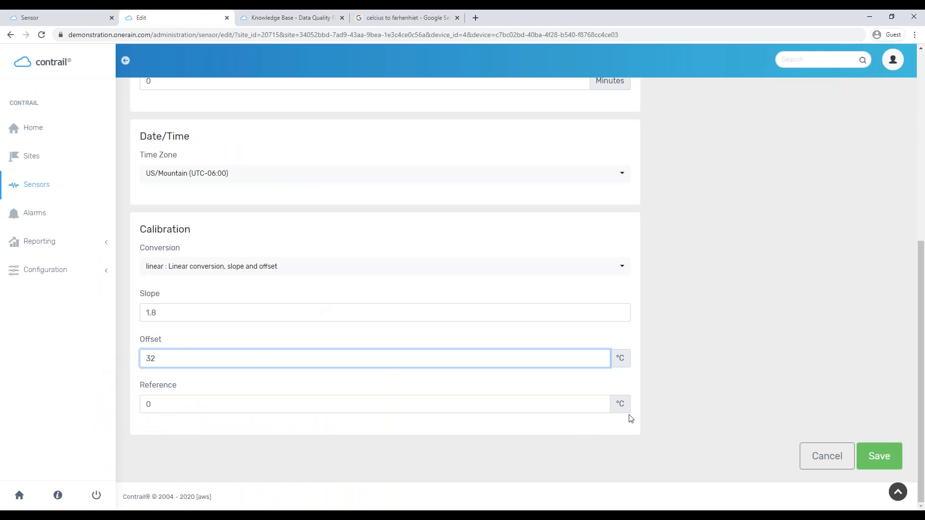
Save the sensor's linear calibration and check its Calibration section and recent data
{"action": "left_click", "coordinate": [881, 457]}
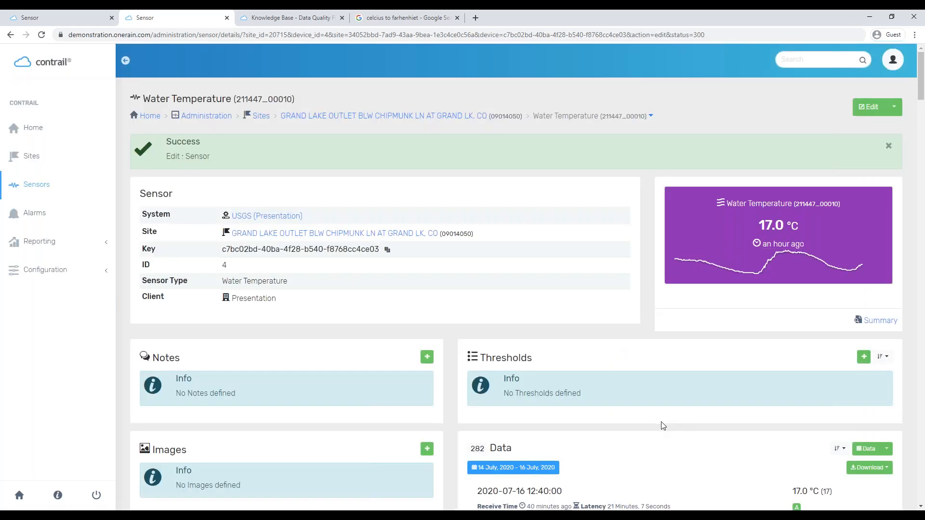
{"action": "scroll", "coordinate": [662, 424], "scroll_direction": "down", "scroll_amount": 2}
{"action": "scroll", "coordinate": [394, 465], "scroll_direction": "down", "scroll_amount": 1}
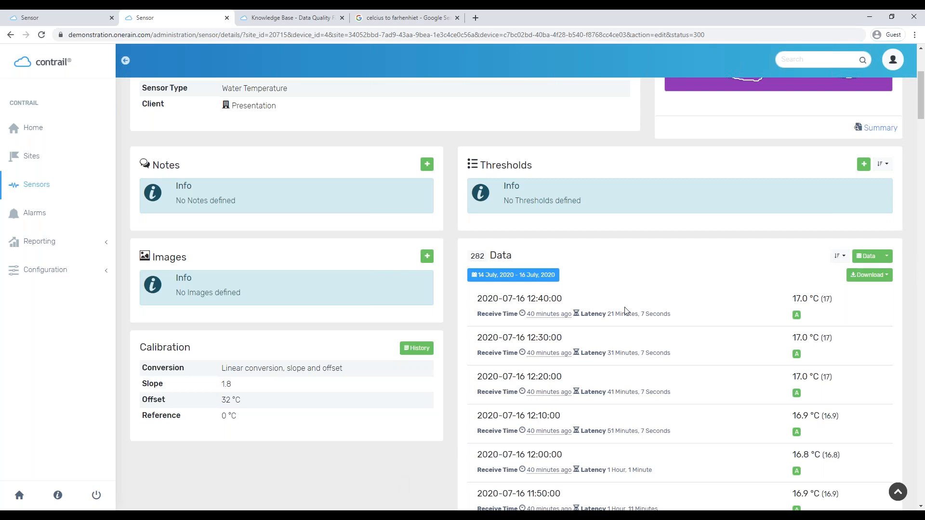
Revalidate the sensor's data over the preset one-day period with the note "updated to f" and refresh the validation log
{"action": "left_click", "coordinate": [886, 256]}
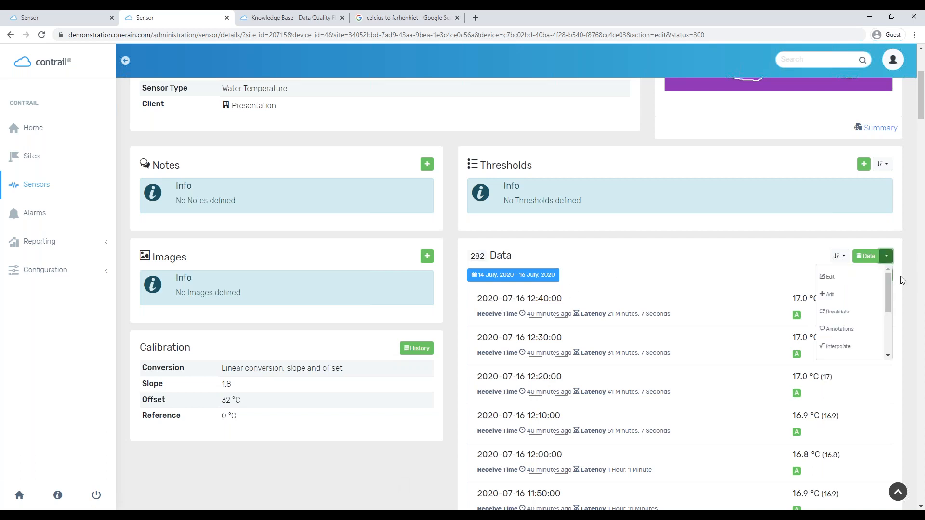
{"action": "left_click", "coordinate": [875, 314]}
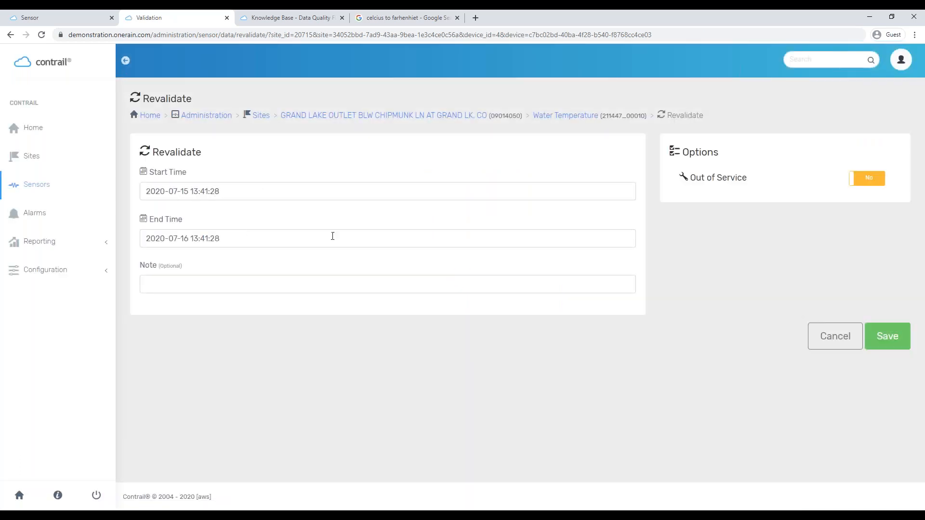
{"action": "left_click", "coordinate": [203, 282]}
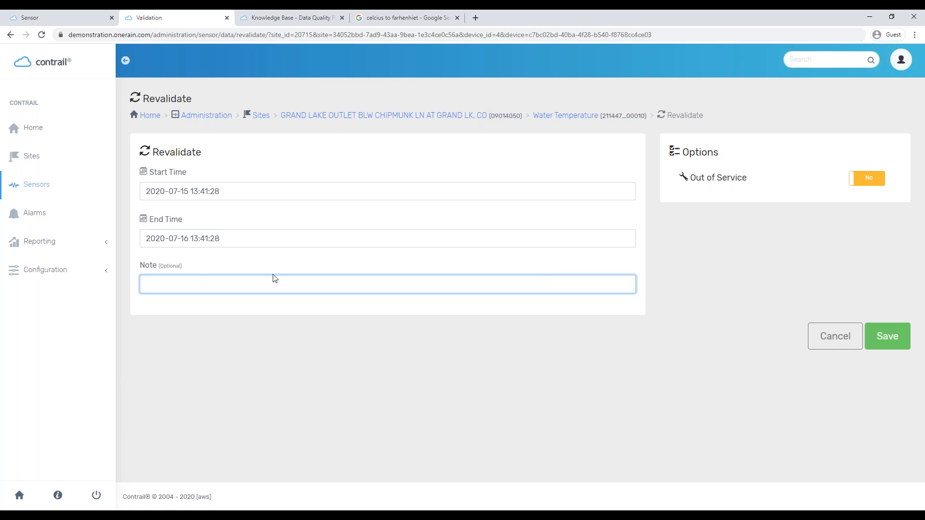
{"action": "type", "text": "updated to fah"}
{"action": "key", "text": "BackSpace"}
{"action": "key", "text": "BackSpace"}
{"action": "left_click", "coordinate": [888, 337]}
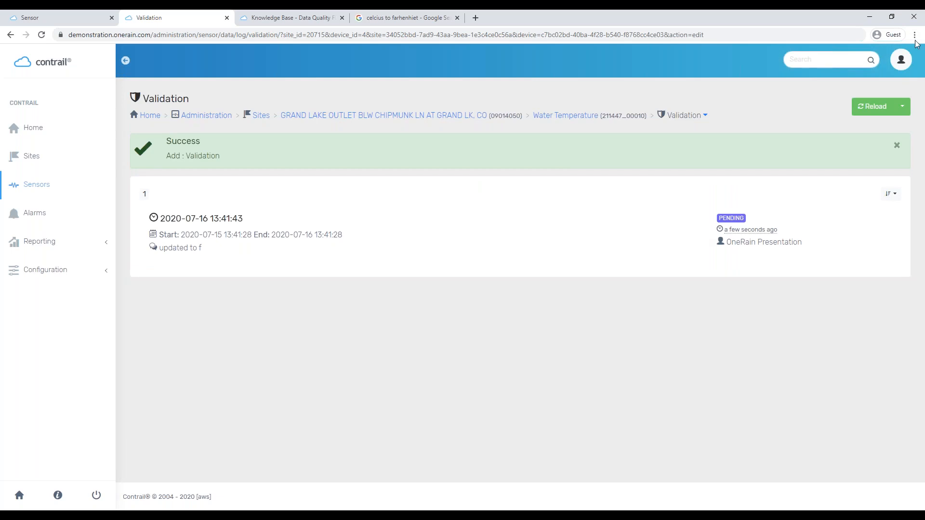
{"action": "left_click", "coordinate": [873, 106]}
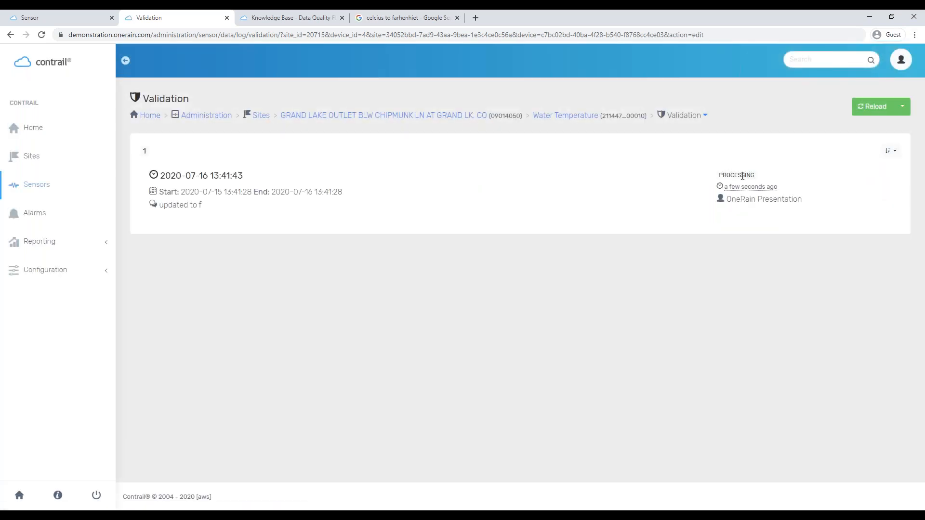
Reload the validation log, return to the Water Temperature sensor's page, and compare its converted readings and units with the raw values
{"action": "left_click", "coordinate": [879, 114]}
{"action": "left_click", "coordinate": [584, 117]}
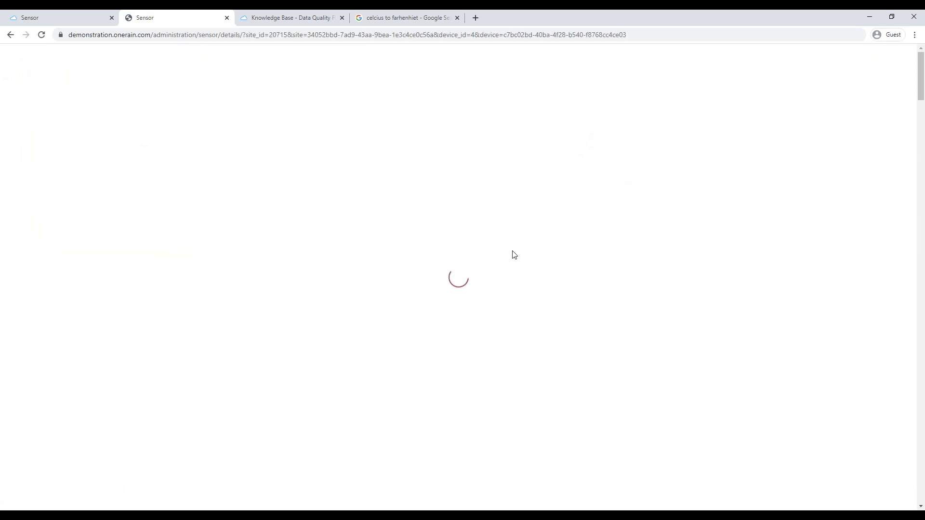
{"action": "scroll", "coordinate": [647, 340], "scroll_direction": "down", "scroll_amount": 3}
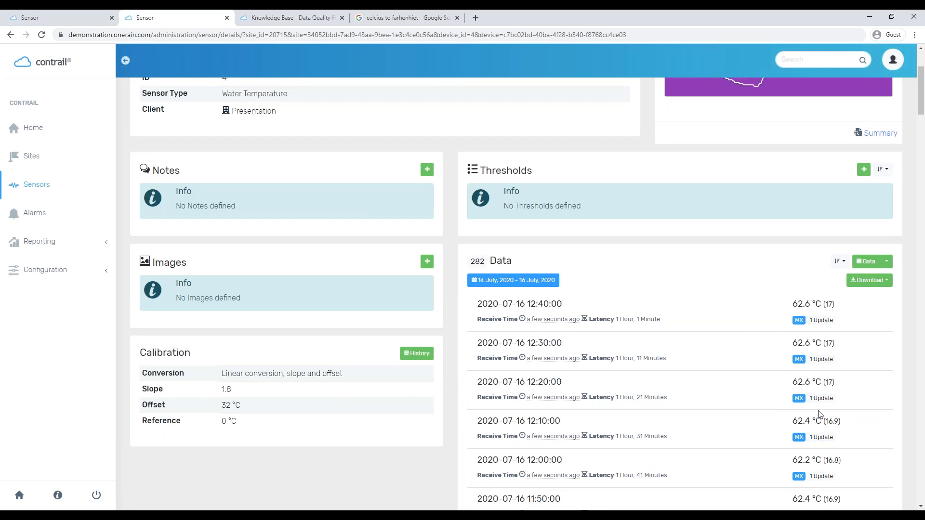
{"action": "mouse_move", "coordinate": [793, 305]}
{"action": "left_mouse_down"}
{"action": "mouse_move", "coordinate": [822, 307]}
{"action": "mouse_move", "coordinate": [790, 300]}
{"action": "mouse_move", "coordinate": [794, 309]}
{"action": "left_mouse_up"}
{"action": "left_click", "coordinate": [815, 307]}
{"action": "scroll", "coordinate": [834, 461], "scroll_direction": "down", "scroll_amount": 3}
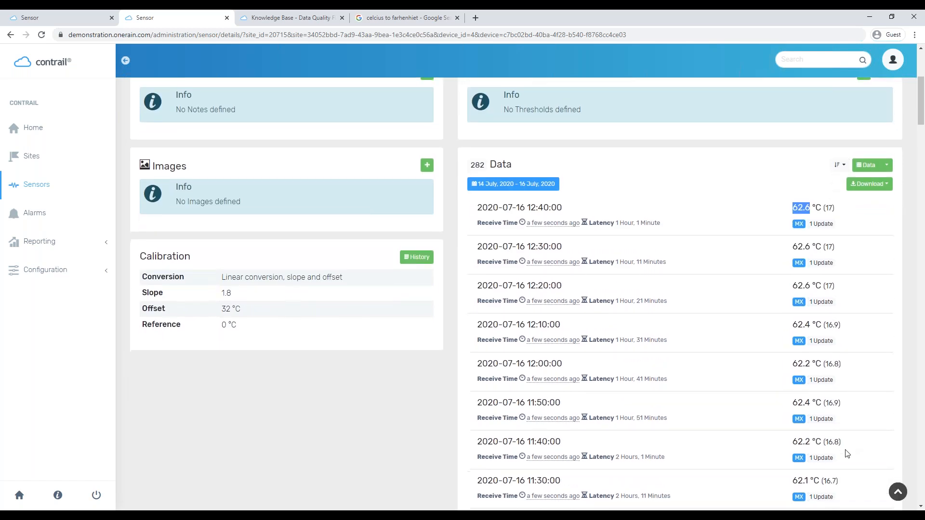
{"action": "scroll", "coordinate": [840, 458], "scroll_direction": "down", "scroll_amount": 2}
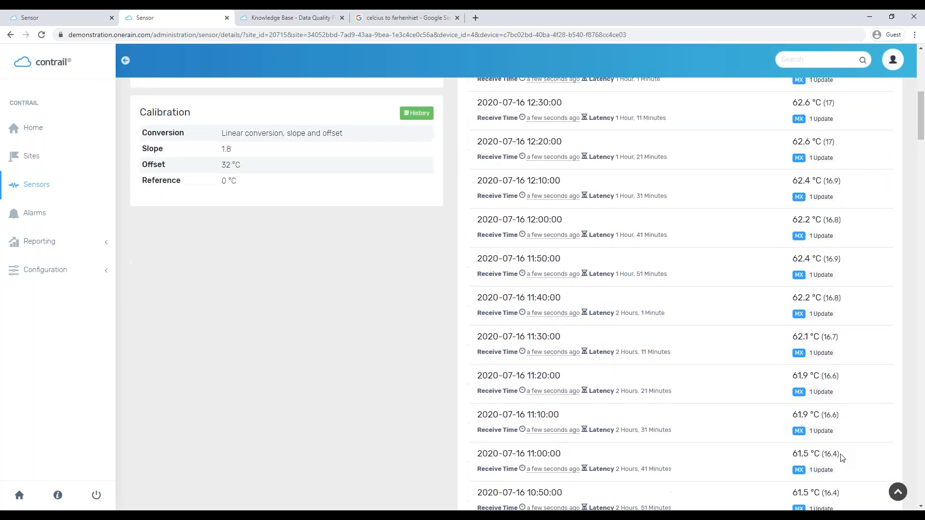
{"action": "scroll", "coordinate": [819, 386], "scroll_direction": "up", "scroll_amount": 4}
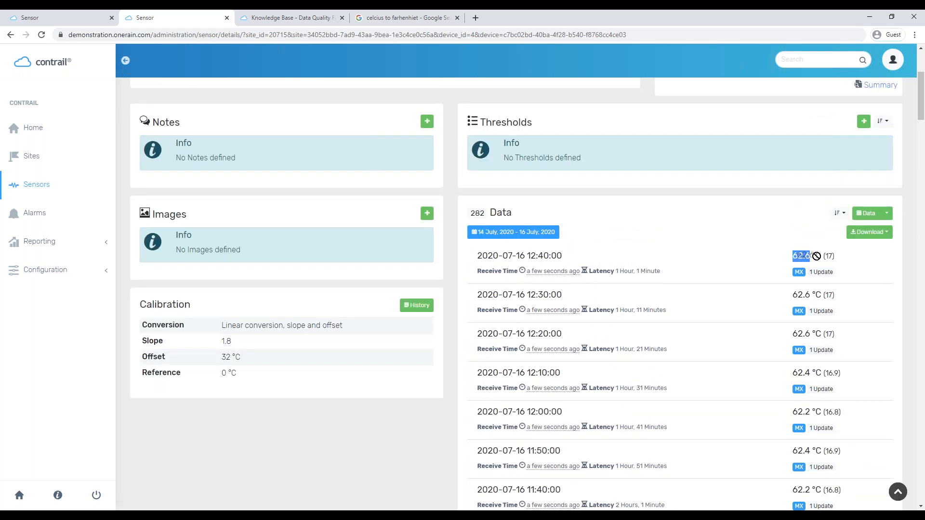
{"action": "left_click_drag", "start_coordinate": [823, 257], "coordinate": [812, 257]}
Change the Water Temperature sensor's units to °F and save the sensor
{"action": "scroll", "coordinate": [807, 388], "scroll_direction": "up", "scroll_amount": 4}
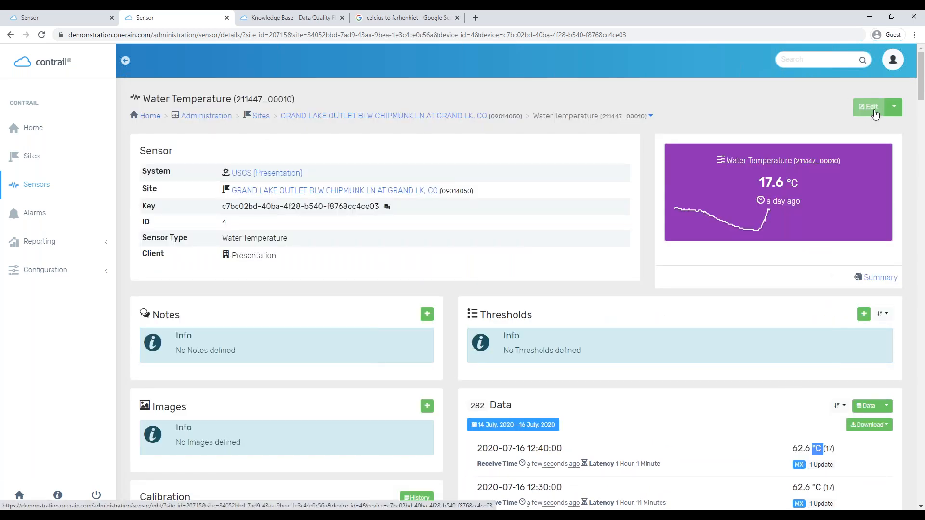
{"action": "left_click", "coordinate": [873, 115]}
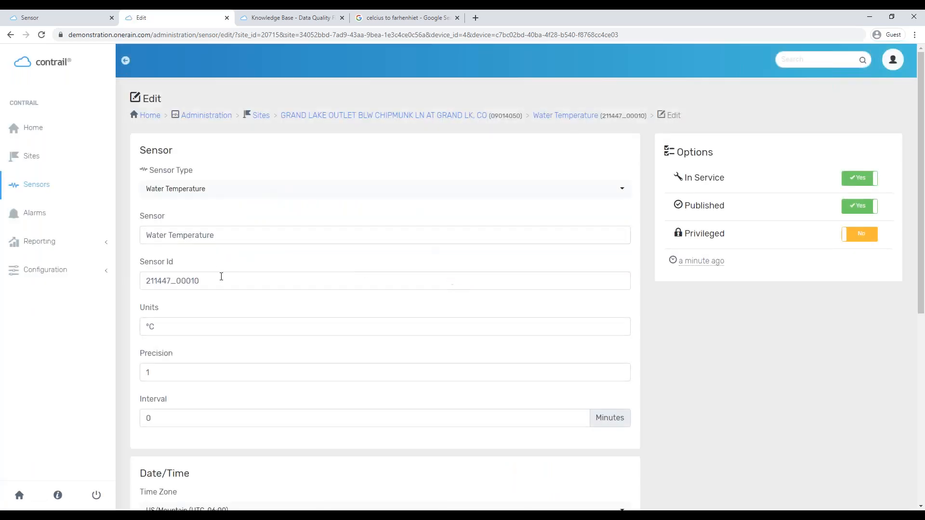
{"action": "left_click", "coordinate": [165, 330]}
{"action": "left_click_drag", "start_coordinate": [166, 331], "coordinate": [151, 334]}
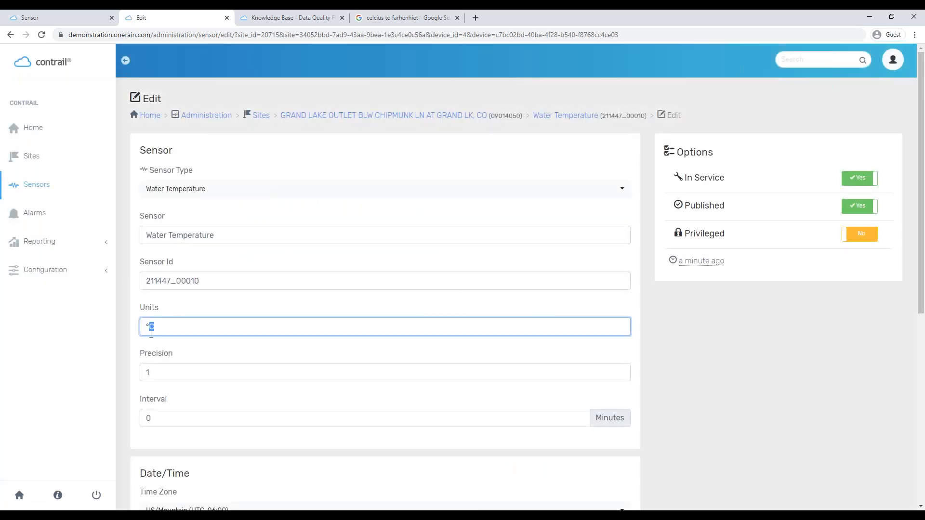
{"action": "type", "text": "F"}
{"action": "scroll", "coordinate": [595, 441], "scroll_direction": "down", "scroll_amount": 7}
{"action": "left_click", "coordinate": [876, 457]}
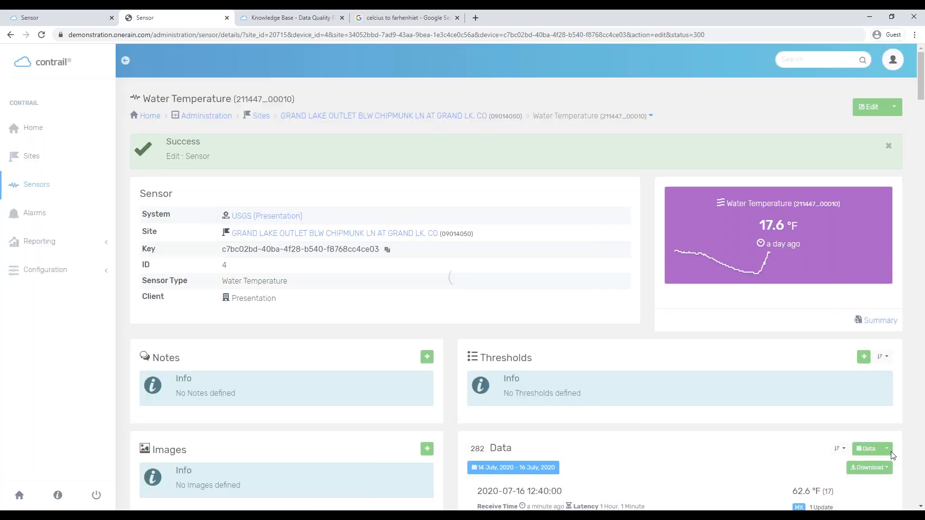
Examine the sensor's recent readings, checking their units, raw values and data quality flags
{"action": "scroll", "coordinate": [809, 398], "scroll_direction": "down", "scroll_amount": 2}
{"action": "left_click_drag", "start_coordinate": [794, 392], "coordinate": [818, 395]}
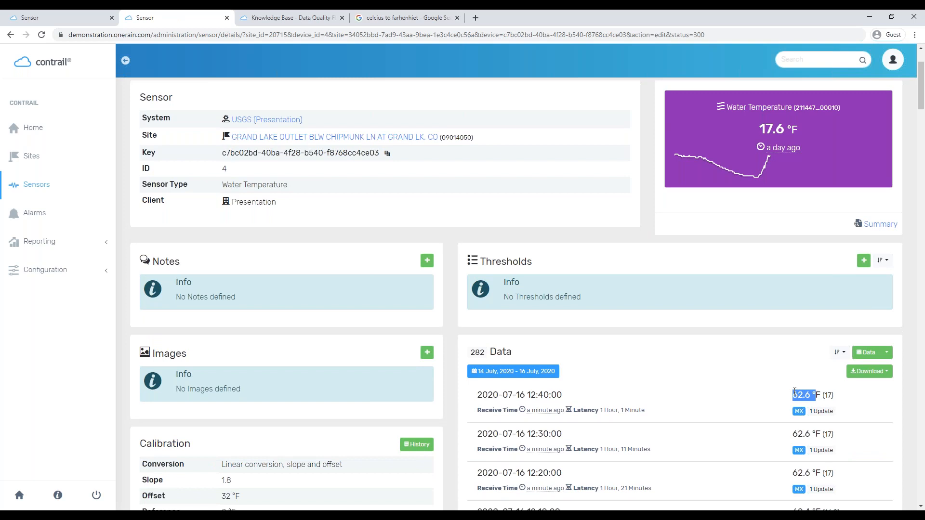
{"action": "scroll", "coordinate": [809, 424], "scroll_direction": "down", "scroll_amount": 4}
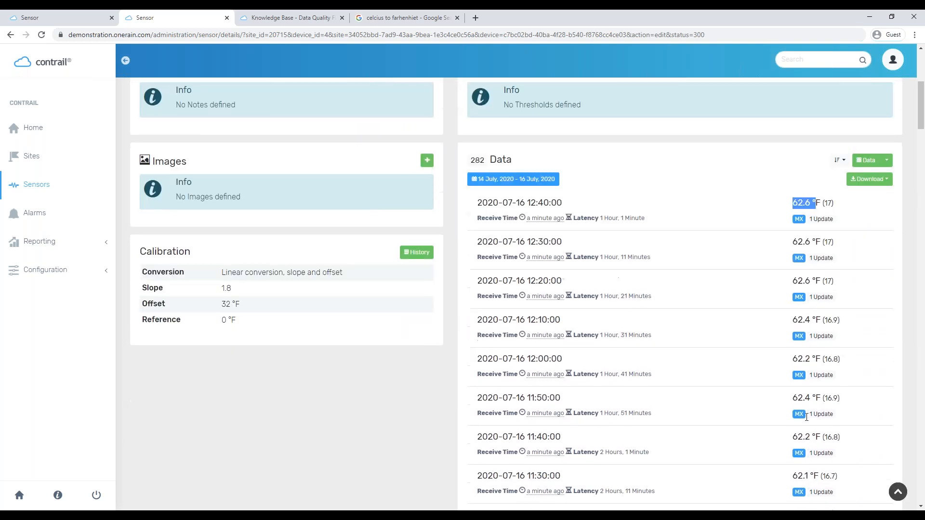
{"action": "left_click", "coordinate": [853, 248]}
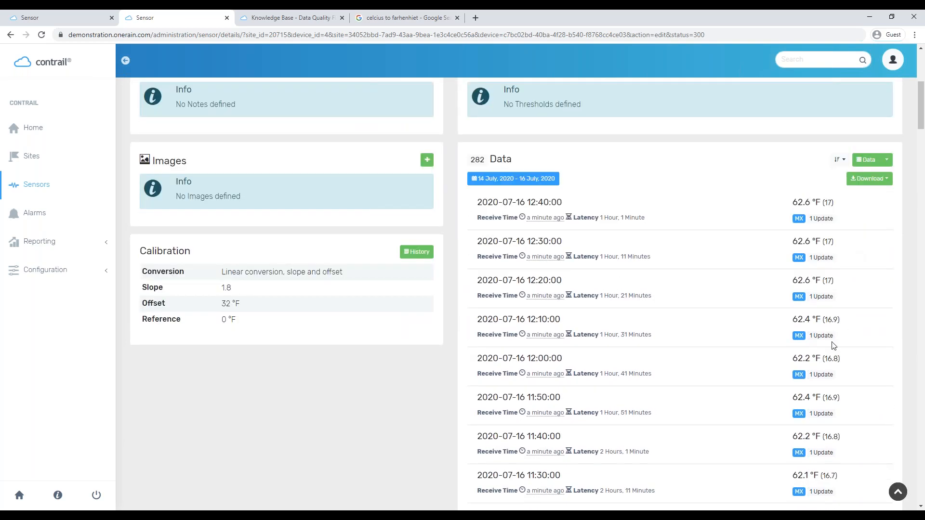
{"action": "scroll", "coordinate": [763, 412], "scroll_direction": "down", "scroll_amount": 3}
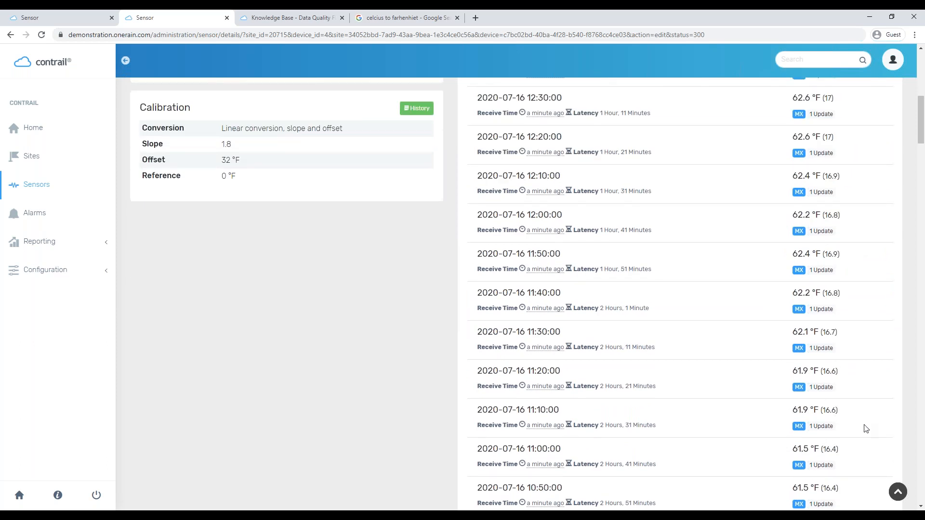
{"action": "scroll", "coordinate": [863, 427], "scroll_direction": "up", "scroll_amount": 1}
{"action": "scroll", "coordinate": [853, 447], "scroll_direction": "up", "scroll_amount": 1}
{"action": "mouse_move", "coordinate": [805, 173]}
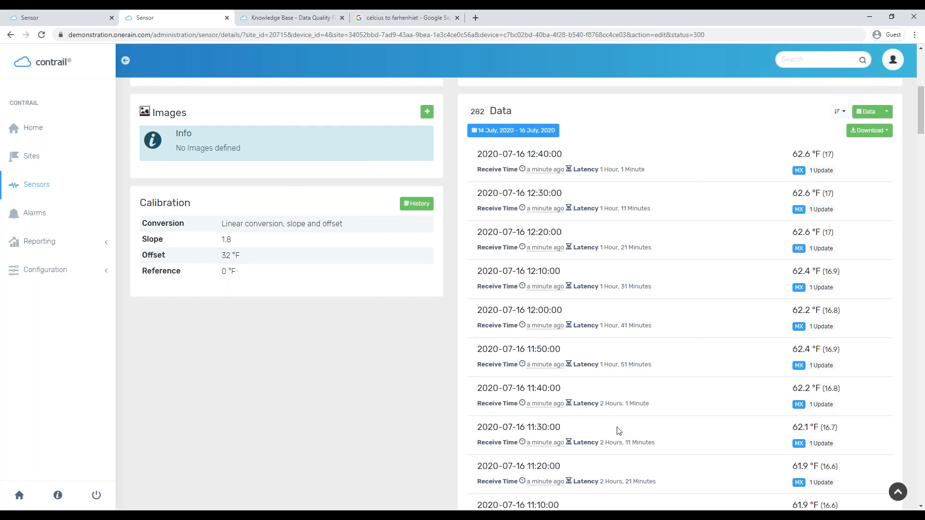
{"action": "scroll", "coordinate": [617, 428], "scroll_direction": "down", "scroll_amount": 3}
Set the maximum value in the Water Temperature sensor's validation settings to 140 °F and save them
{"action": "scroll", "coordinate": [616, 428], "scroll_direction": "up", "scroll_amount": 10}
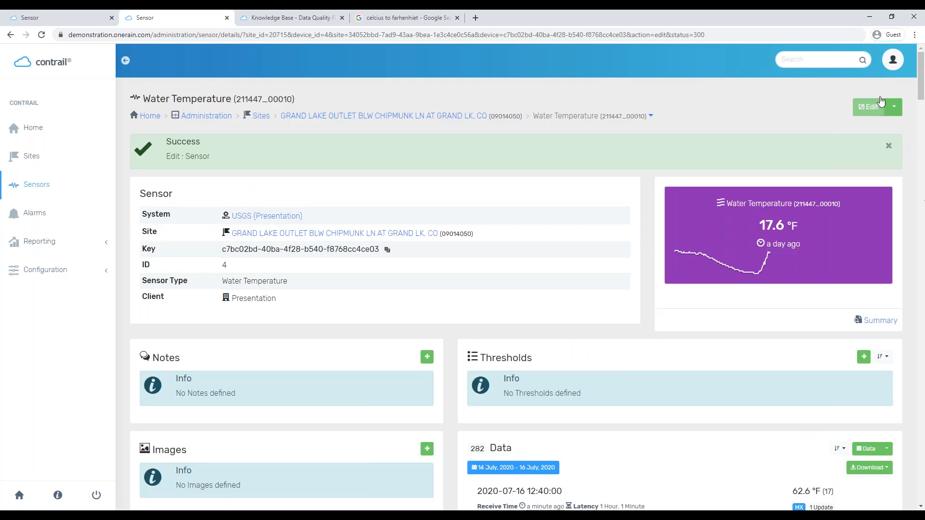
{"action": "left_click", "coordinate": [894, 107]}
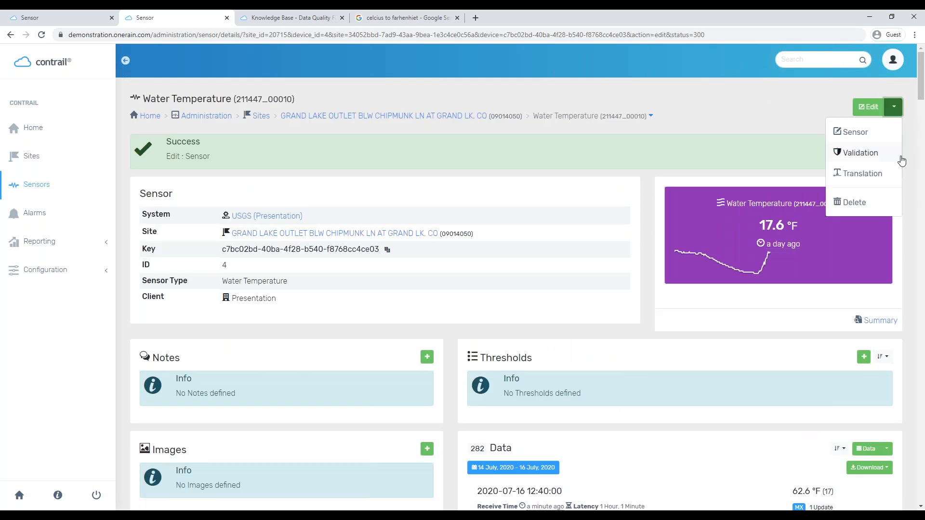
{"action": "left_click", "coordinate": [861, 153]}
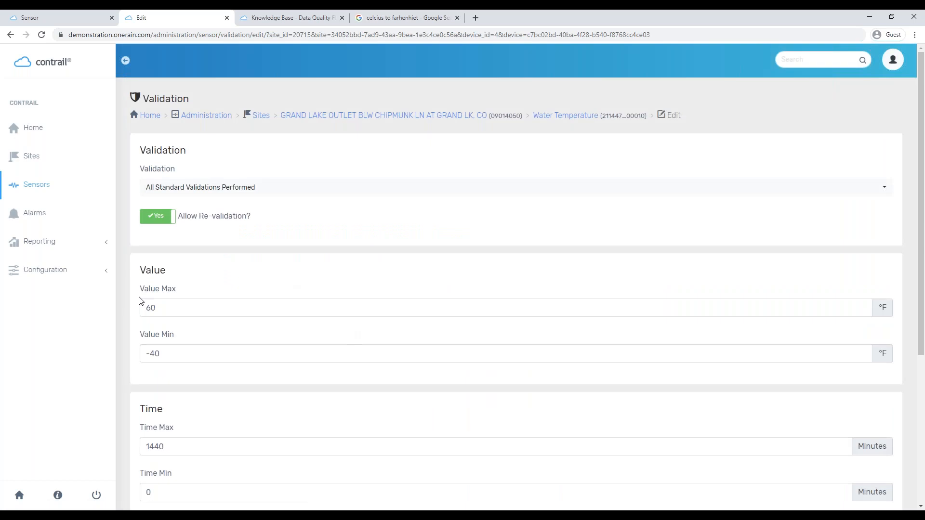
{"action": "left_click_drag", "start_coordinate": [168, 307], "coordinate": [139, 314]}
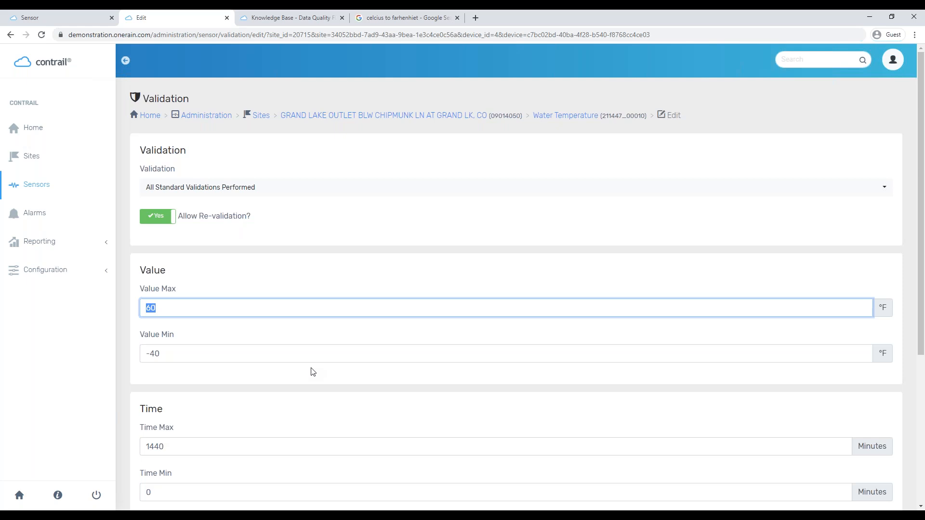
{"action": "type", "text": "140"}
{"action": "scroll", "coordinate": [504, 295], "scroll_direction": "down", "scroll_amount": 5}
{"action": "scroll", "coordinate": [456, 308], "scroll_direction": "up", "scroll_amount": 3}
{"action": "scroll", "coordinate": [316, 256], "scroll_direction": "down", "scroll_amount": 3}
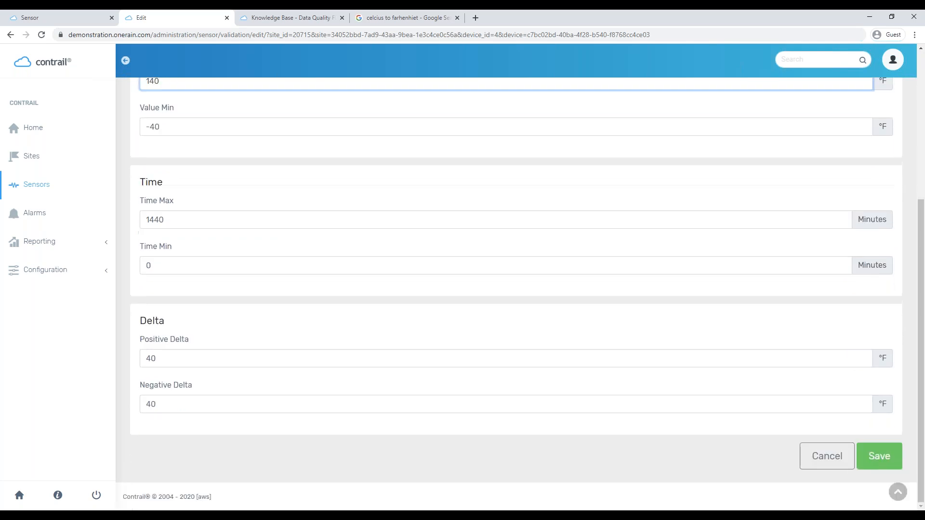
{"action": "left_click", "coordinate": [882, 451]}
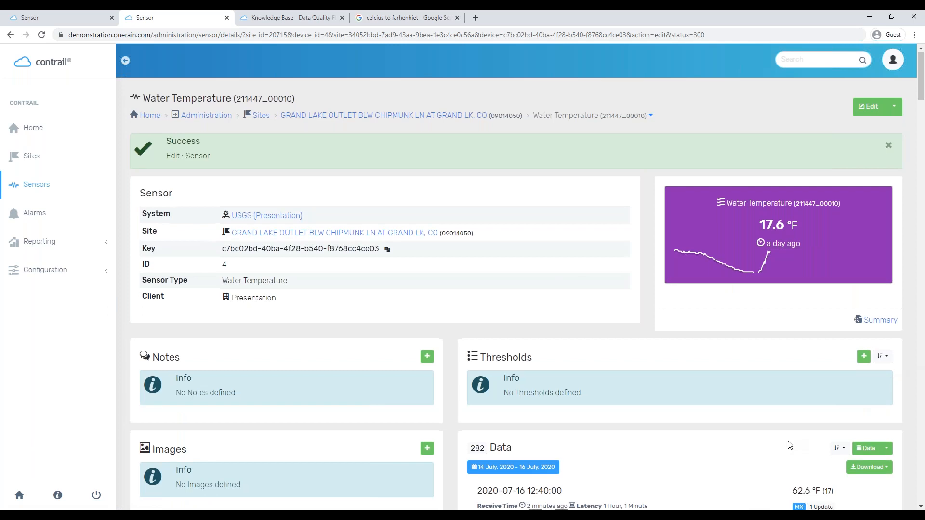
Revalidate the sensor's data over the preset one-day period with the note "updated validation" and reload the validation log
{"action": "scroll", "coordinate": [790, 444], "scroll_direction": "down", "scroll_amount": 2}
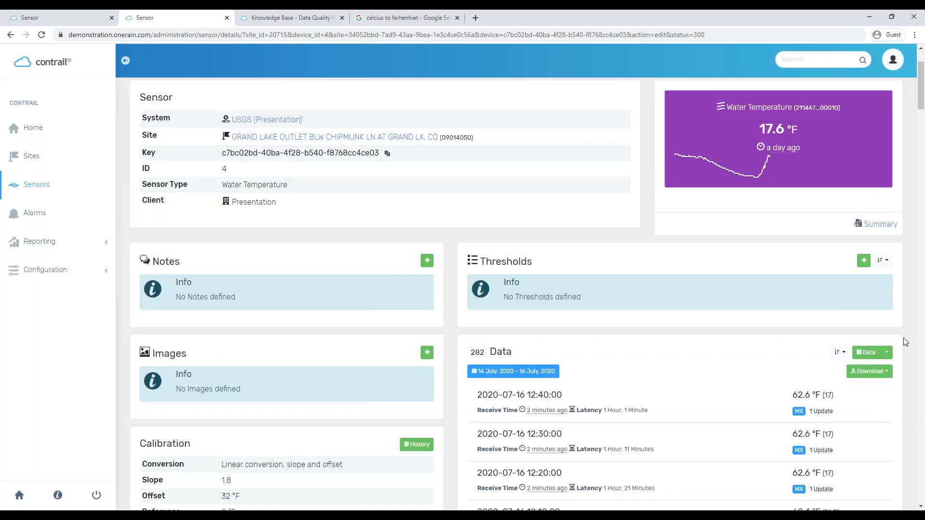
{"action": "scroll", "coordinate": [904, 332], "scroll_direction": "down", "scroll_amount": 10}
{"action": "scroll", "coordinate": [901, 363], "scroll_direction": "up", "scroll_amount": 10}
{"action": "left_click", "coordinate": [887, 353]}
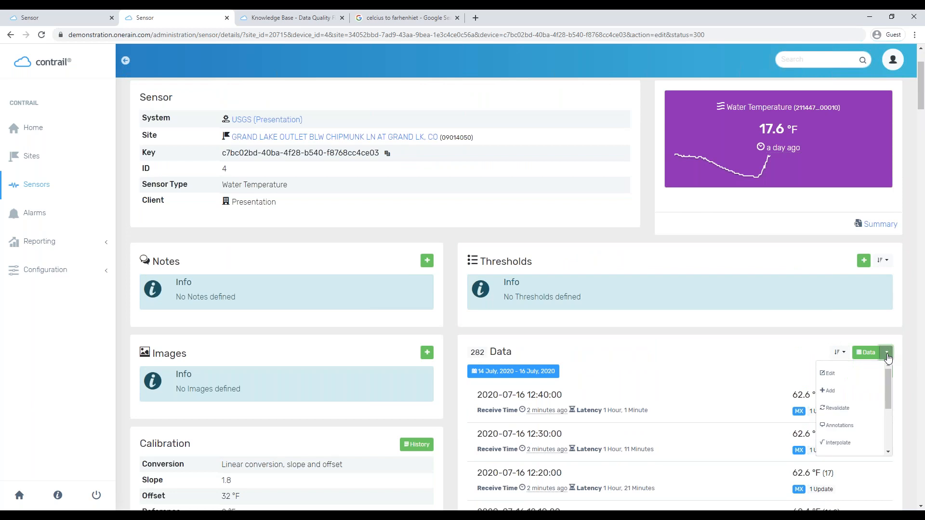
{"action": "left_click", "coordinate": [848, 407]}
{"action": "left_click", "coordinate": [231, 279]}
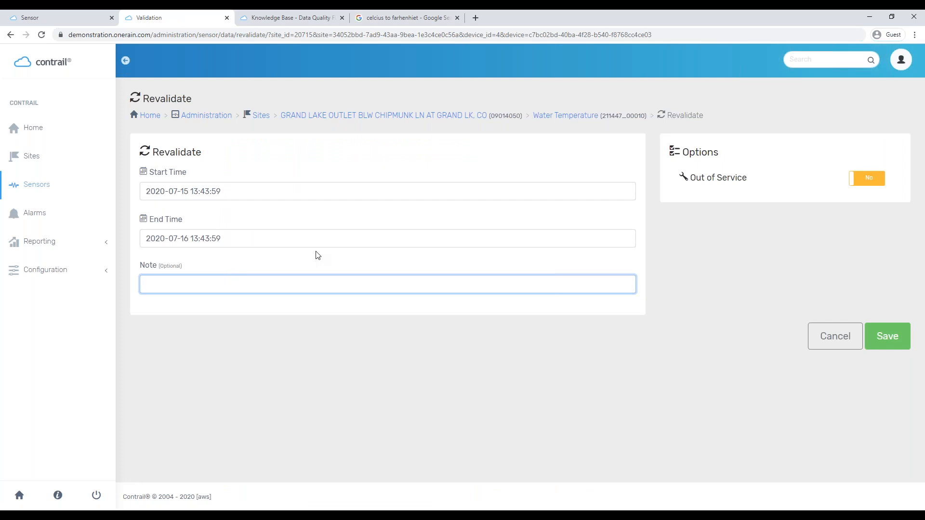
{"action": "type", "text": "updated validation"}
{"action": "left_click", "coordinate": [899, 345]}
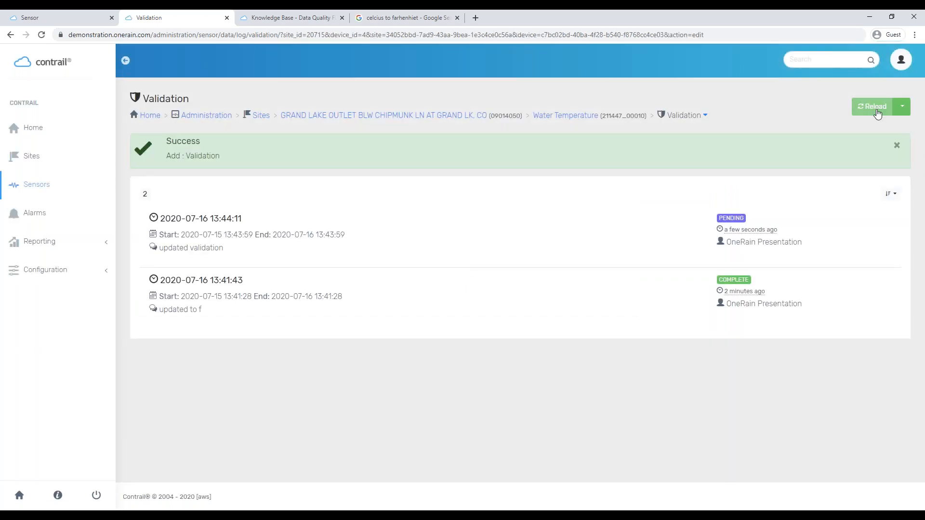
{"action": "left_click", "coordinate": [876, 108]}
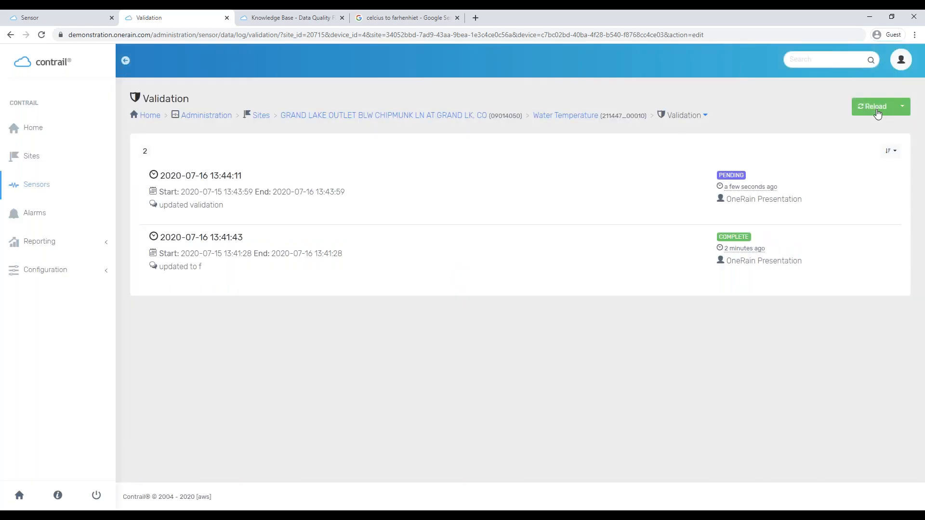
{"action": "left_click", "coordinate": [877, 113]}
{"action": "left_click", "coordinate": [870, 106]}
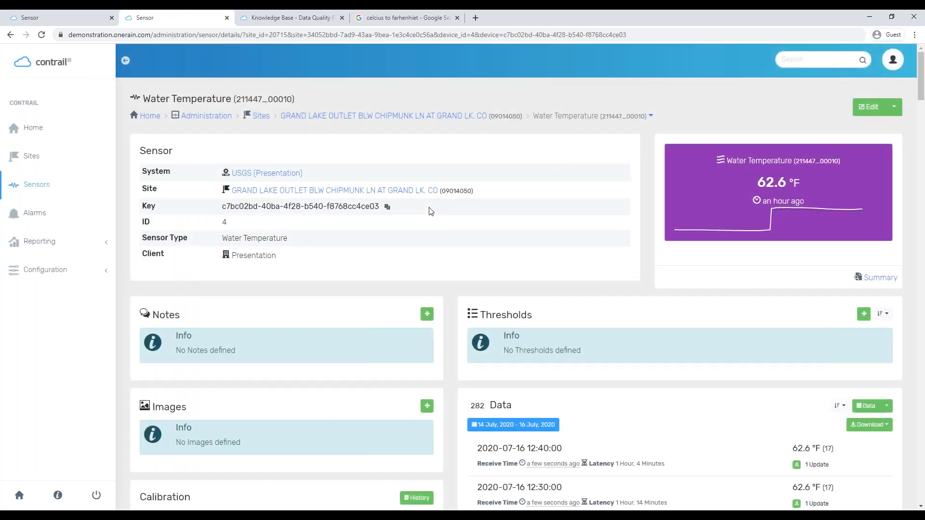
Review the revalidated Water Temperature readings on the sensor page, comparing quality flags, converted and raw values, and the calibration
{"action": "scroll", "coordinate": [630, 265], "scroll_direction": "down", "scroll_amount": 3}
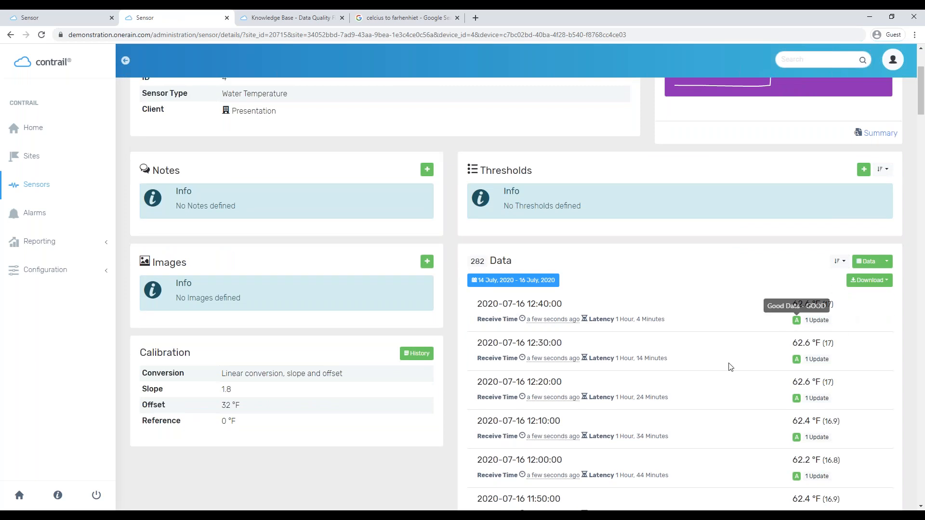
{"action": "scroll", "coordinate": [779, 362], "scroll_direction": "up", "scroll_amount": 1}
{"action": "left_click_drag", "start_coordinate": [786, 354], "coordinate": [838, 367]}
{"action": "left_click", "coordinate": [835, 369]}
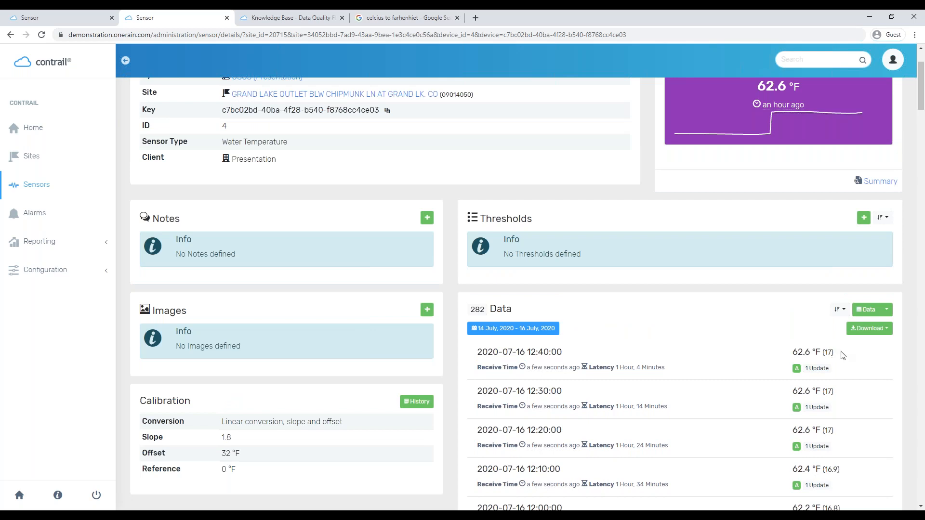
{"action": "double_click", "coordinate": [827, 355]}
{"action": "scroll", "coordinate": [721, 356], "scroll_direction": "down", "scroll_amount": 1}
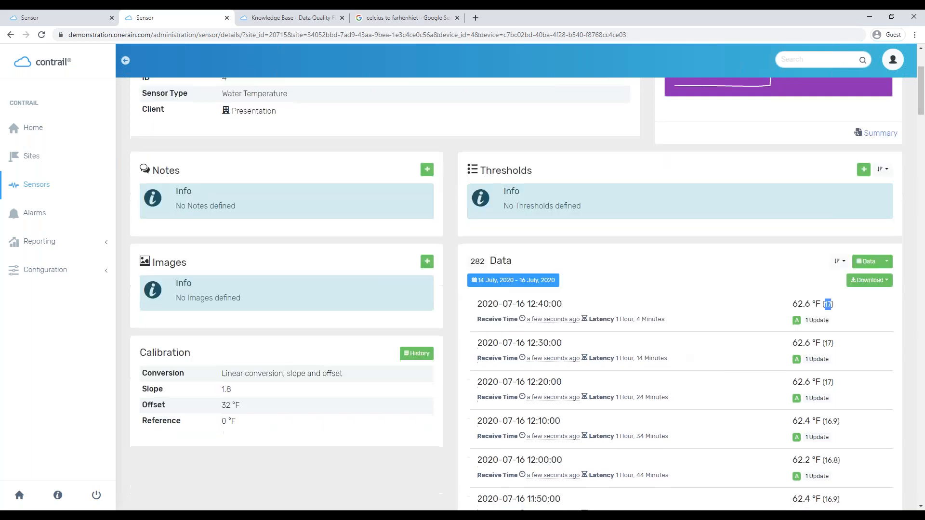
{"action": "scroll", "coordinate": [552, 338], "scroll_direction": "up", "scroll_amount": 2}
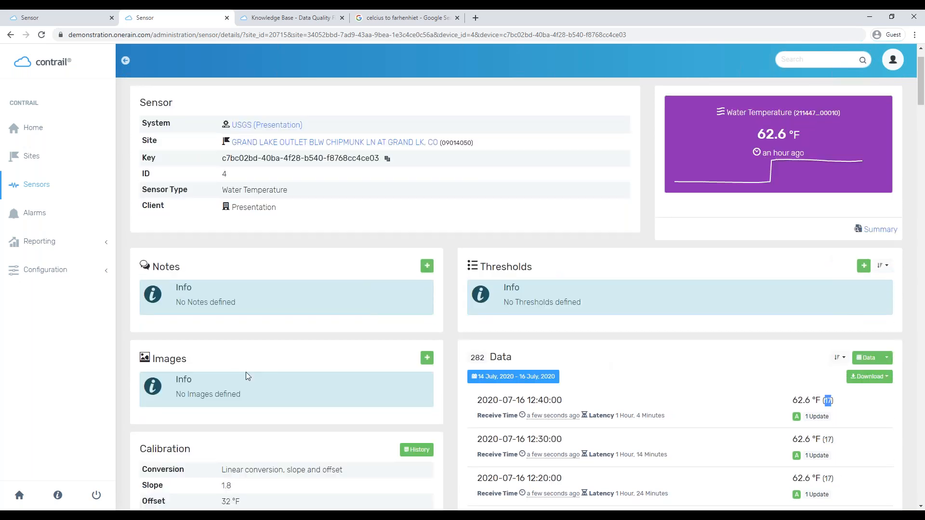
{"action": "scroll", "coordinate": [486, 329], "scroll_direction": "up", "scroll_amount": 1}
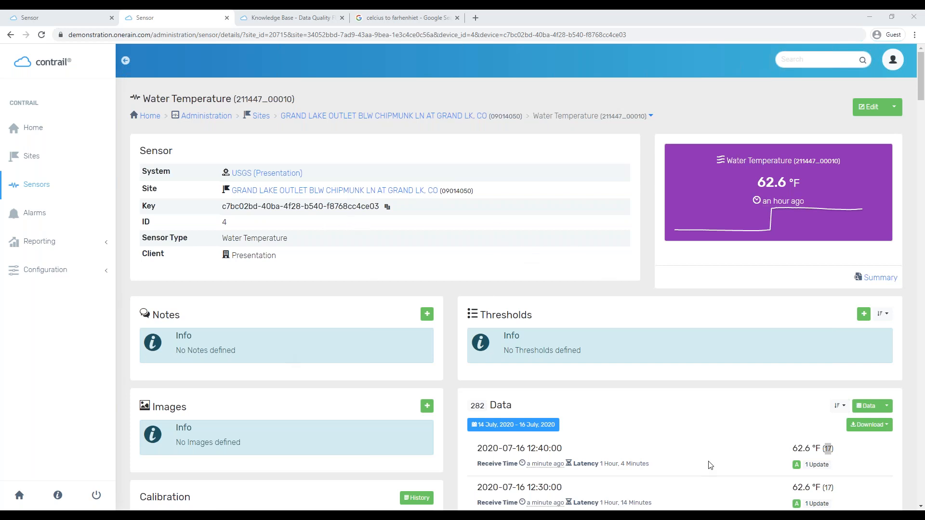
{"action": "scroll", "coordinate": [693, 451], "scroll_direction": "down", "scroll_amount": 3}
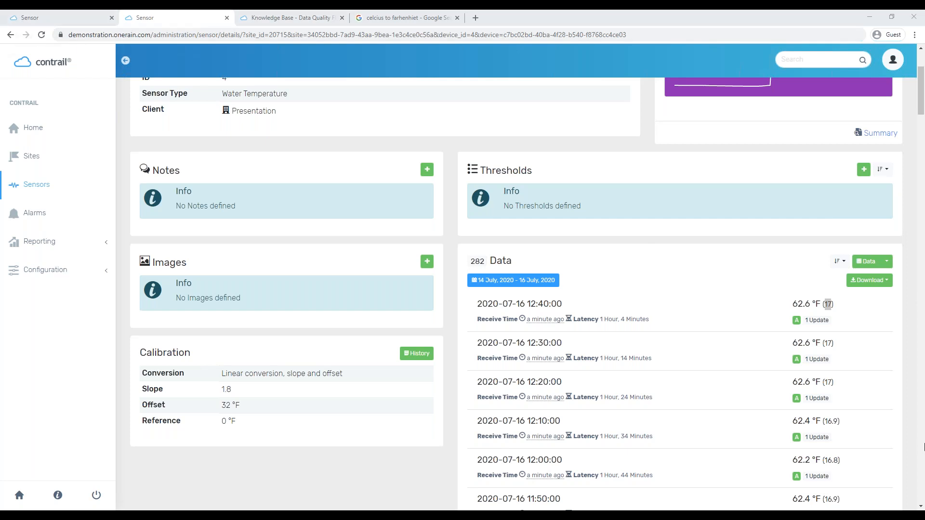
Switch to the Alligator Creek Stage sensor's page and open the list of all sites from there
{"action": "left_click", "coordinate": [77, 14]}
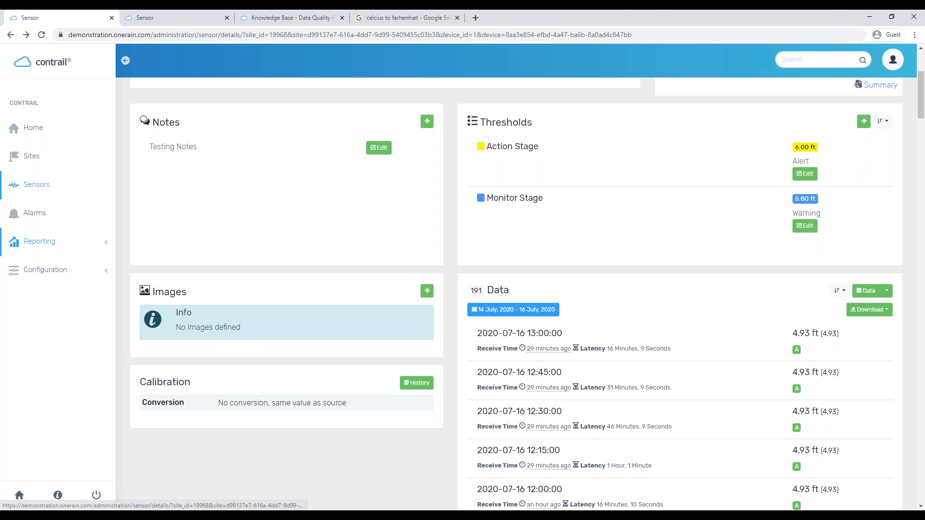
{"action": "scroll", "coordinate": [38, 241], "scroll_direction": "up", "scroll_amount": 4}
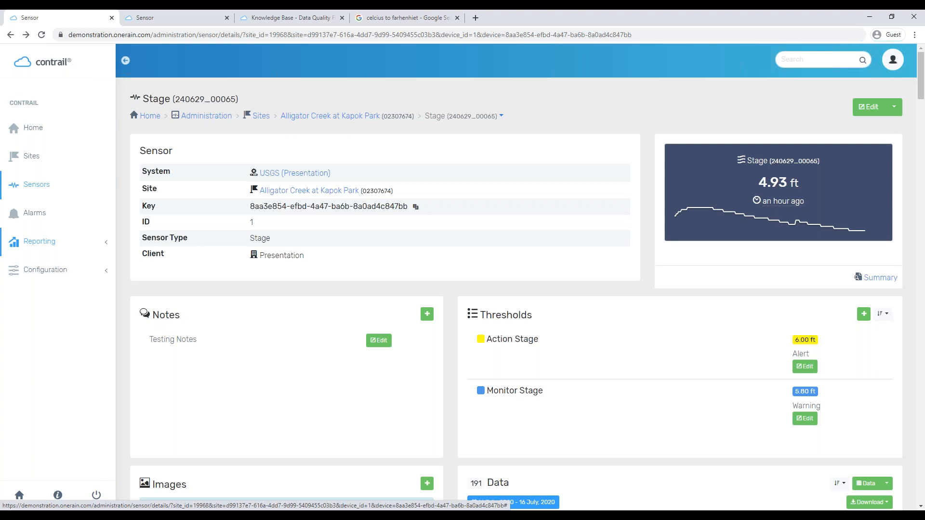
{"action": "left_click", "coordinate": [264, 123]}
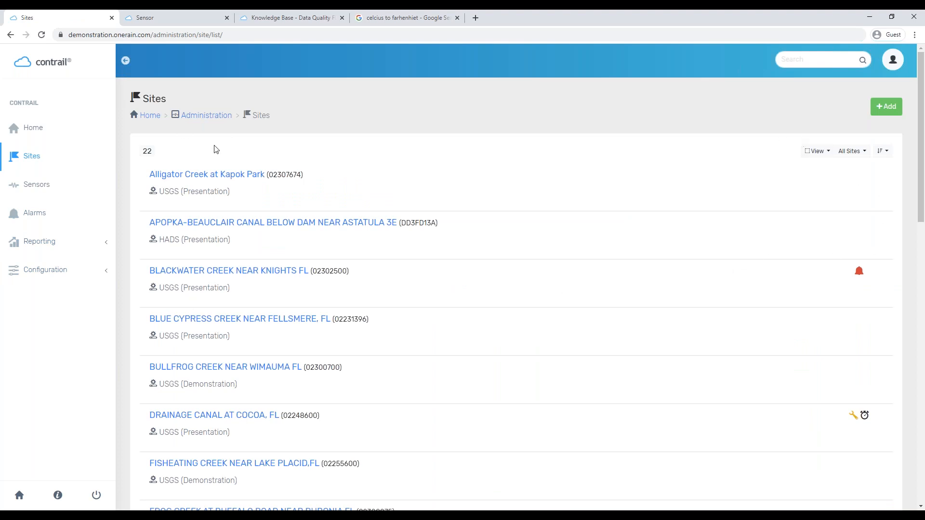
Open the list of all sensors and look through the sensor types available for filtering
{"action": "left_click", "coordinate": [68, 188]}
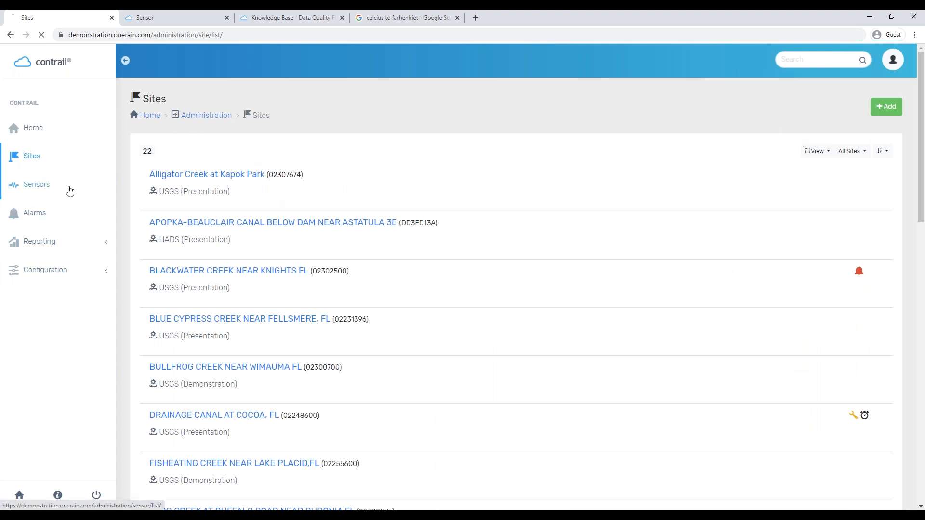
{"action": "right_click", "coordinate": [69, 186]}
{"action": "left_click", "coordinate": [165, 157]}
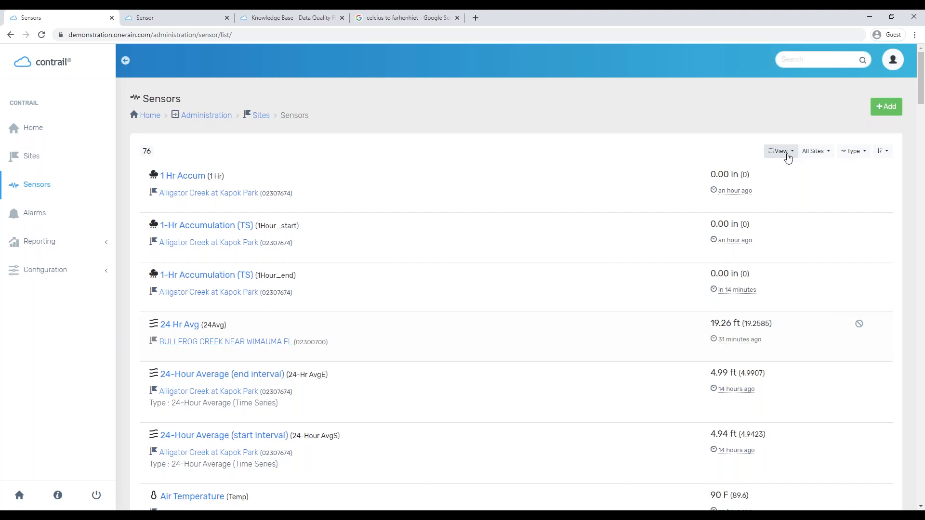
{"action": "left_click", "coordinate": [855, 154]}
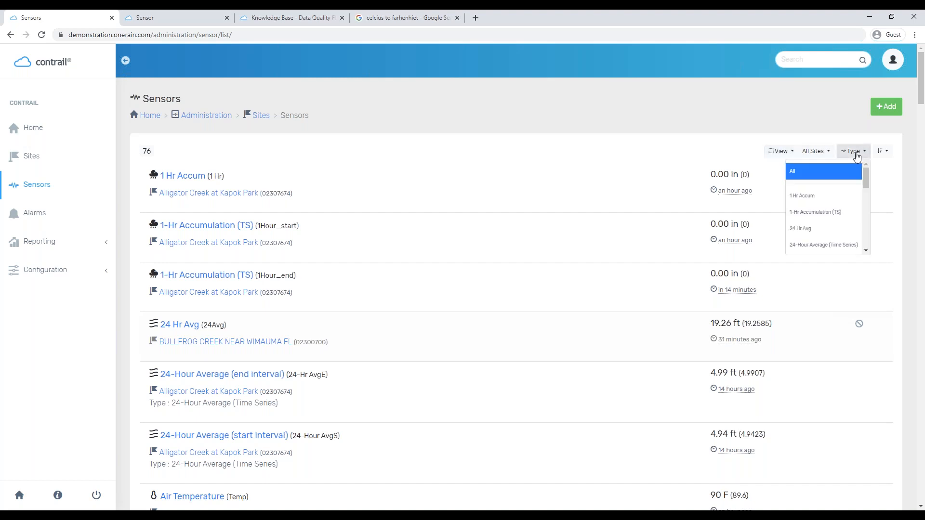
{"action": "scroll", "coordinate": [830, 208], "scroll_direction": "down", "scroll_amount": 3}
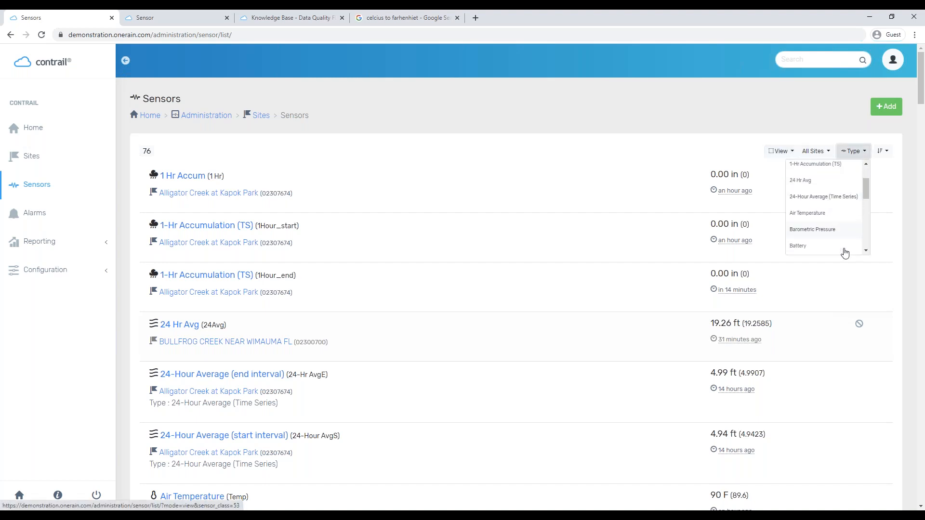
{"action": "scroll", "coordinate": [828, 188], "scroll_direction": "down", "scroll_amount": 1}
{"action": "scroll", "coordinate": [825, 214], "scroll_direction": "down", "scroll_amount": 3}
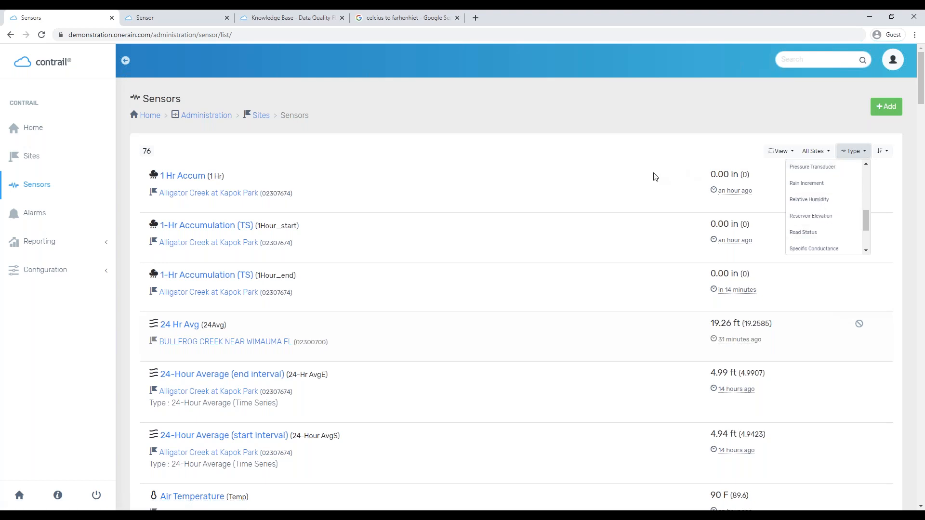
{"action": "left_click", "coordinate": [659, 149]}
Filter the sensor list by the HADS (Presentation) system and open the Rain Accumulation sensor of South Platte River near Crook
{"action": "left_click", "coordinate": [780, 151]}
{"action": "left_click", "coordinate": [768, 192]}
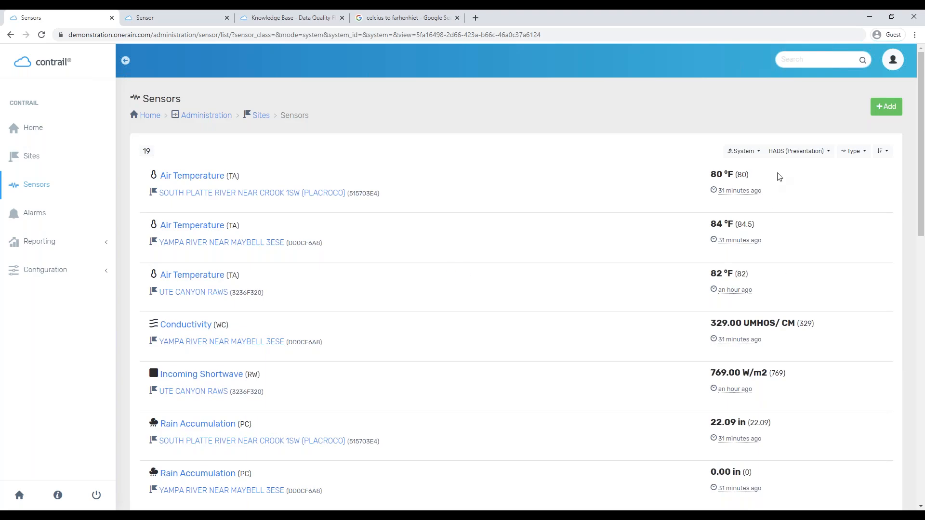
{"action": "left_click", "coordinate": [223, 429]}
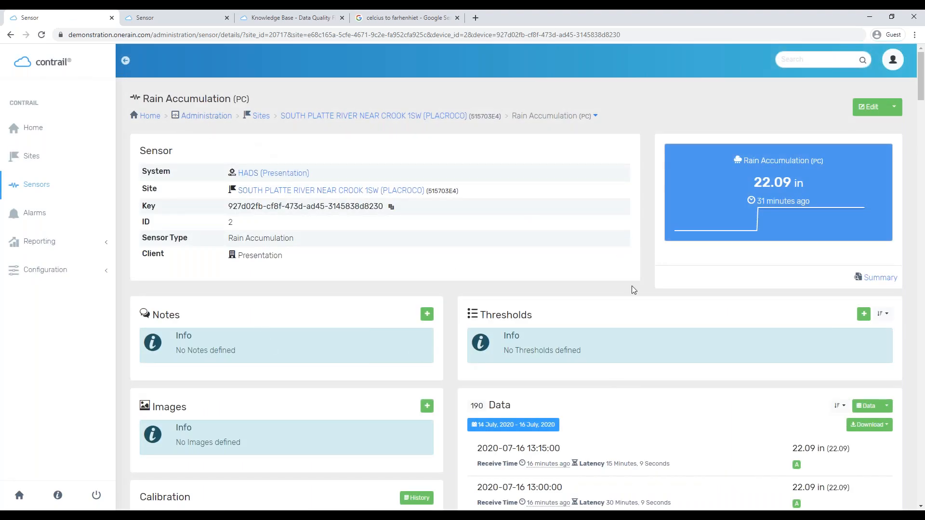
Review the South Platte River Rain Accumulation sensor's readings, quality flags and calibration, and check the available data actions
{"action": "scroll", "coordinate": [603, 450], "scroll_direction": "down", "scroll_amount": 1}
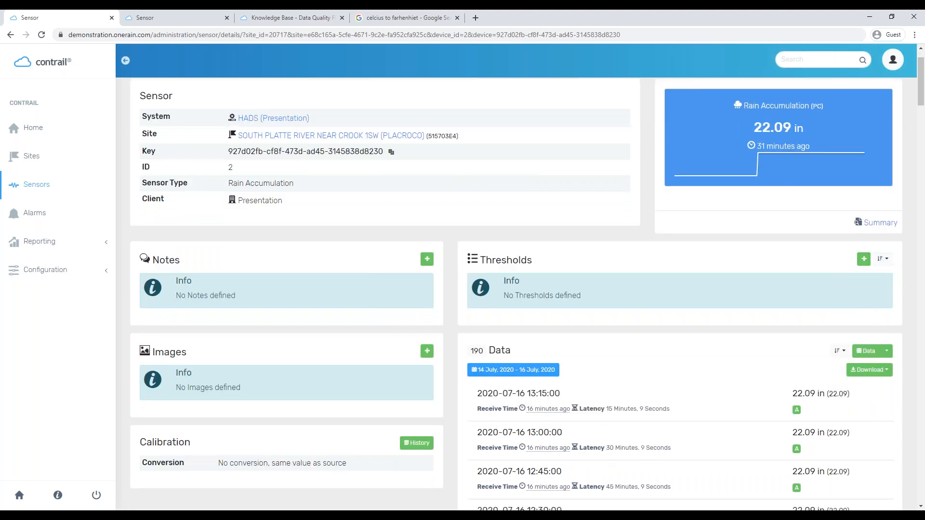
{"action": "scroll", "coordinate": [634, 471], "scroll_direction": "down", "scroll_amount": 4}
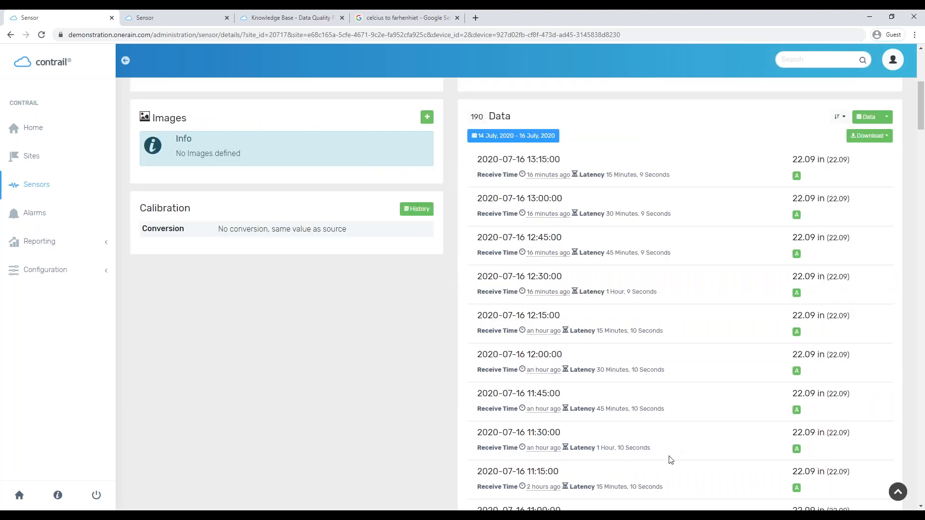
{"action": "scroll", "coordinate": [460, 287], "scroll_direction": "up", "scroll_amount": 4}
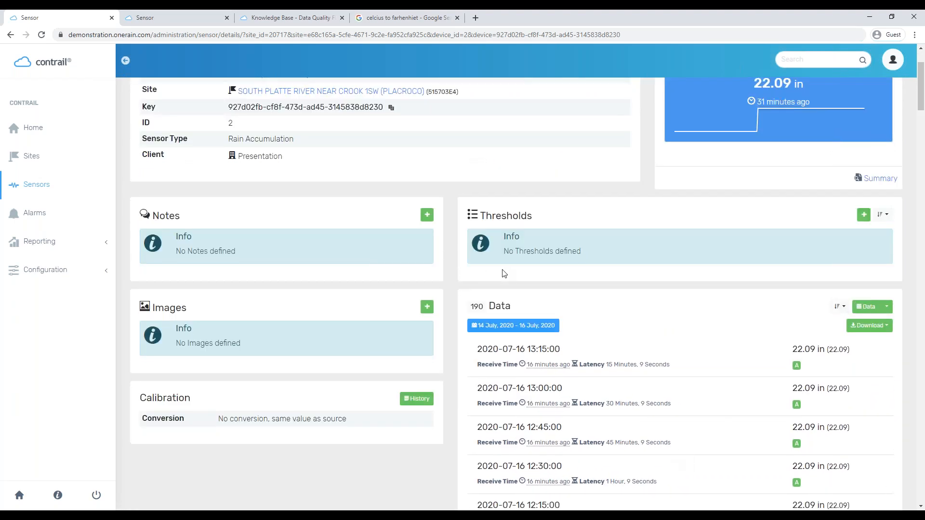
{"action": "scroll", "coordinate": [771, 273], "scroll_direction": "down", "scroll_amount": 1}
{"action": "left_click", "coordinate": [888, 264]}
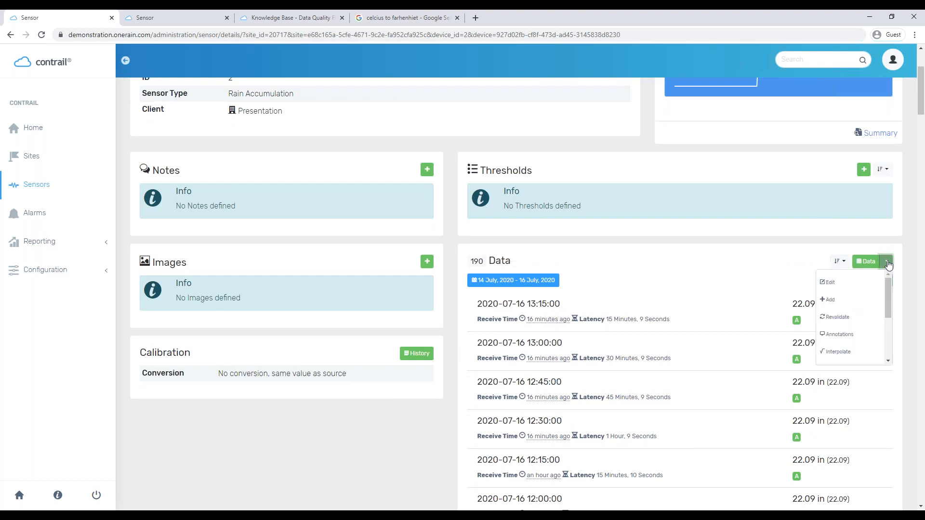
{"action": "scroll", "coordinate": [671, 208], "scroll_direction": "up", "scroll_amount": 3}
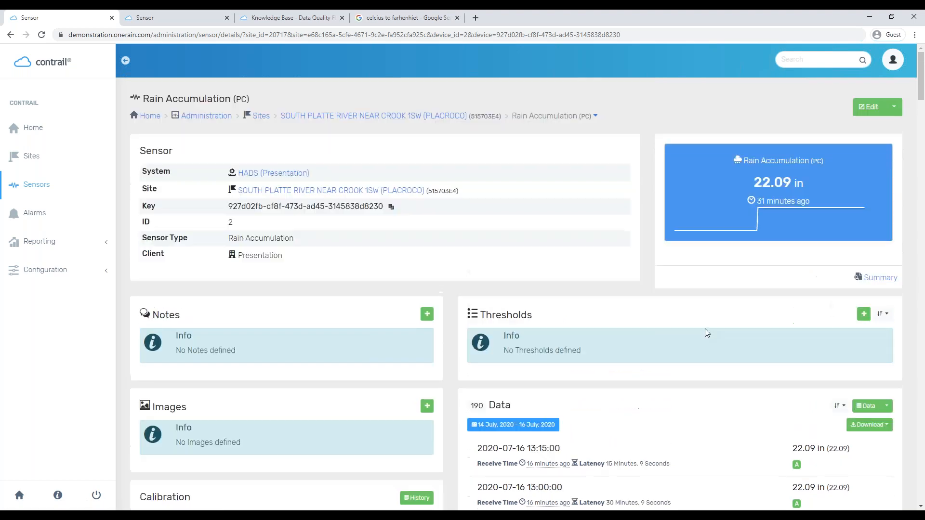
Check the Rain Accumulation sensor's edit options and the logs offered for its data
{"action": "left_click", "coordinate": [895, 110]}
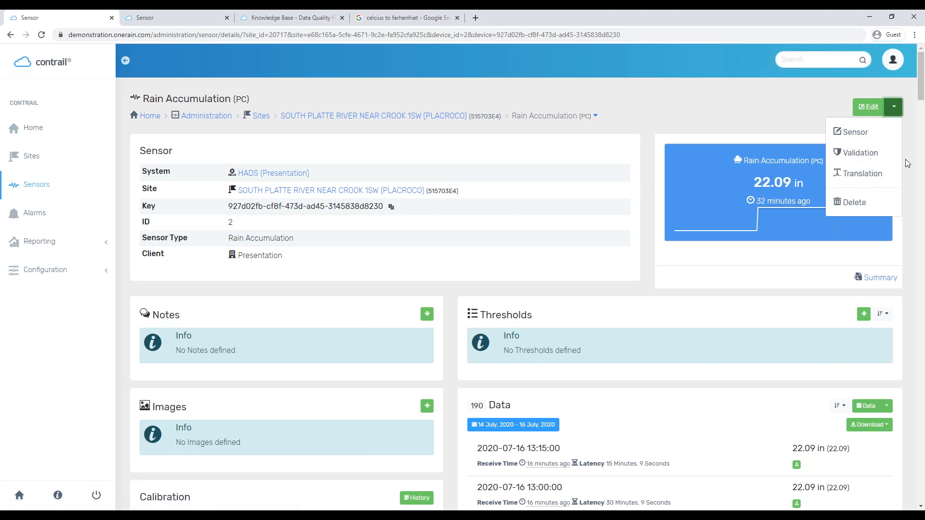
{"action": "left_click", "coordinate": [588, 208]}
{"action": "scroll", "coordinate": [620, 267], "scroll_direction": "down", "scroll_amount": 5}
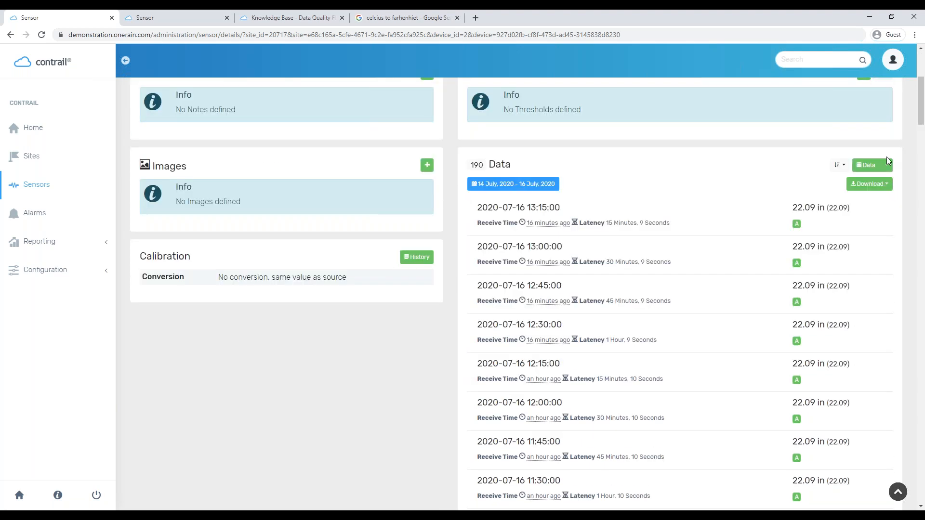
{"action": "left_click", "coordinate": [887, 164]}
{"action": "scroll", "coordinate": [872, 223], "scroll_direction": "down", "scroll_amount": 1}
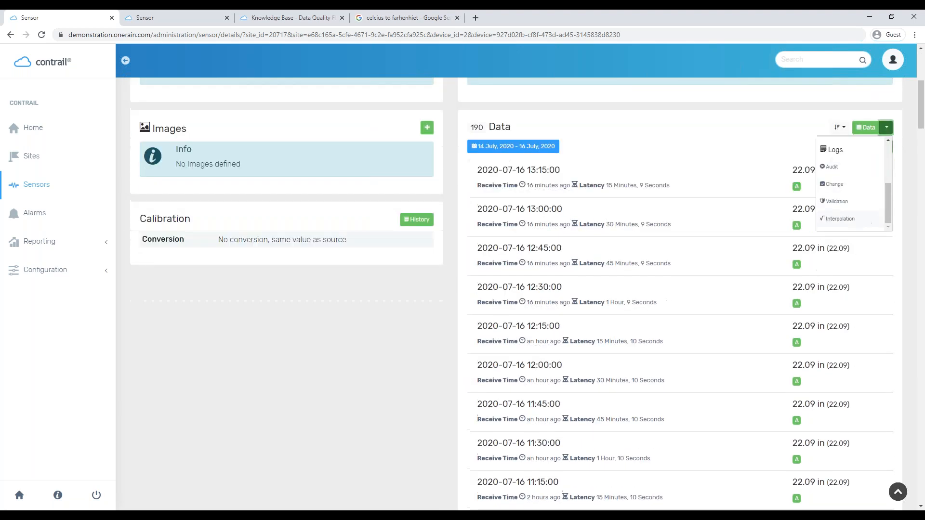
{"action": "scroll", "coordinate": [863, 145], "scroll_direction": "down", "scroll_amount": 1}
{"action": "scroll", "coordinate": [533, 265], "scroll_direction": "up", "scroll_amount": 8}
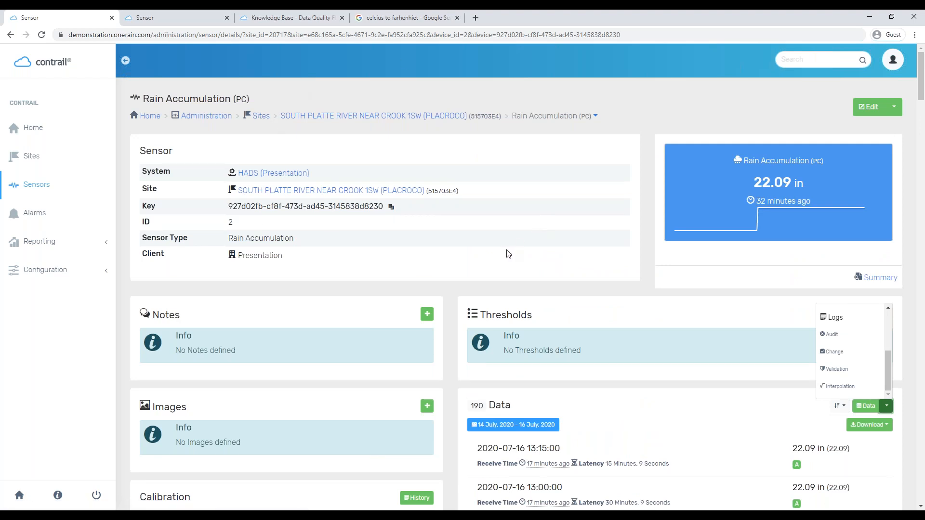
Go to the systems list in Administration, open the HADS (Presentation) system and list its sensors
{"action": "left_click", "coordinate": [400, 193]}
{"action": "left_click", "coordinate": [227, 117]}
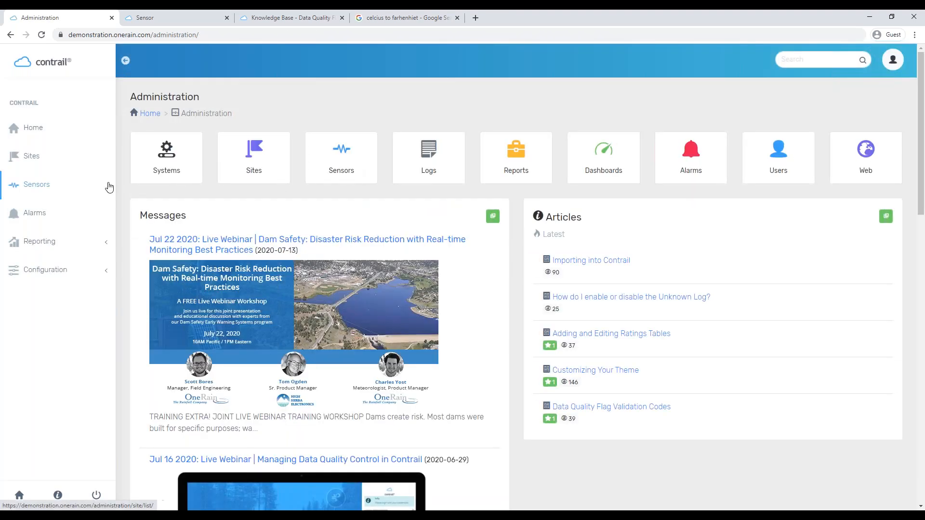
{"action": "left_click", "coordinate": [158, 167]}
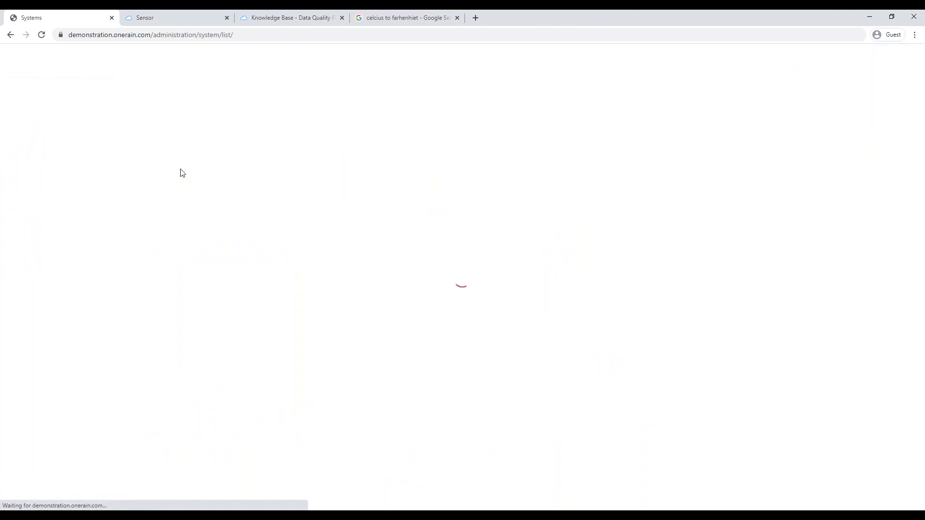
{"action": "left_click", "coordinate": [11, 35]}
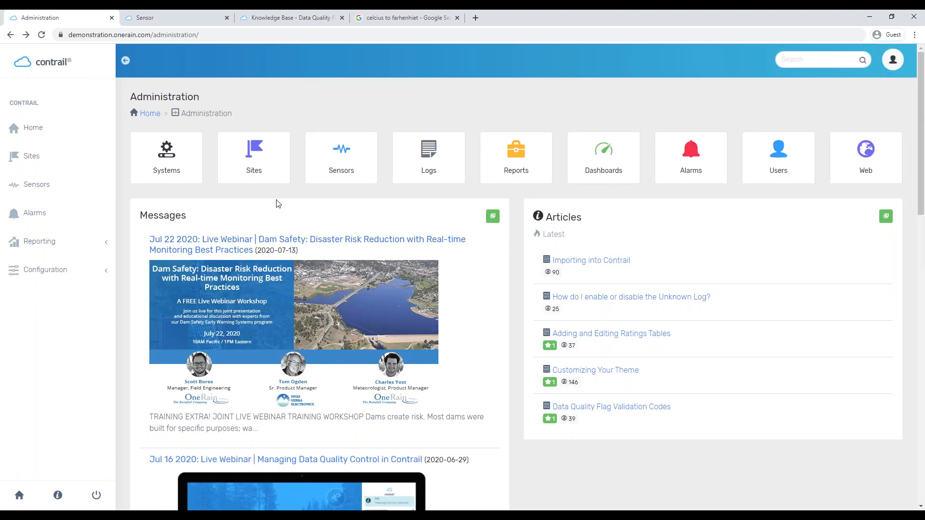
{"action": "left_click", "coordinate": [175, 151]}
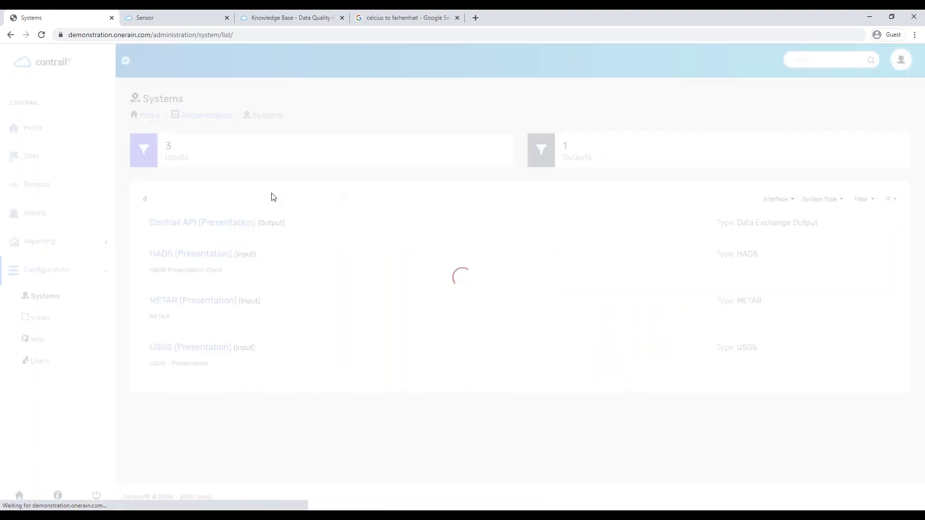
{"action": "left_click", "coordinate": [202, 254]}
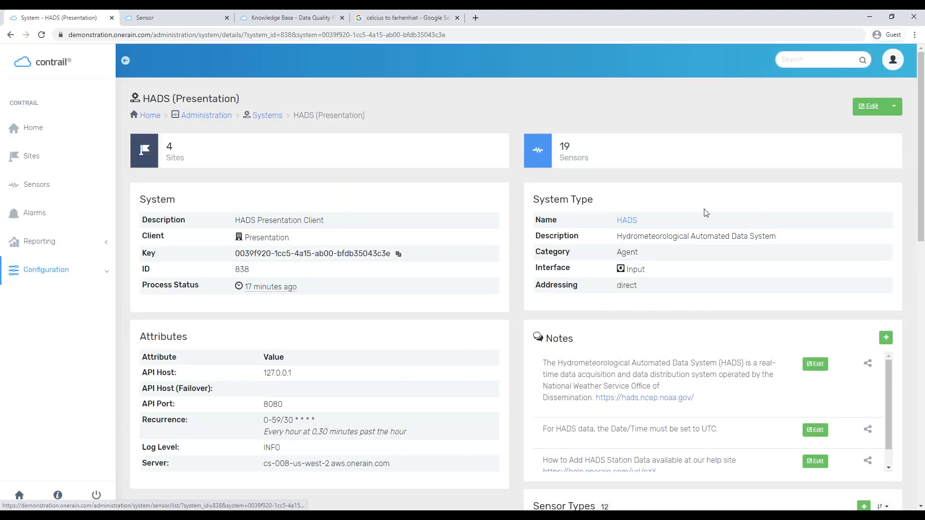
{"action": "left_click", "coordinate": [650, 147]}
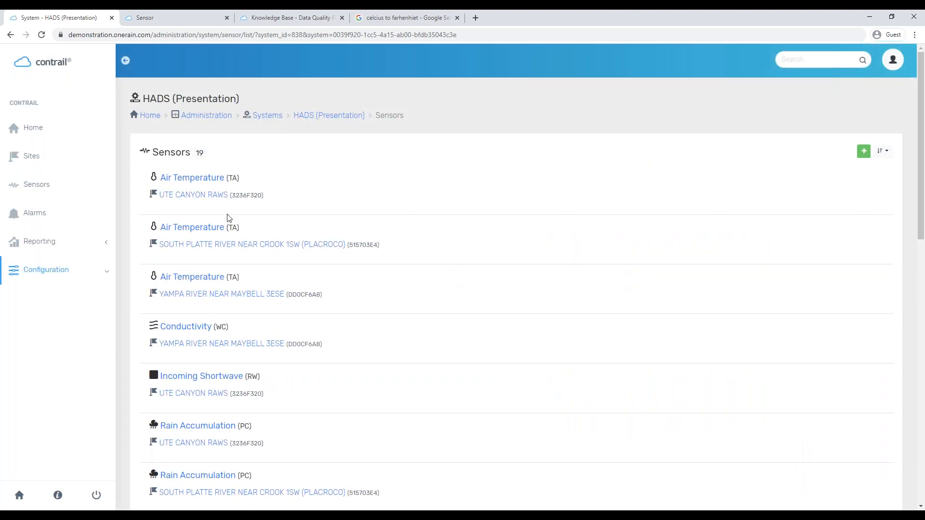
Open the Yampa River near Maybell 3ESE site from the HADS sensor list and bring up its Rain Accumulation sensor
{"action": "scroll", "coordinate": [244, 211], "scroll_direction": "down", "scroll_amount": 8}
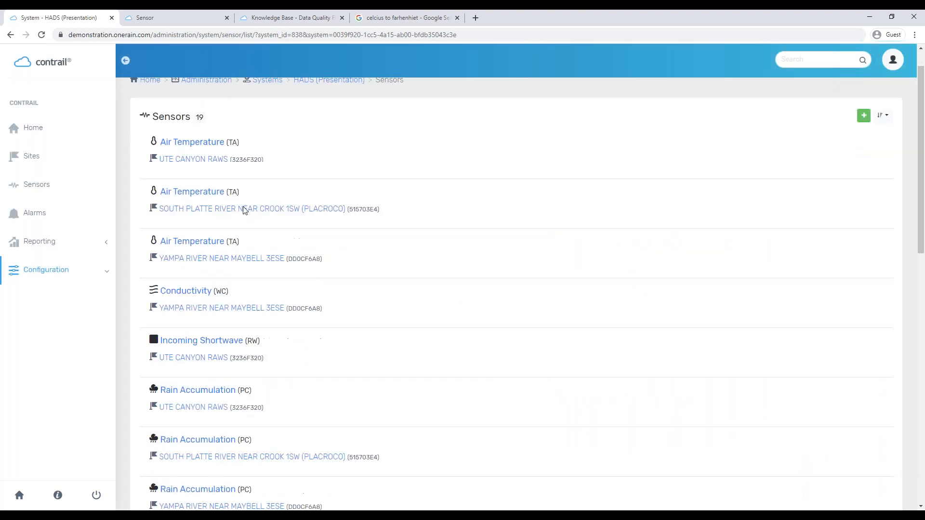
{"action": "scroll", "coordinate": [241, 213], "scroll_direction": "up", "scroll_amount": 1}
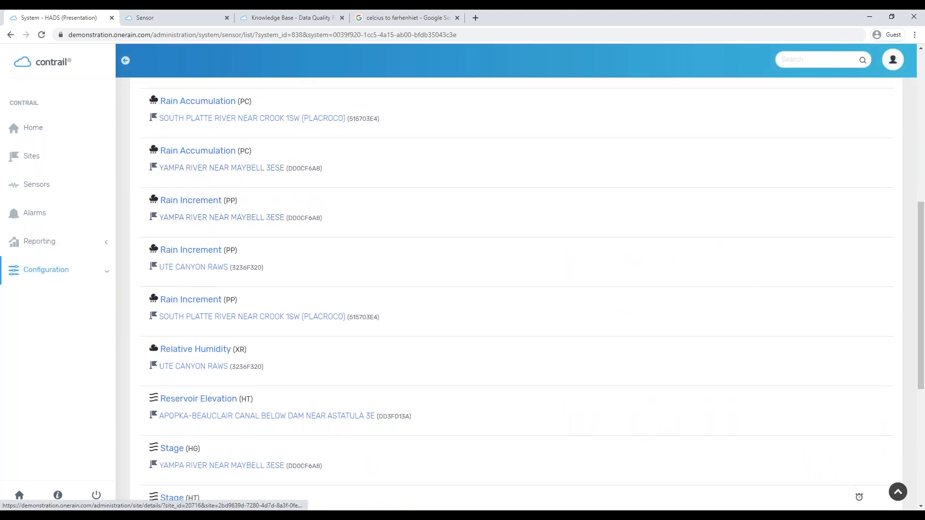
{"action": "left_click", "coordinate": [242, 209]}
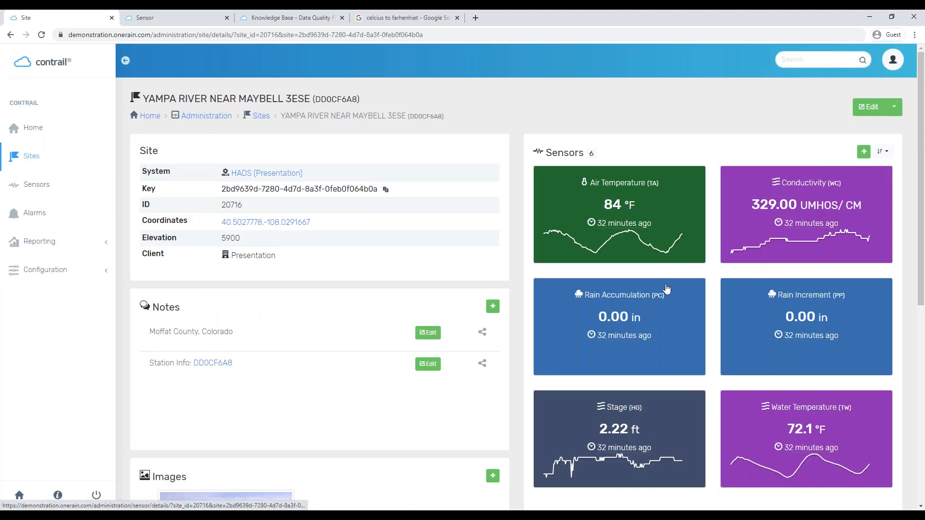
{"action": "left_click", "coordinate": [679, 306]}
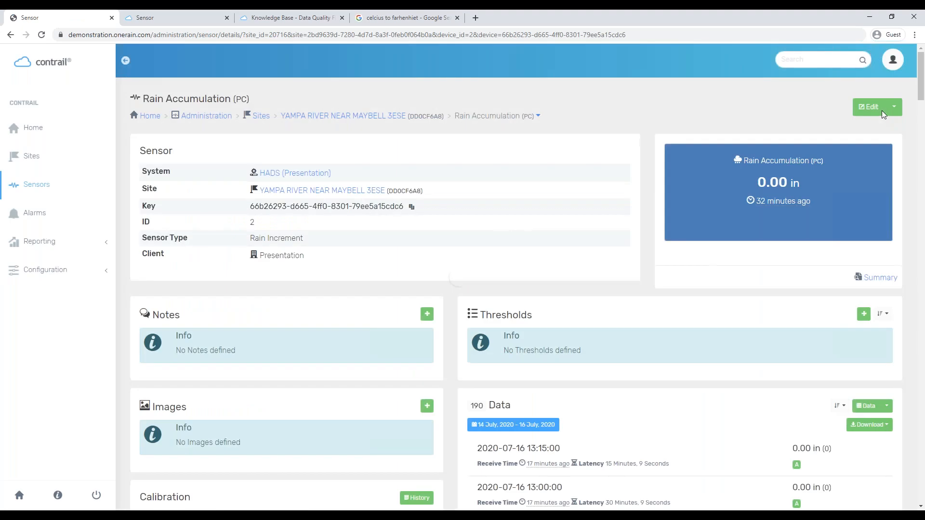
Check the edit options and data log choices of the Yampa River Rain Accumulation sensor
{"action": "left_click", "coordinate": [892, 109]}
{"action": "left_click", "coordinate": [893, 109]}
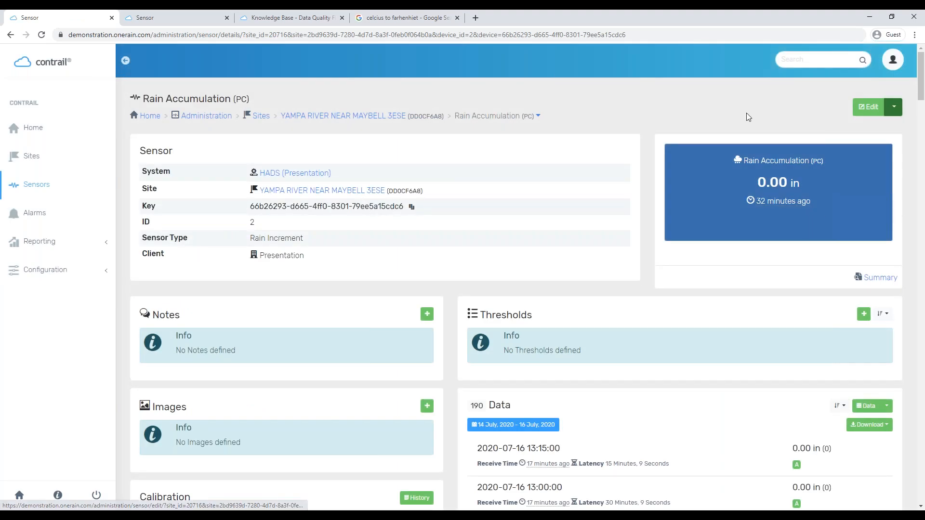
{"action": "scroll", "coordinate": [867, 337], "scroll_direction": "down", "scroll_amount": 1}
{"action": "left_click", "coordinate": [886, 358]}
{"action": "scroll", "coordinate": [875, 398], "scroll_direction": "down", "scroll_amount": 2}
{"action": "scroll", "coordinate": [874, 398], "scroll_direction": "down", "scroll_amount": 2}
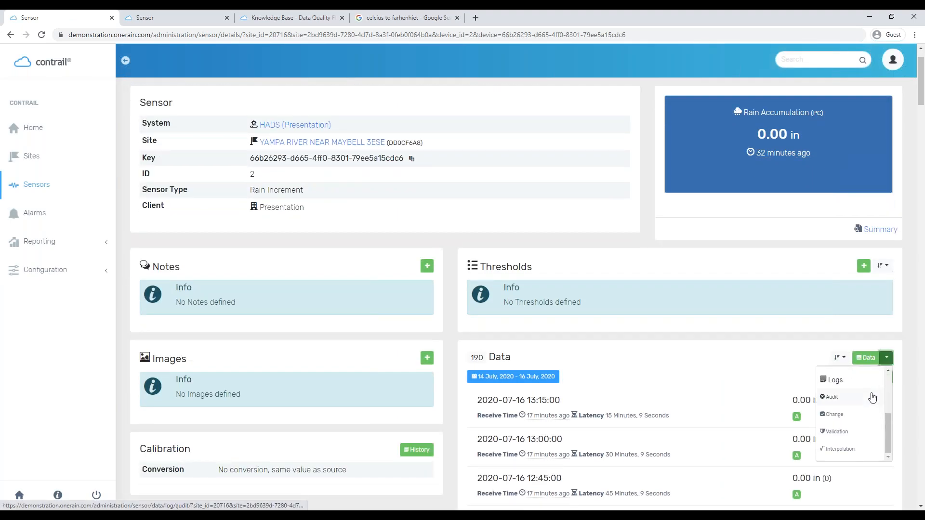
{"action": "left_click", "coordinate": [310, 184]}
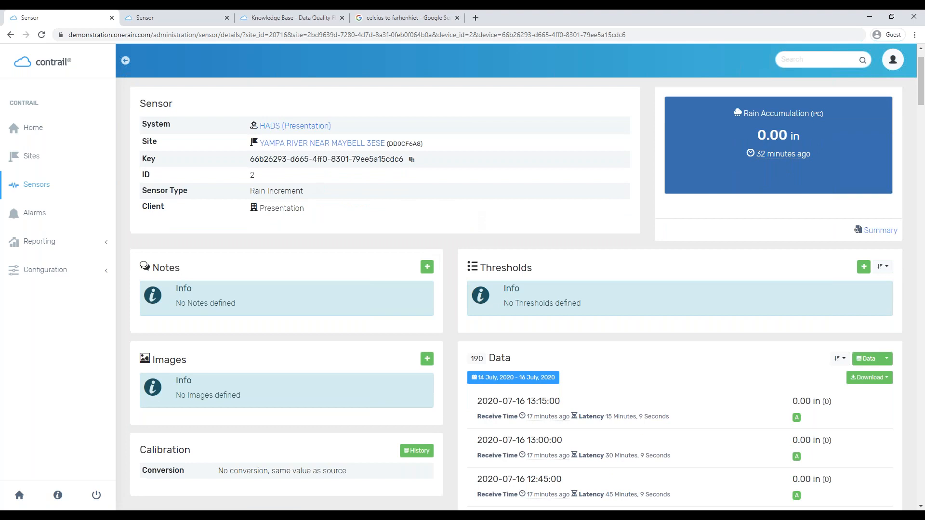
{"action": "scroll", "coordinate": [442, 234], "scroll_direction": "up", "scroll_amount": 1}
Return to the Grand Lake Outlet Water Temperature sensor's page and look over its calibration, readings and sensor details
{"action": "left_click", "coordinate": [218, 15]}
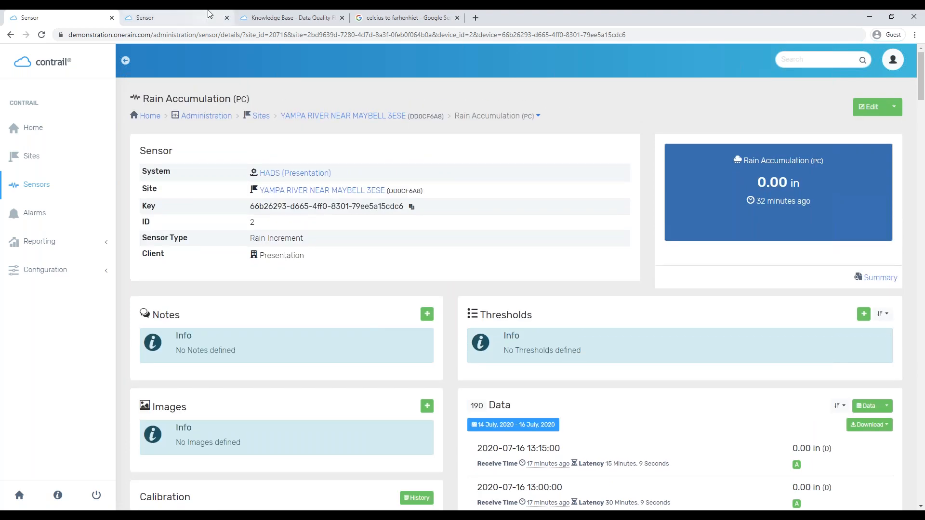
{"action": "left_click", "coordinate": [723, 248]}
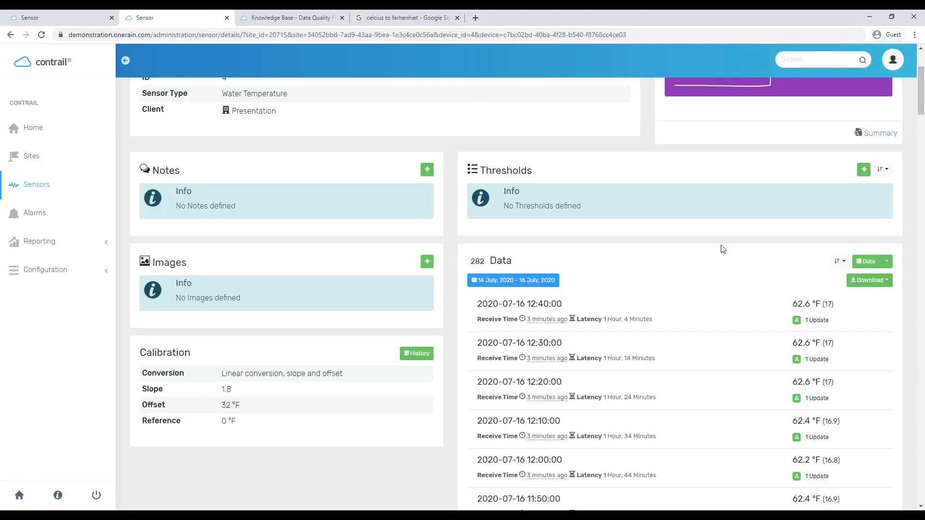
{"action": "scroll", "coordinate": [320, 217], "scroll_direction": "up", "scroll_amount": 3}
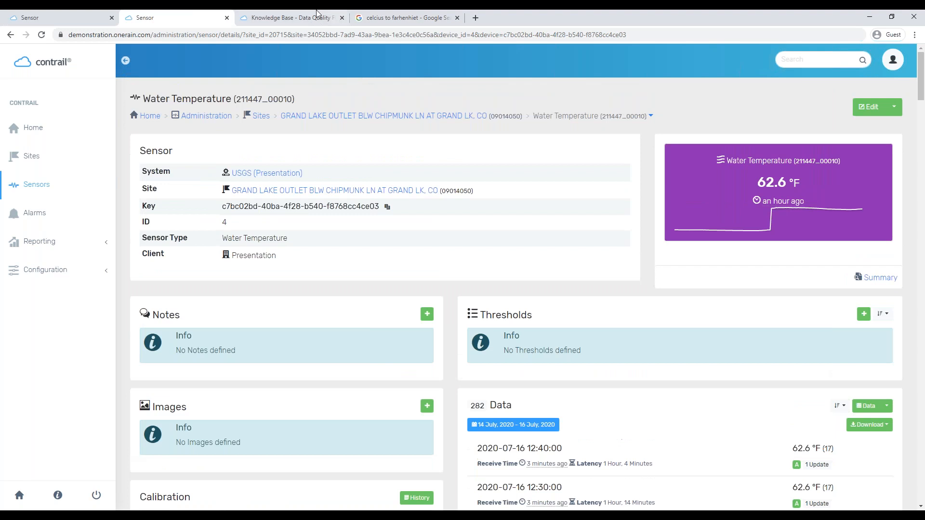
Revisit the Knowledge Base article and the Rain Accumulation page, ending on the Water Temperature sensor's readings and calibration
{"action": "left_click", "coordinate": [294, 17]}
{"action": "left_click", "coordinate": [54, 18]}
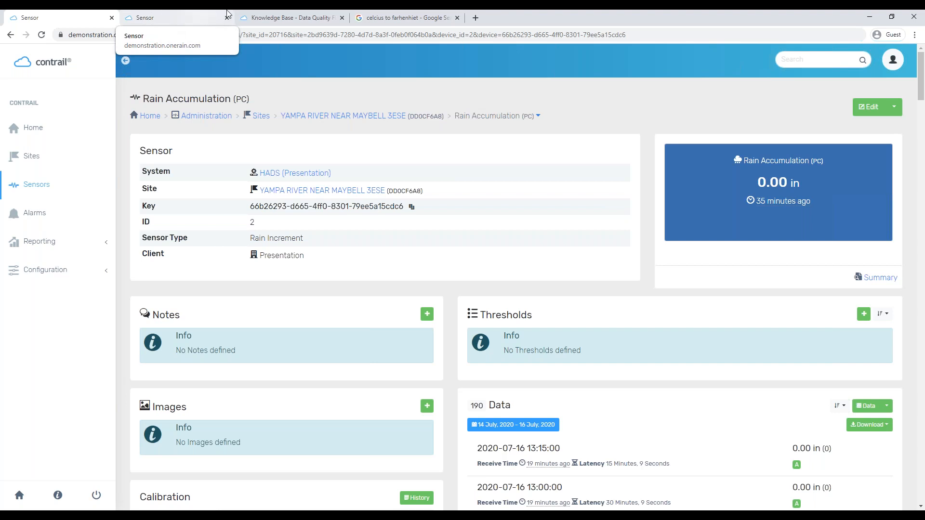
{"action": "key", "text": "ctrl+Tab"}
{"action": "key", "text": "ctrl+Tab"}
{"action": "left_click", "coordinate": [150, 15]}
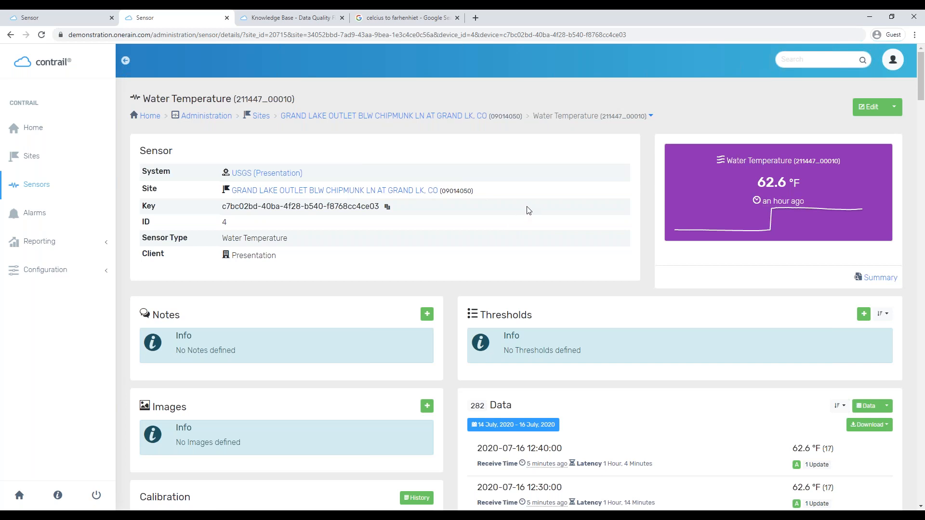
{"action": "scroll", "coordinate": [735, 447], "scroll_direction": "down", "scroll_amount": 2}
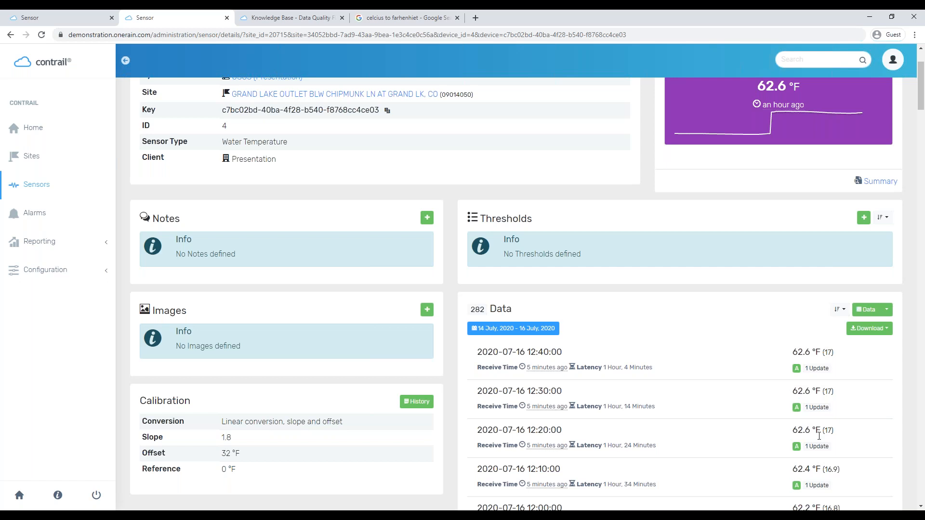
Open the audit log for the Grand Lake Outlet Water Temperature sensor's data
{"action": "scroll", "coordinate": [429, 417], "scroll_direction": "up", "scroll_amount": 2}
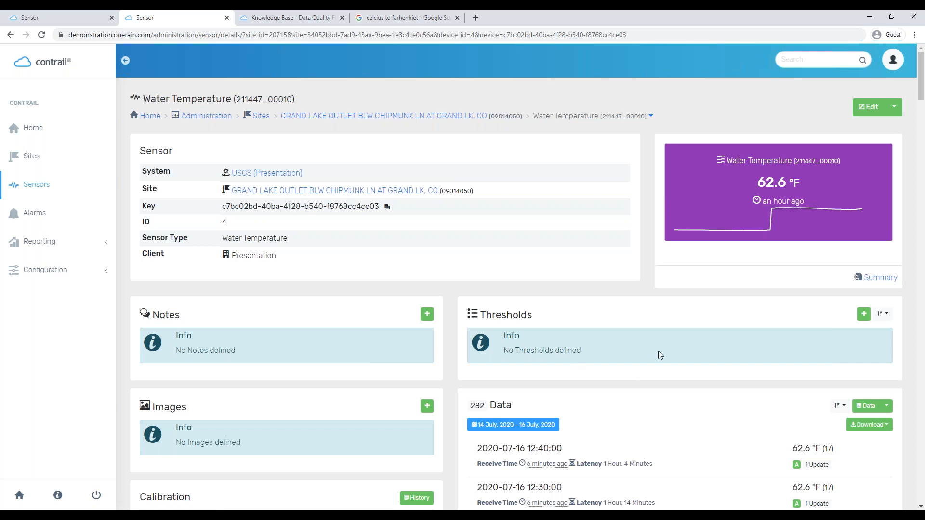
{"action": "left_click", "coordinate": [888, 407]}
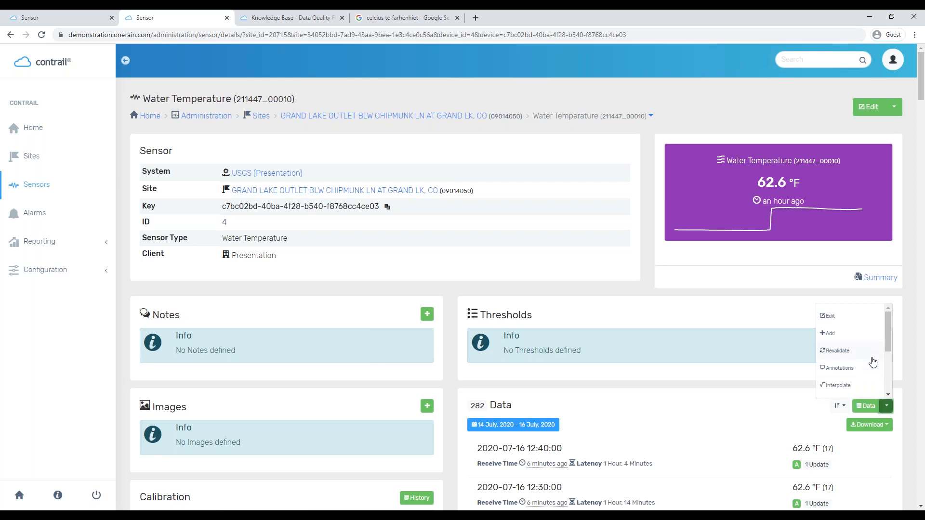
{"action": "scroll", "coordinate": [870, 359], "scroll_direction": "down", "scroll_amount": 2}
{"action": "scroll", "coordinate": [855, 362], "scroll_direction": "down", "scroll_amount": 2}
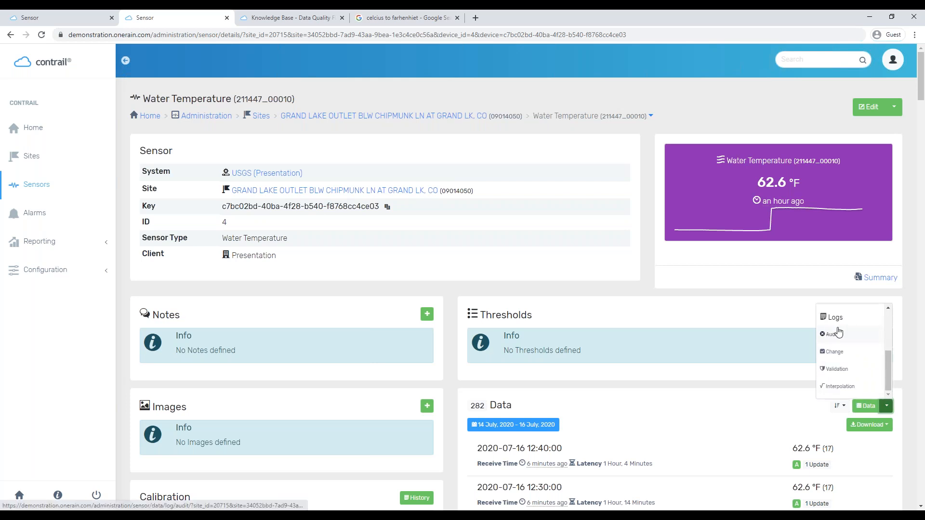
{"action": "scroll", "coordinate": [857, 365], "scroll_direction": "down", "scroll_amount": 1}
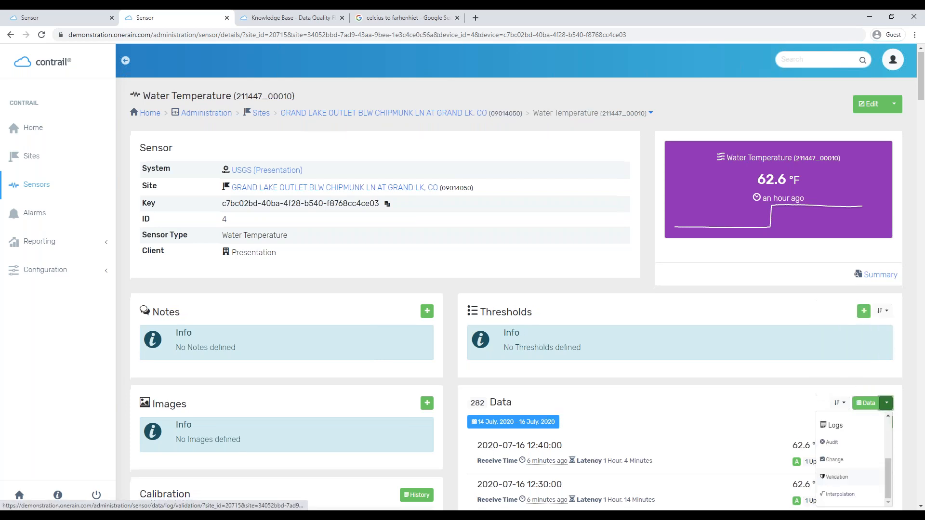
{"action": "scroll", "coordinate": [859, 411], "scroll_direction": "down", "scroll_amount": 1}
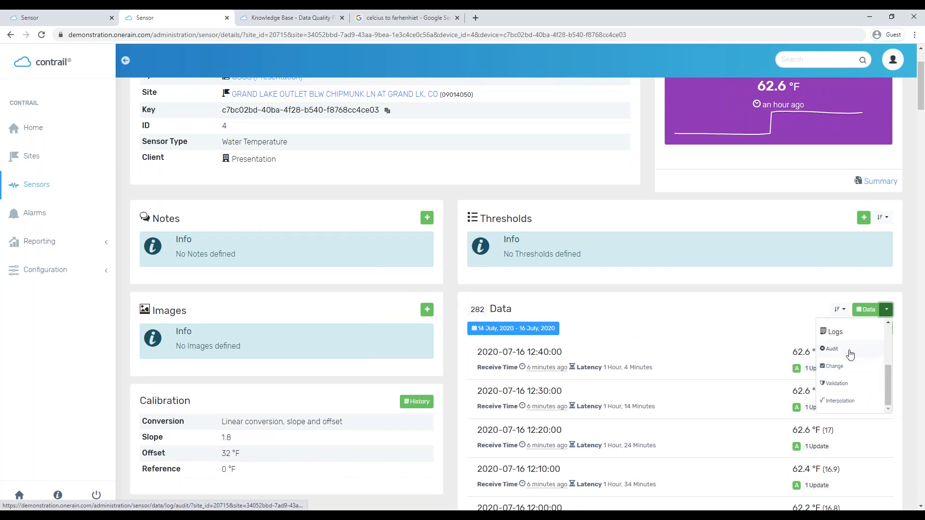
{"action": "left_click", "coordinate": [850, 354]}
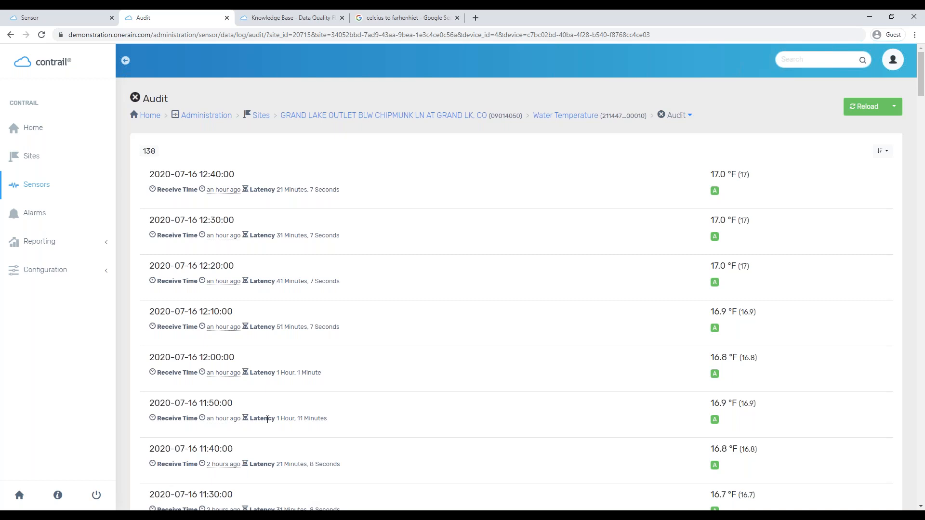
{"action": "scroll", "coordinate": [438, 464], "scroll_direction": "down", "scroll_amount": 2}
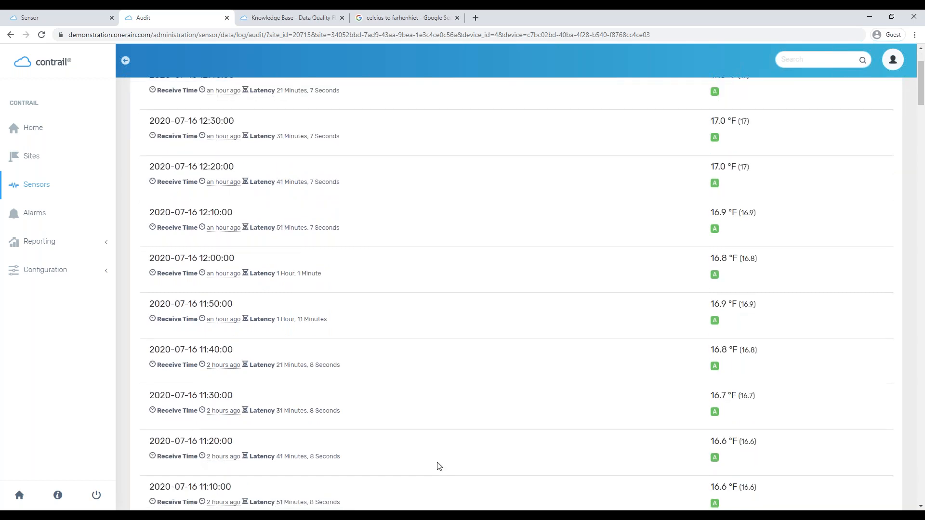
{"action": "scroll", "coordinate": [436, 465], "scroll_direction": "down", "scroll_amount": 8}
{"action": "scroll", "coordinate": [429, 467], "scroll_direction": "up", "scroll_amount": 5}
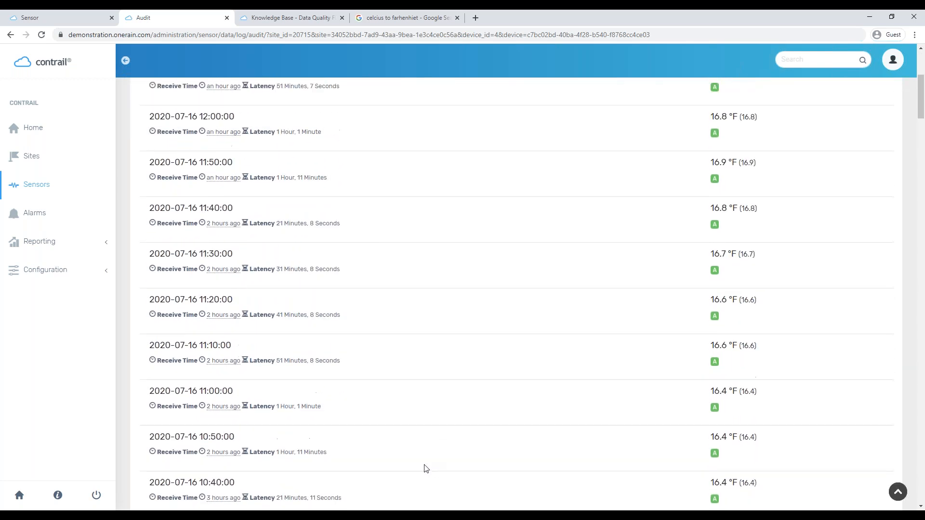
{"action": "scroll", "coordinate": [426, 469], "scroll_direction": "up", "scroll_amount": 5}
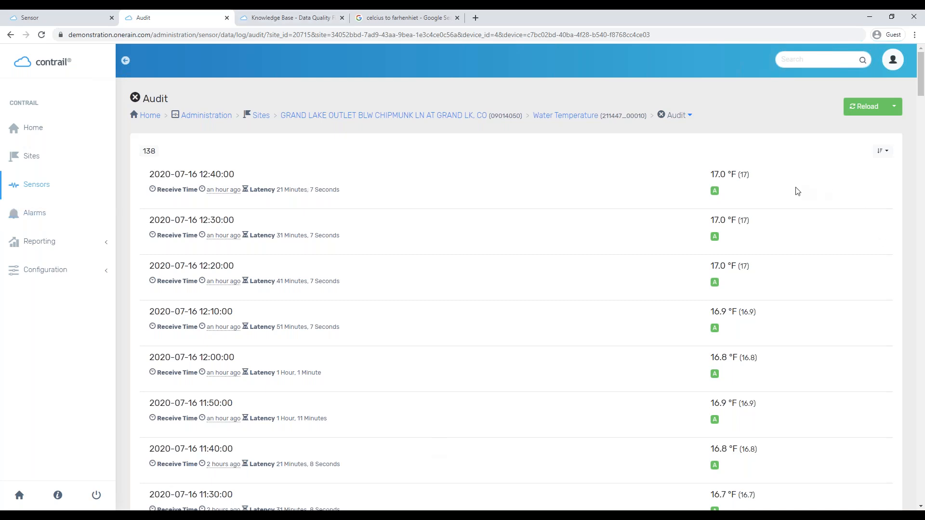
{"action": "double_click", "coordinate": [718, 174]}
{"action": "left_click", "coordinate": [594, 120]}
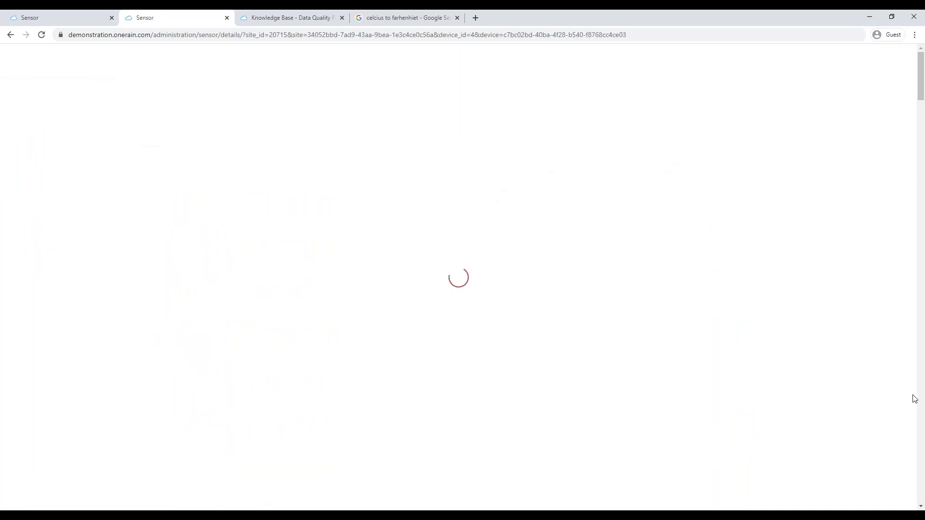
Check the Change log for the Water Temperature sensor's data and return to the sensor page
{"action": "scroll", "coordinate": [890, 301], "scroll_direction": "down", "scroll_amount": 3}
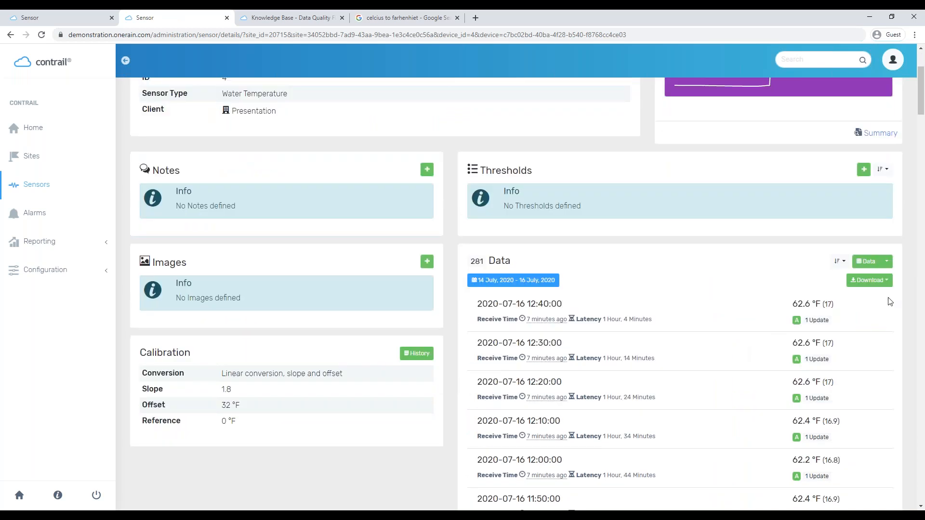
{"action": "left_click", "coordinate": [887, 261]}
{"action": "scroll", "coordinate": [873, 308], "scroll_direction": "down", "scroll_amount": 1}
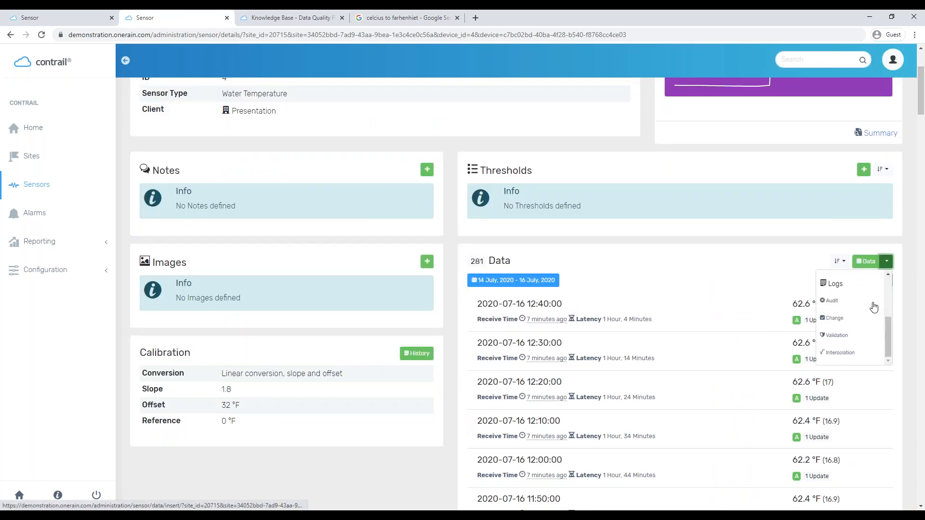
{"action": "left_click", "coordinate": [870, 324]}
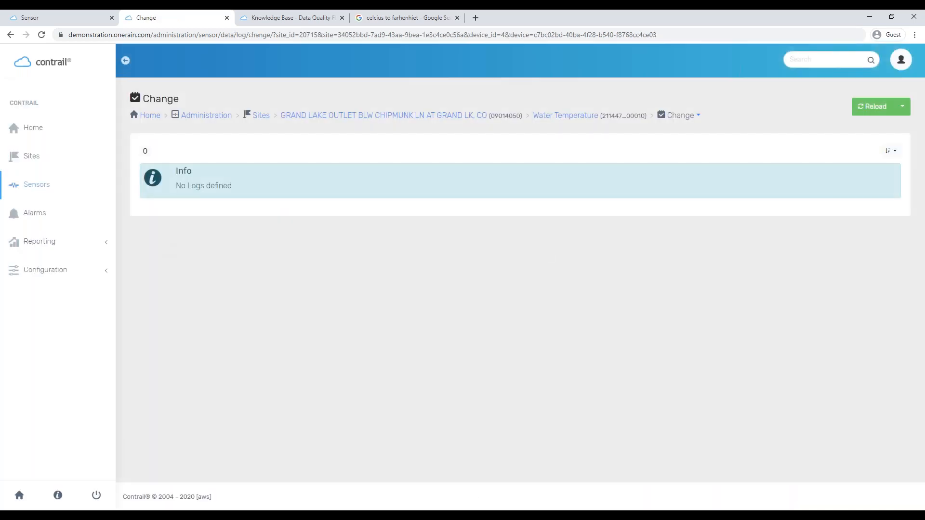
{"action": "left_click", "coordinate": [14, 37]}
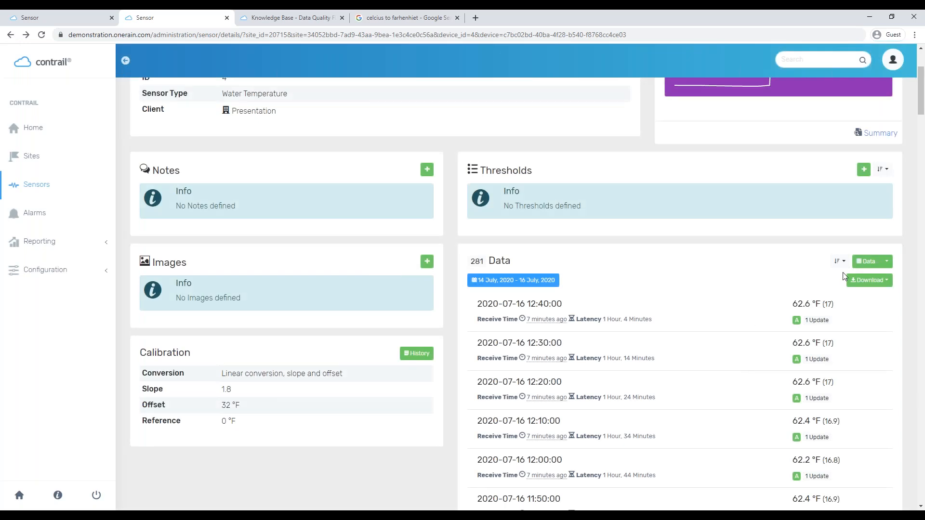
{"action": "left_click", "coordinate": [874, 267]}
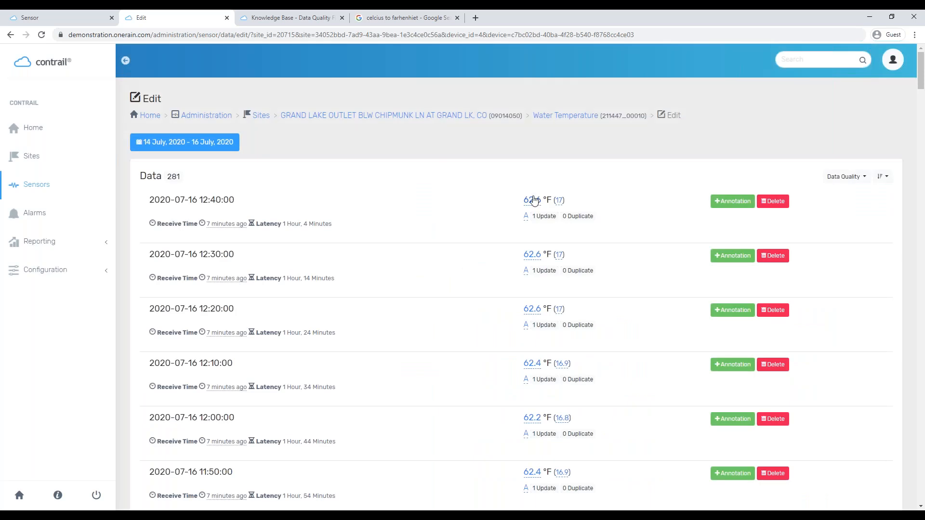
{"action": "left_click", "coordinate": [534, 202]}
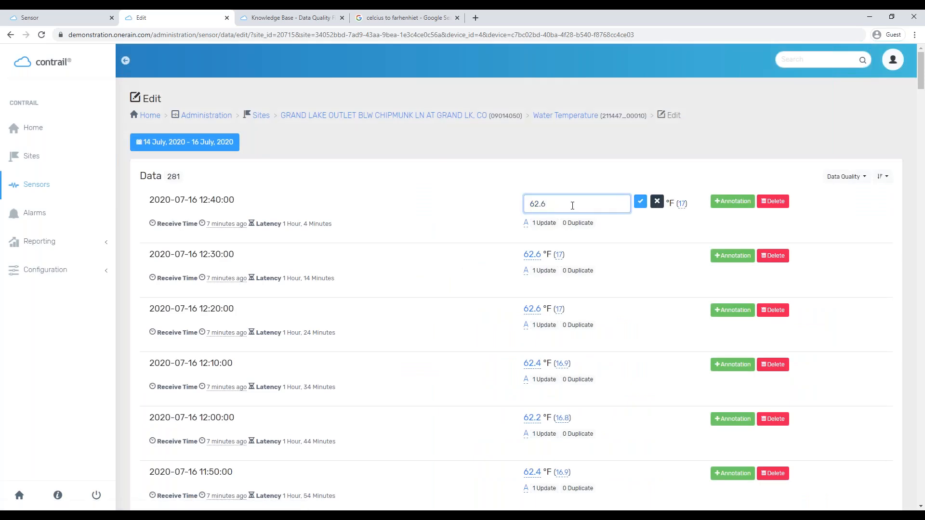
{"action": "left_click", "coordinate": [641, 201]}
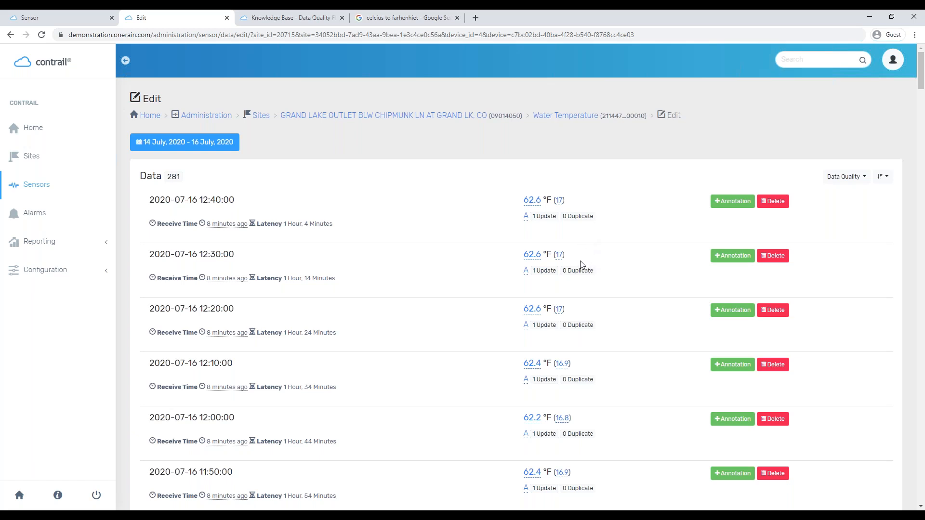
{"action": "left_click", "coordinate": [525, 216]}
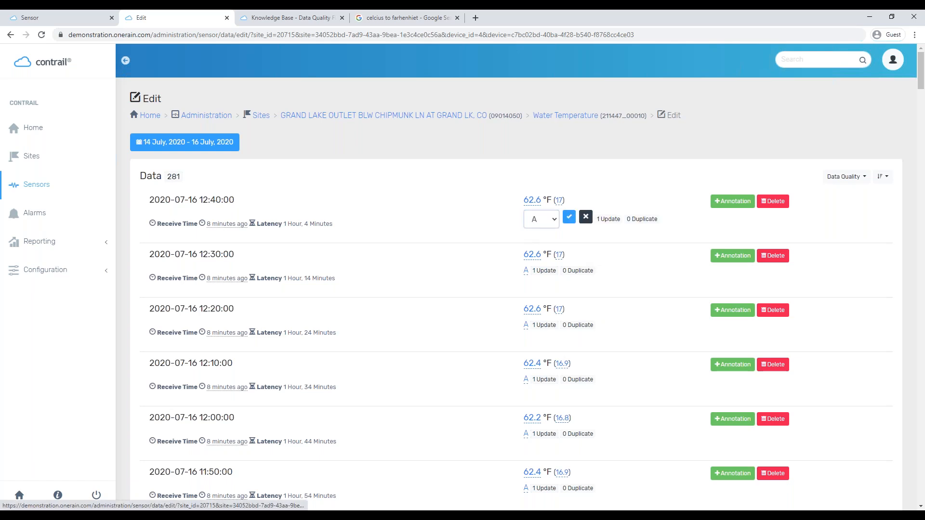
{"action": "left_click", "coordinate": [557, 220]}
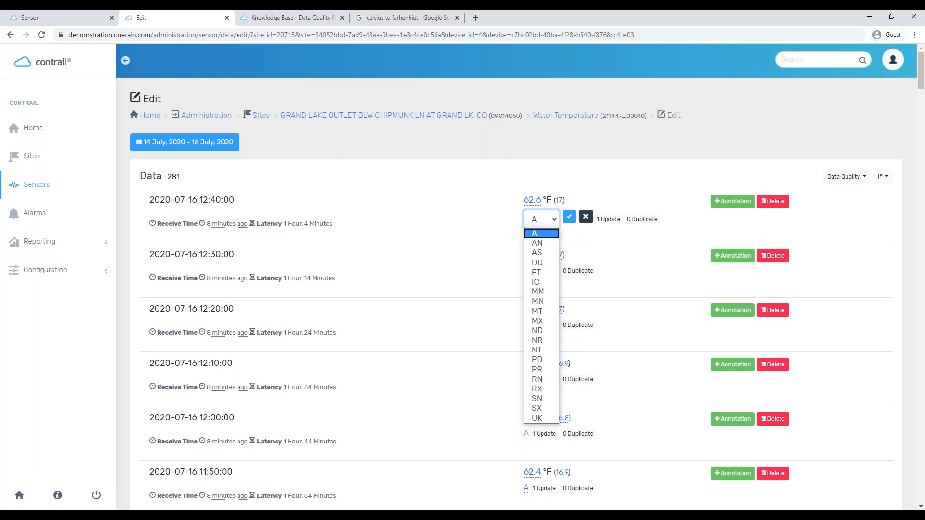
{"action": "left_click", "coordinate": [537, 243]}
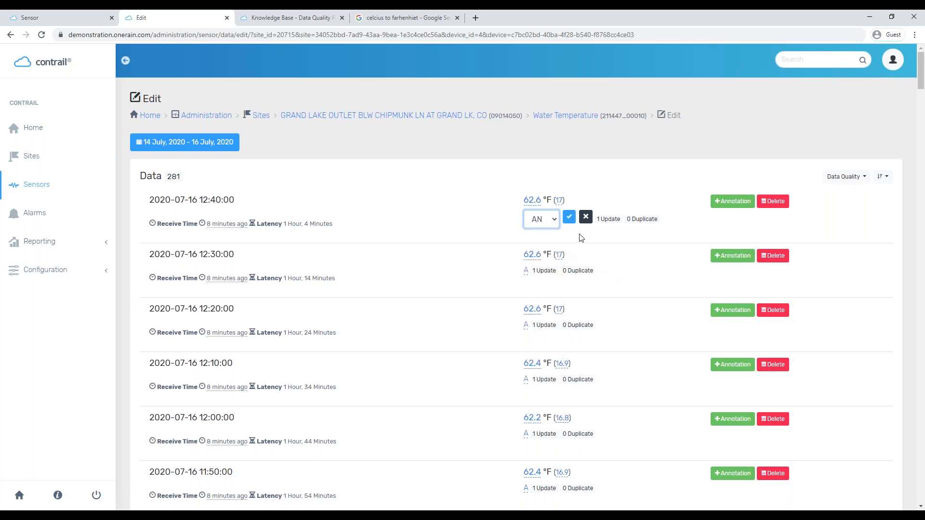
{"action": "left_click", "coordinate": [586, 218]}
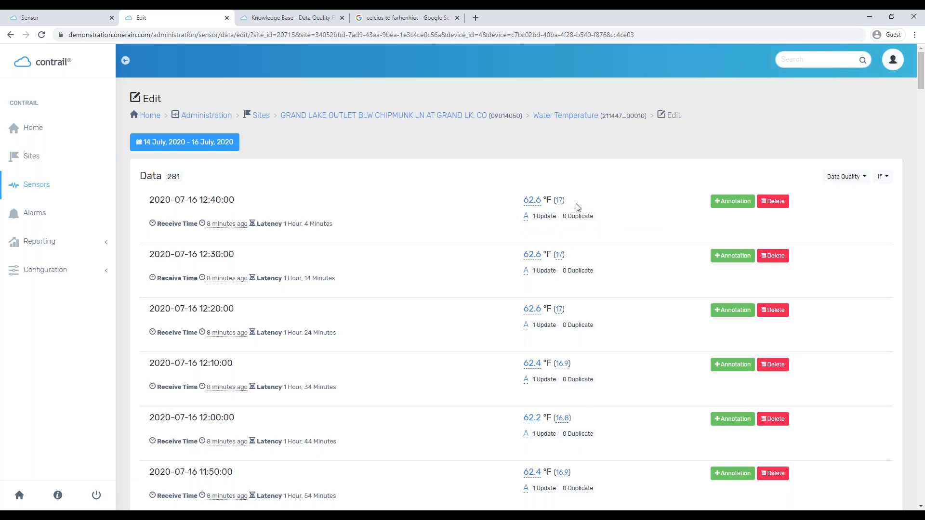
{"action": "left_click_drag", "start_coordinate": [536, 214], "coordinate": [609, 228]}
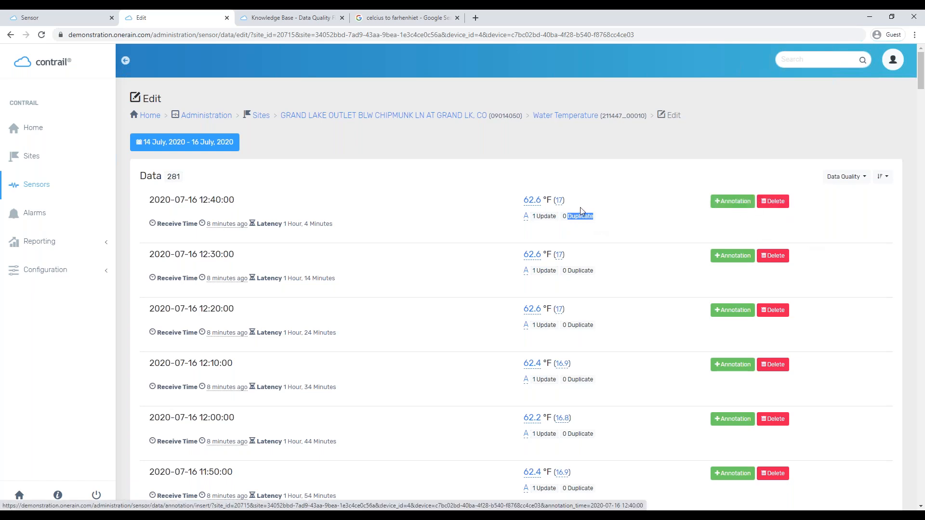
Check the Validation log for the Water Temperature sensor's data and return to the sensor page
{"action": "left_click", "coordinate": [11, 35]}
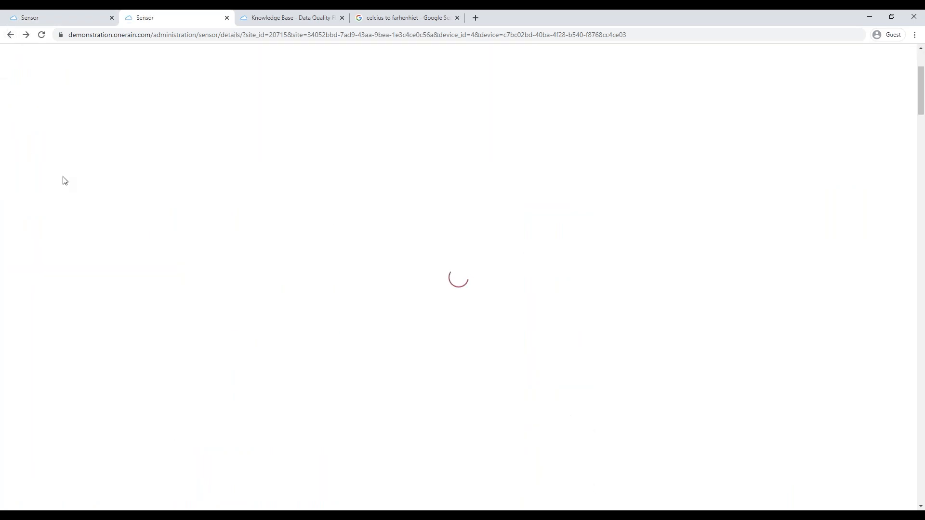
{"action": "left_click", "coordinate": [889, 282]}
{"action": "left_click", "coordinate": [887, 268]}
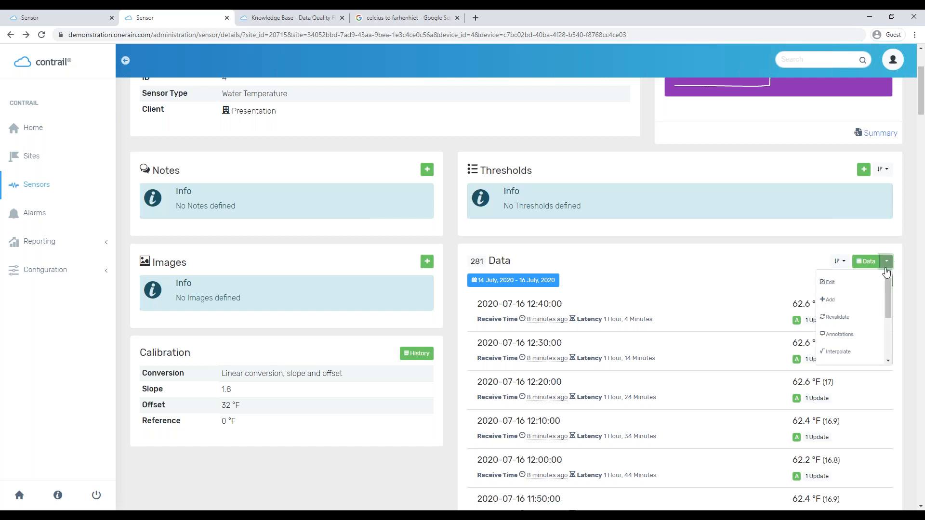
{"action": "scroll", "coordinate": [880, 331], "scroll_direction": "down", "scroll_amount": 3}
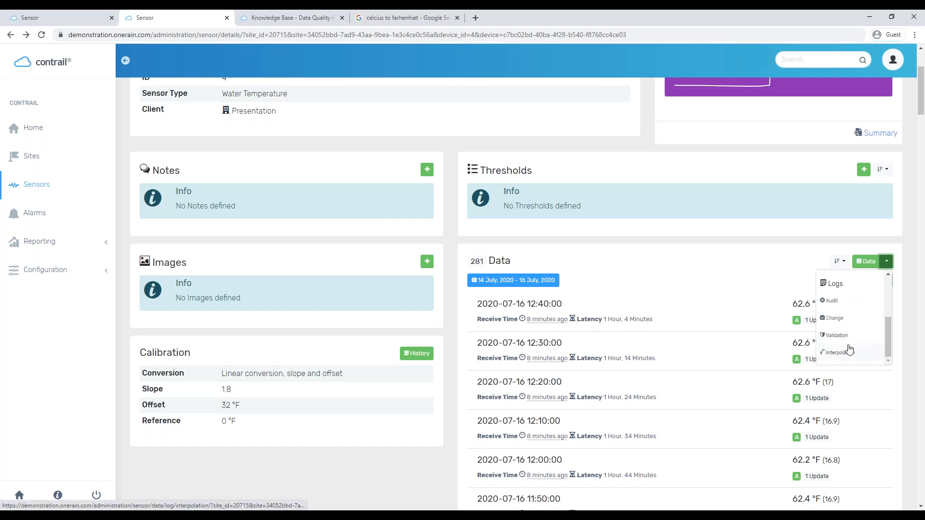
{"action": "left_click", "coordinate": [847, 335]}
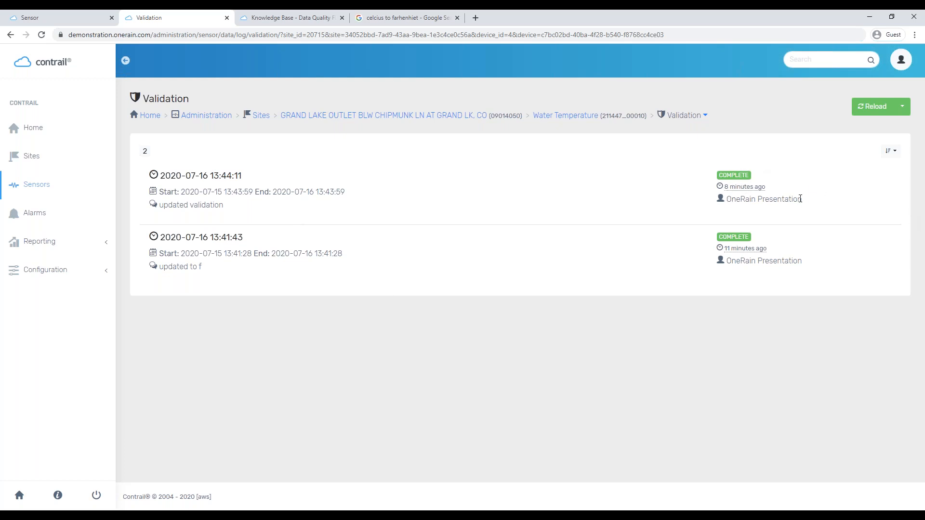
{"action": "left_click", "coordinate": [10, 34]}
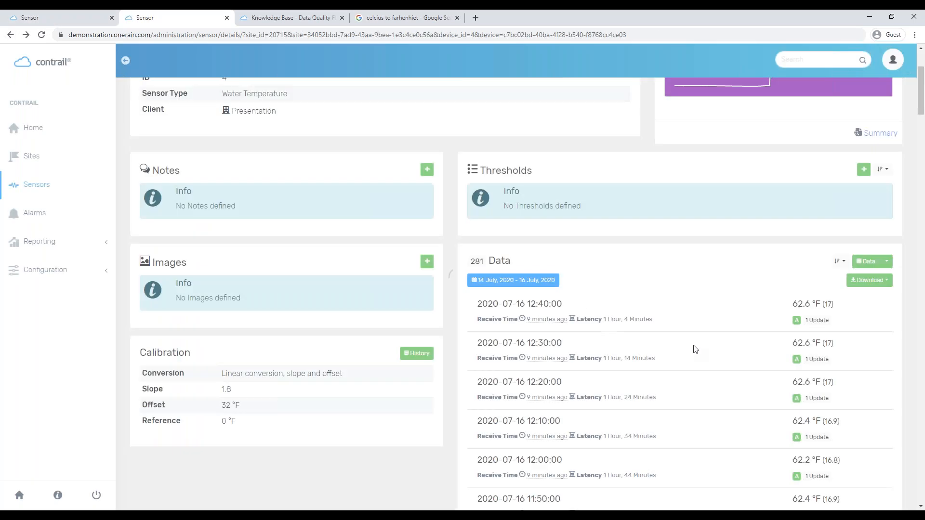
Skim the sensor's readings and open the system-wide Audit log from the reporting logs
{"action": "scroll", "coordinate": [694, 348], "scroll_direction": "down", "scroll_amount": 14}
{"action": "scroll", "coordinate": [687, 351], "scroll_direction": "up", "scroll_amount": 15}
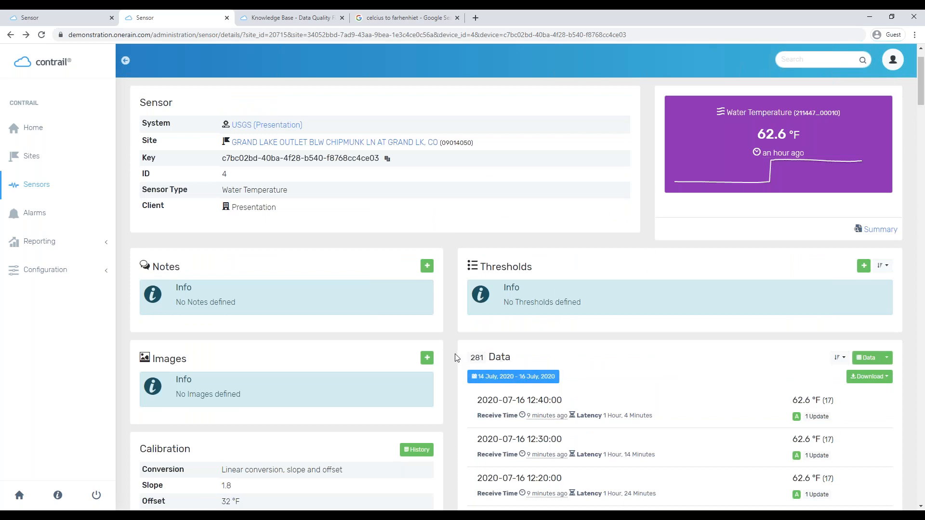
{"action": "left_click", "coordinate": [96, 243]}
{"action": "left_click", "coordinate": [91, 274]}
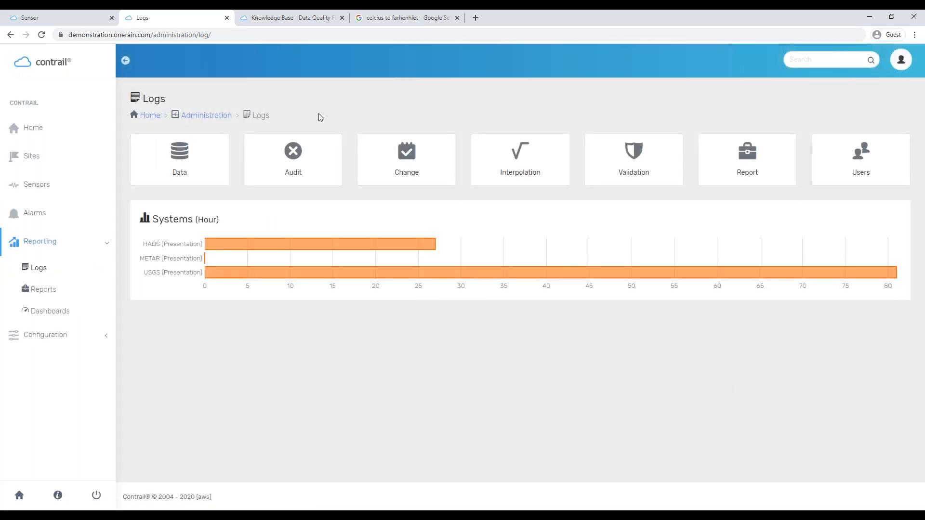
{"action": "left_click", "coordinate": [302, 158]}
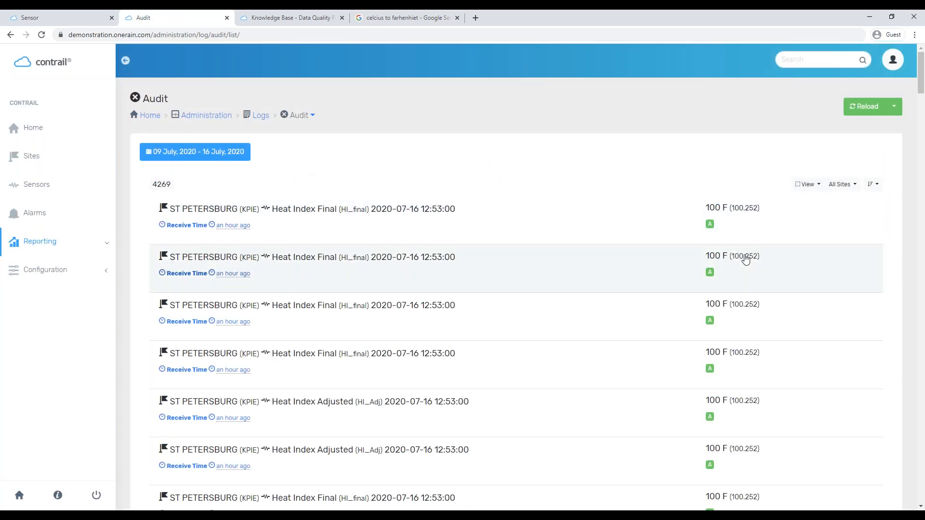
Browse the audit entries across all sites and bring up the list of other system-wide log types
{"action": "scroll", "coordinate": [359, 239], "scroll_direction": "down", "scroll_amount": 15}
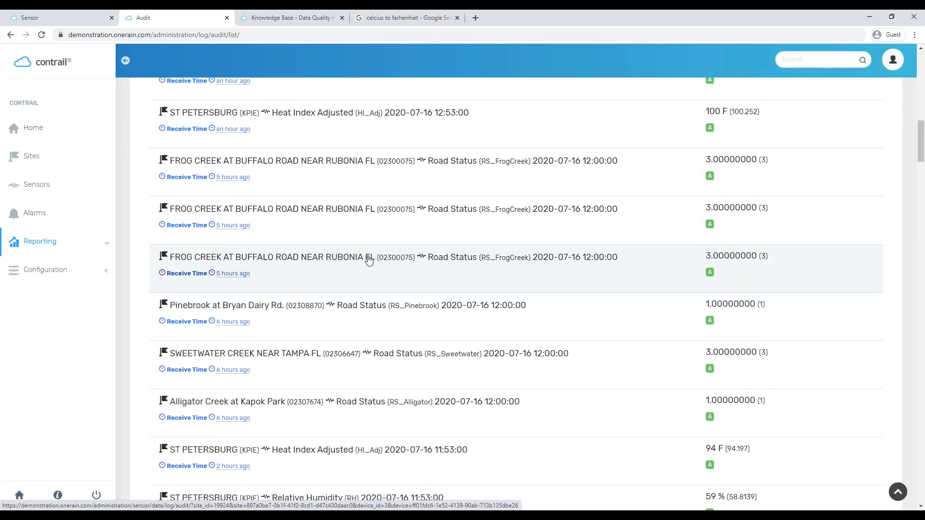
{"action": "scroll", "coordinate": [442, 293], "scroll_direction": "up", "scroll_amount": 15}
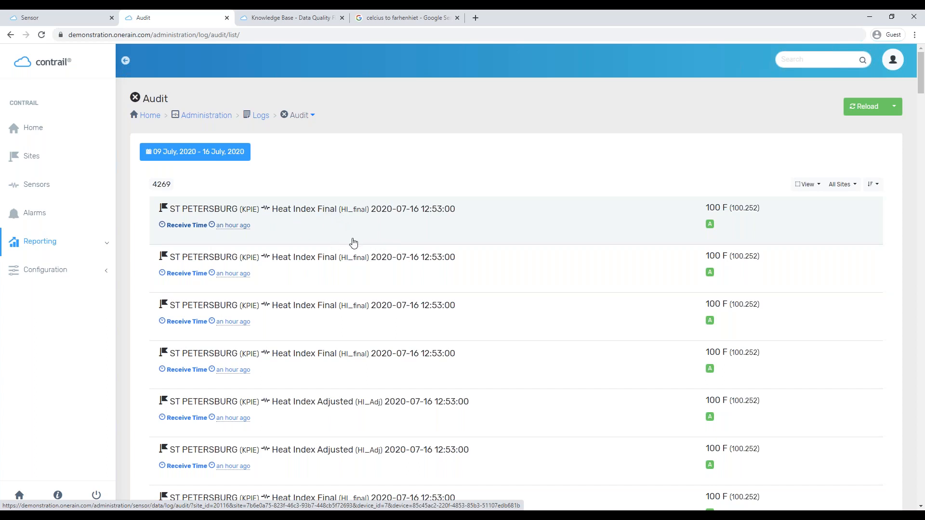
{"action": "scroll", "coordinate": [353, 243], "scroll_direction": "down", "scroll_amount": 5}
{"action": "scroll", "coordinate": [376, 357], "scroll_direction": "up", "scroll_amount": 3}
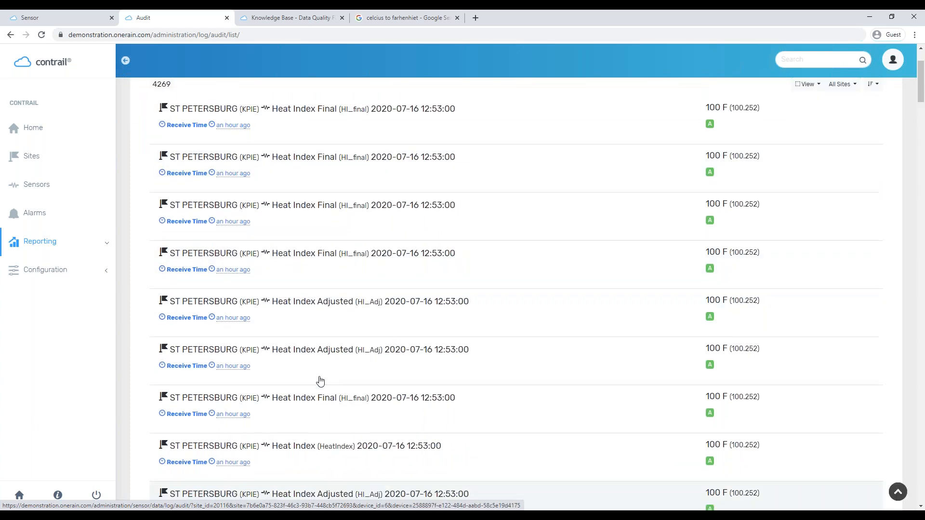
{"action": "scroll", "coordinate": [321, 381], "scroll_direction": "up", "scroll_amount": 2}
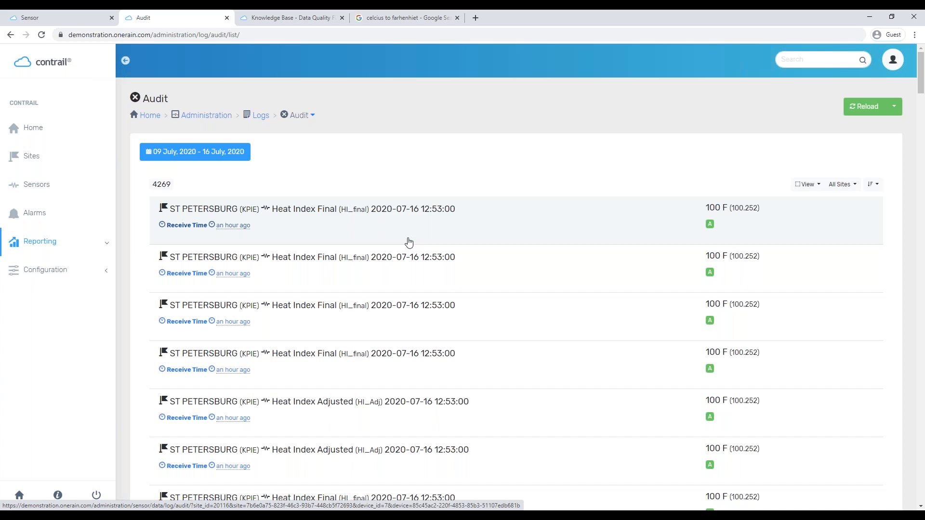
{"action": "left_click", "coordinate": [300, 115]}
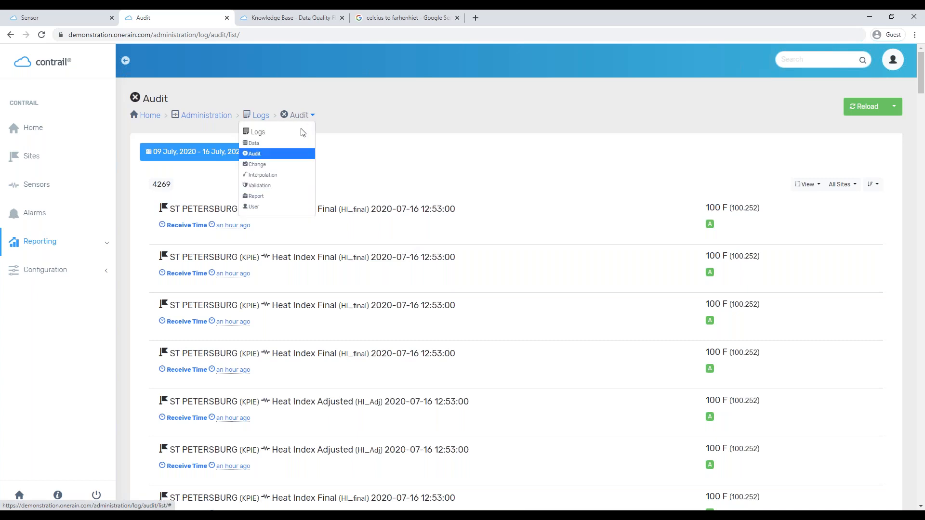
Check the system-wide Change log, filtering it by system to USGS (Presentation)
{"action": "left_click", "coordinate": [283, 164]}
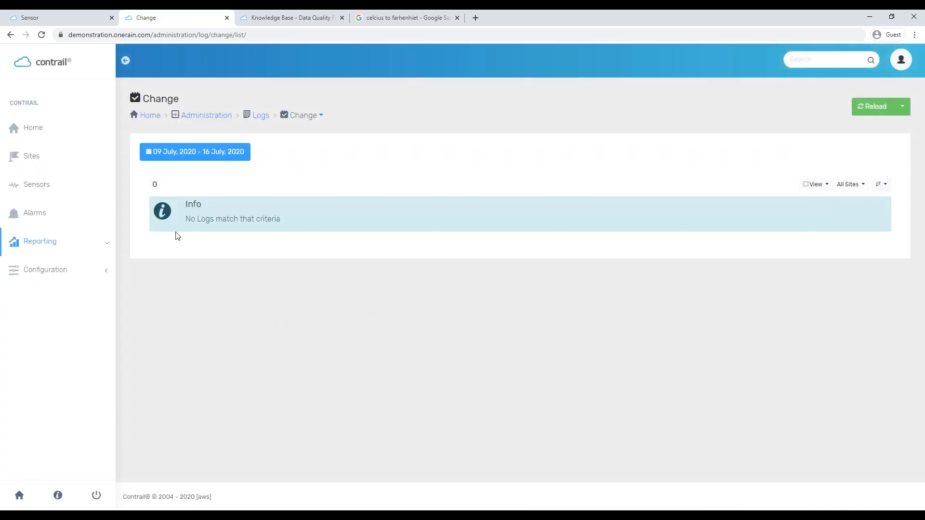
{"action": "left_click", "coordinate": [817, 184]}
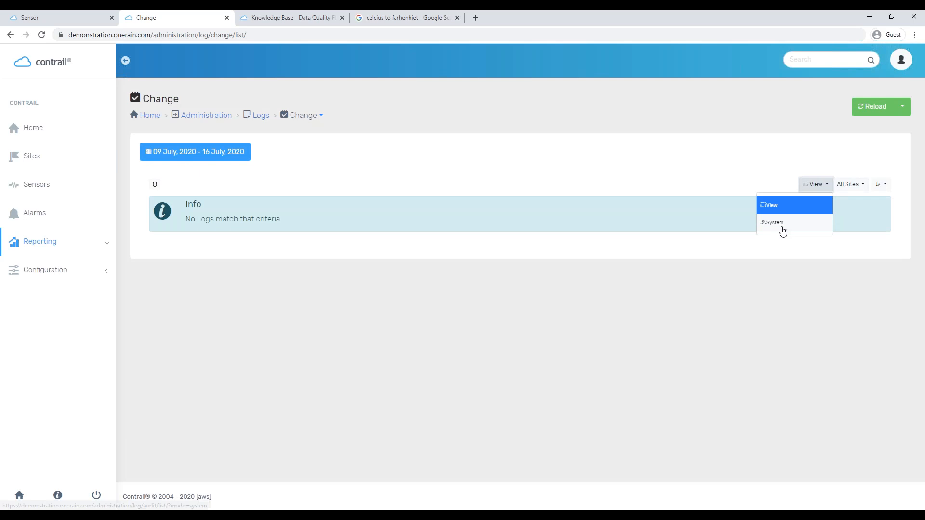
{"action": "left_click", "coordinate": [802, 223]}
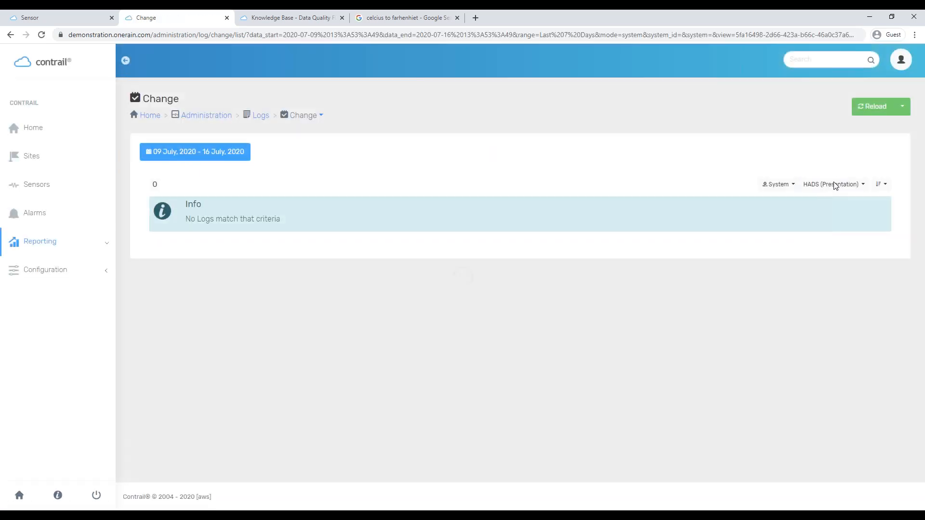
{"action": "left_click", "coordinate": [833, 184]}
{"action": "left_click", "coordinate": [823, 237]}
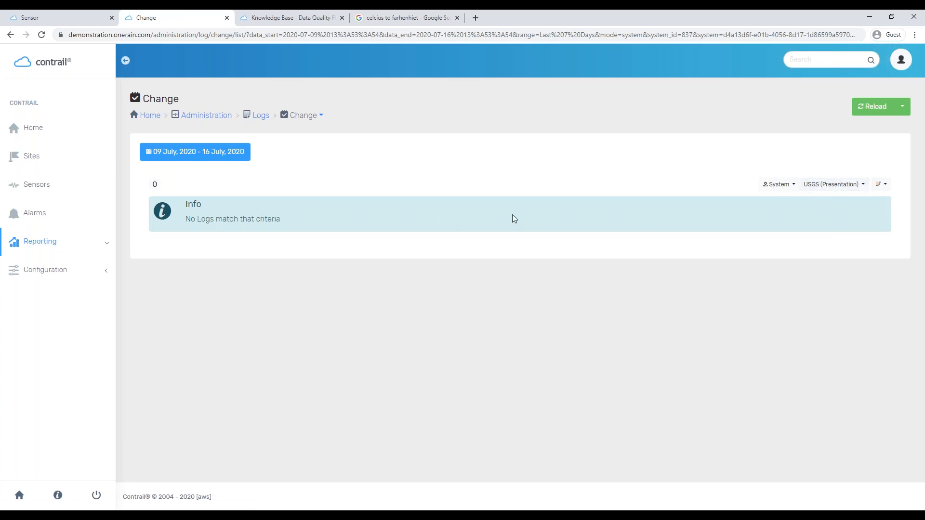
Switch to the system-wide Validation log and look through its view, system and site filter options
{"action": "left_click", "coordinate": [318, 117]}
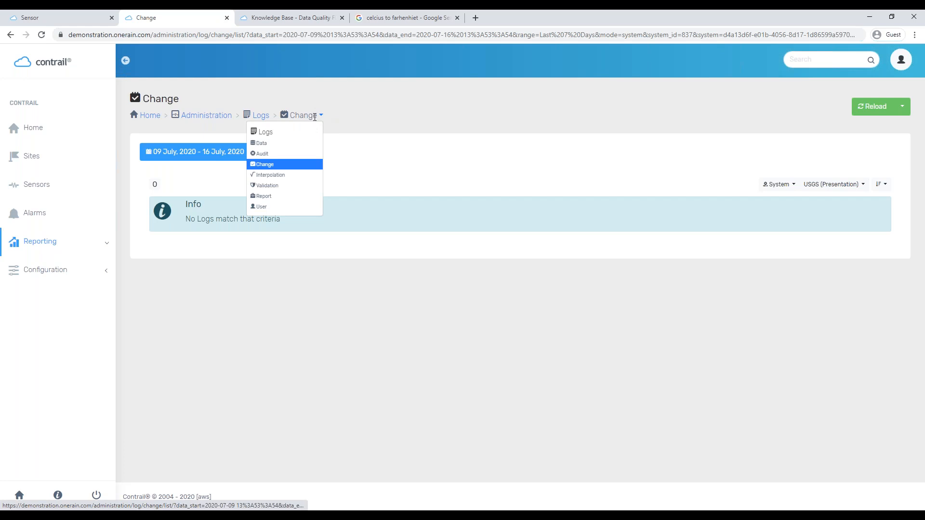
{"action": "left_click", "coordinate": [292, 186]}
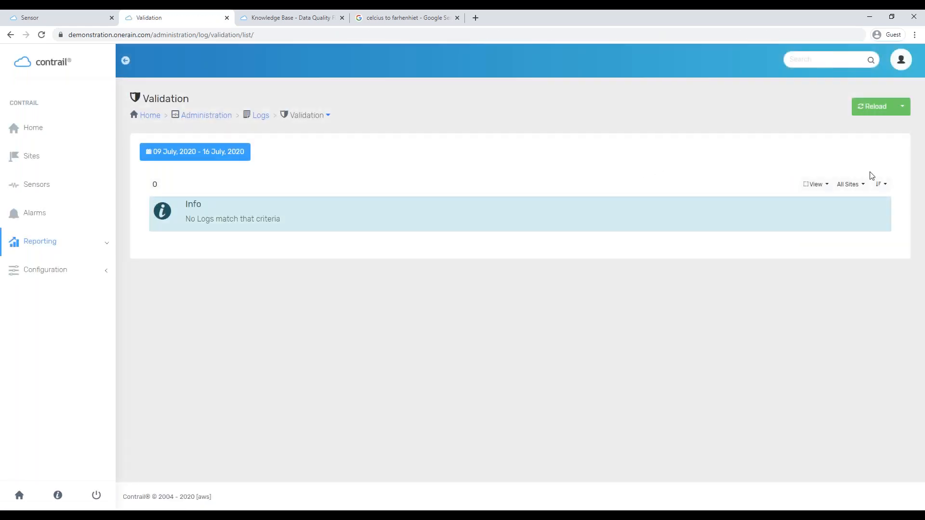
{"action": "left_click", "coordinate": [815, 184]}
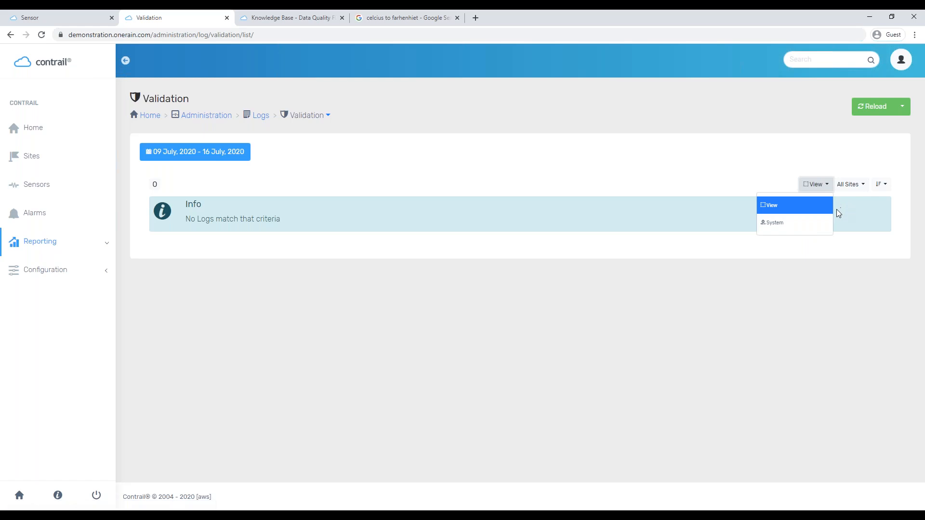
{"action": "left_click", "coordinate": [850, 184]}
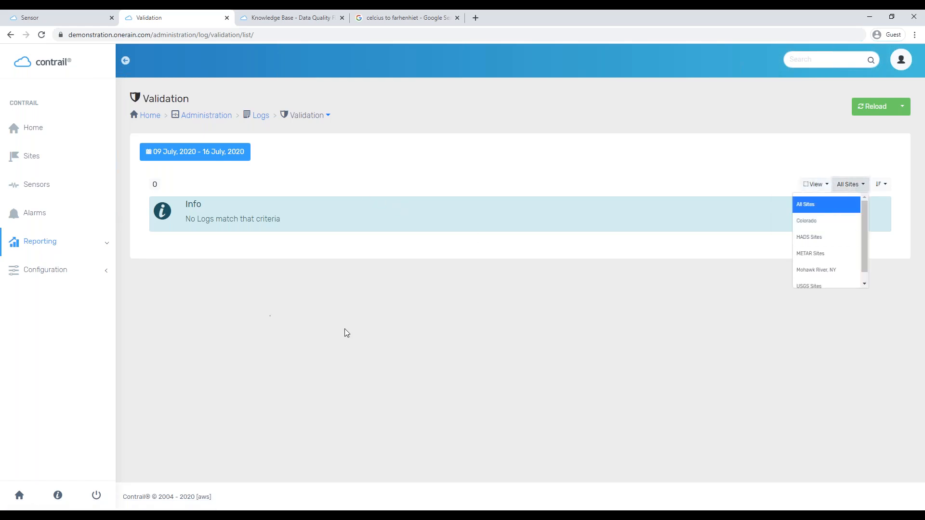
Open the reports list, search for "validation", and view the options of the Sensor Validation - By View report
{"action": "left_click", "coordinate": [89, 247]}
{"action": "right_click", "coordinate": [47, 269]}
{"action": "left_click", "coordinate": [459, 372]}
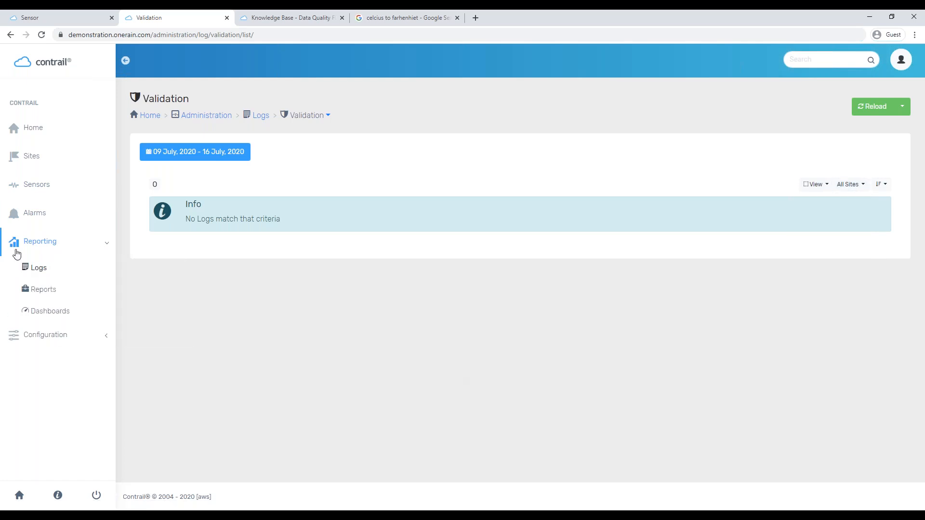
{"action": "left_click", "coordinate": [80, 288]}
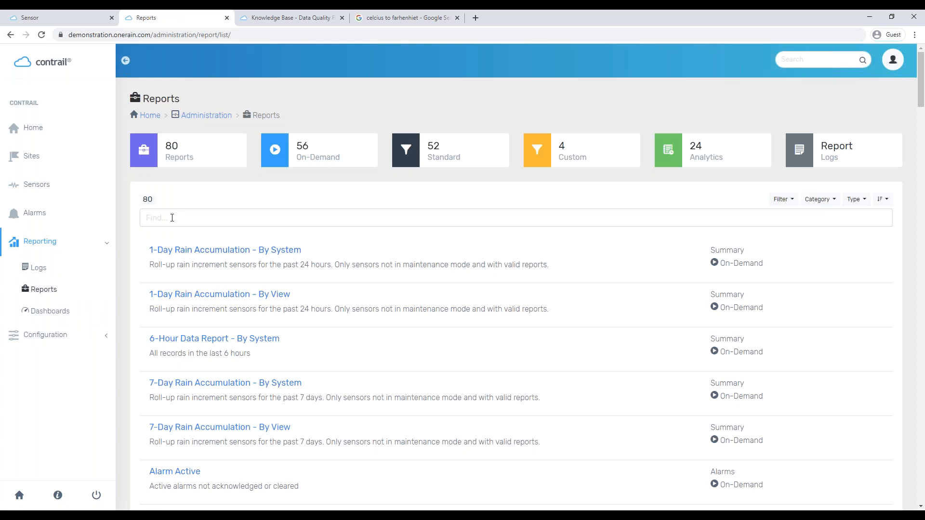
{"action": "left_click", "coordinate": [182, 223]}
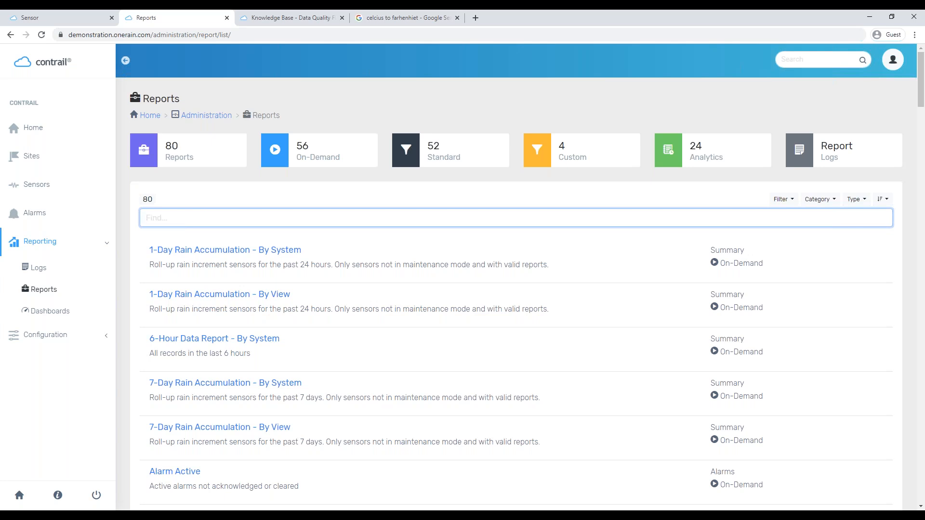
{"action": "type", "text": "val"}
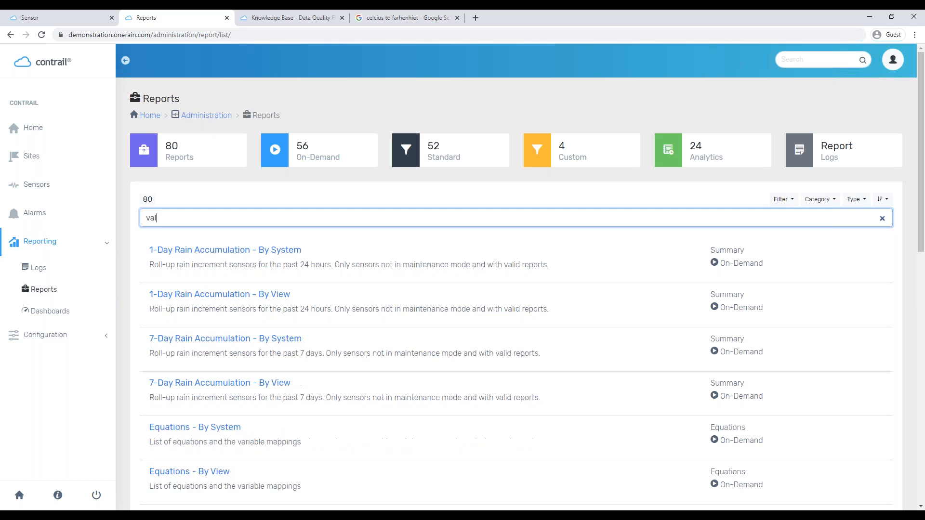
{"action": "type", "text": "idation"}
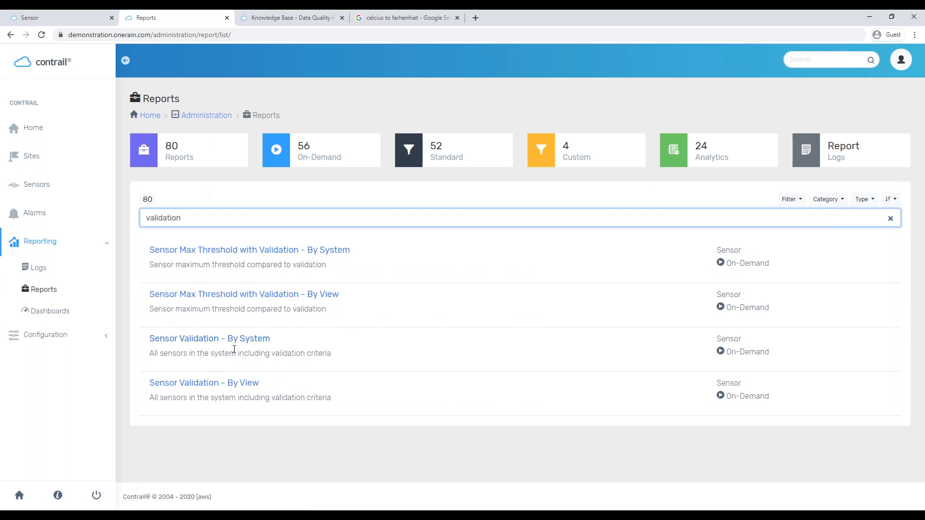
{"action": "left_click", "coordinate": [235, 385]}
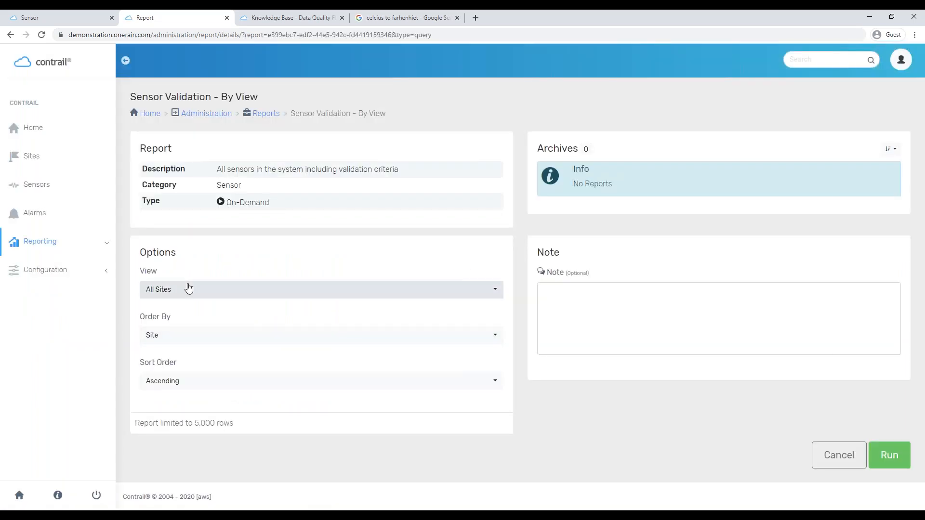
Return to the reports list and search it again for "validation"
{"action": "left_click", "coordinate": [10, 35]}
{"action": "left_click", "coordinate": [169, 215]}
{"action": "type", "text": "system"}
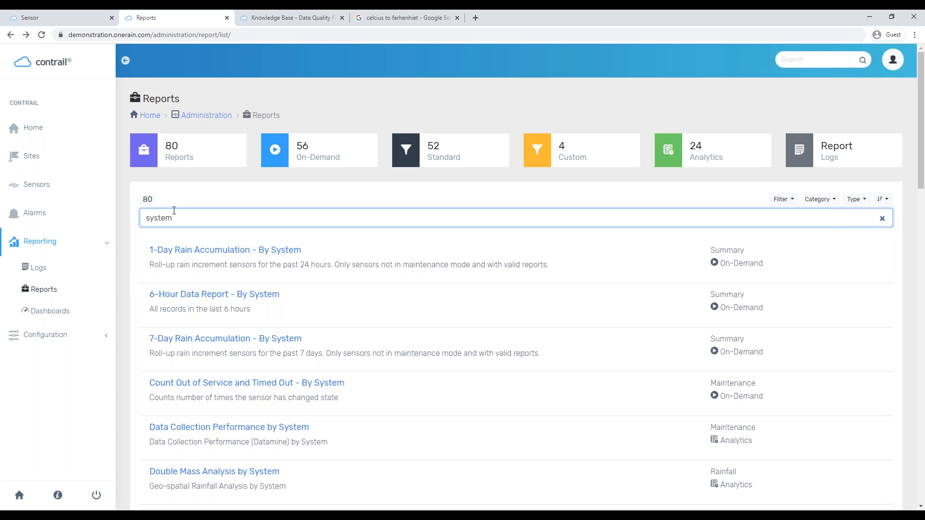
{"action": "type", "text": "cal"}
{"action": "key", "text": "BackSpace"}
{"action": "key", "text": "BackSpace"}
{"action": "key", "text": "BackSpace"}
{"action": "key", "text": "BackSpace"}
{"action": "key", "text": "BackSpace"}
{"action": "key", "text": "BackSpace"}
{"action": "key", "text": "BackSpace"}
{"action": "key", "text": "BackSpace"}
{"action": "key", "text": "BackSpace"}
{"action": "key", "text": "BackSpace"}
{"action": "type", "text": "validation"}
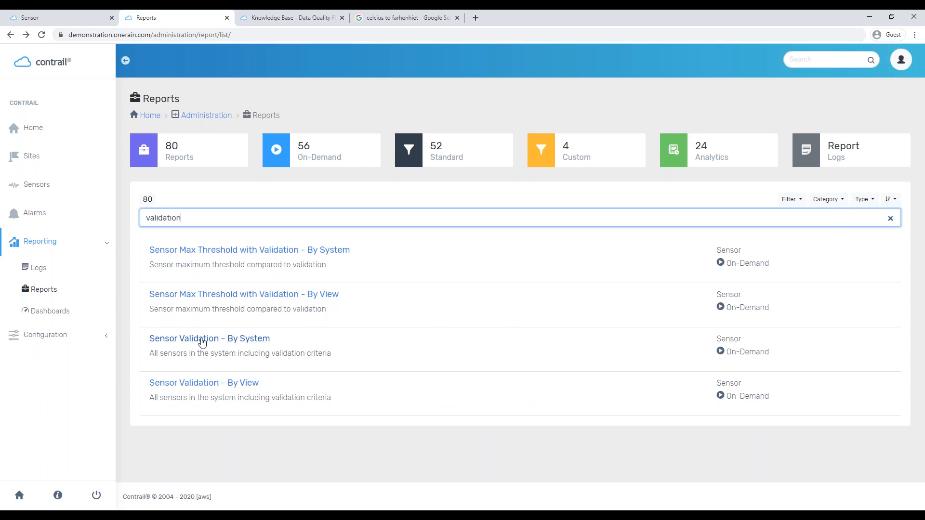
Run the Sensor Validation - By System report for one system, ordered by site ascending
{"action": "left_click", "coordinate": [258, 340]}
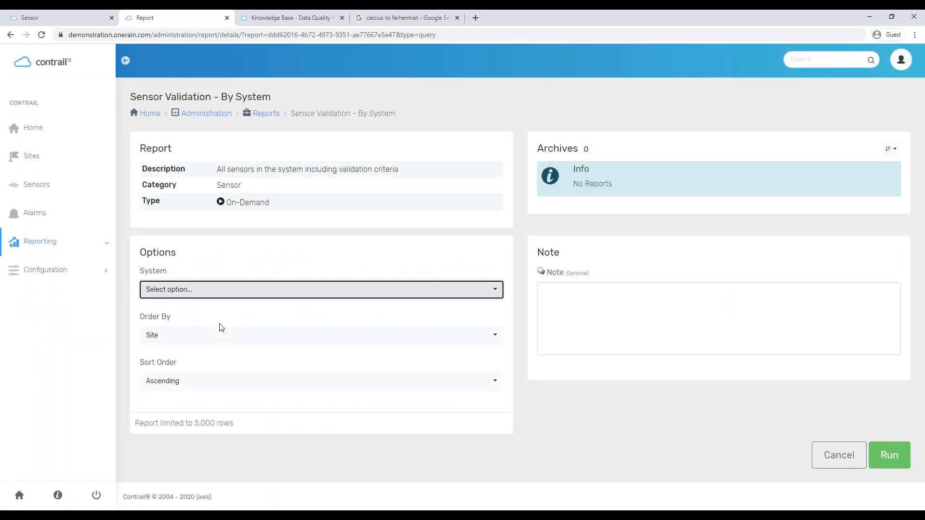
{"action": "left_click", "coordinate": [215, 289]}
{"action": "left_click", "coordinate": [205, 365]}
{"action": "left_click", "coordinate": [905, 457]}
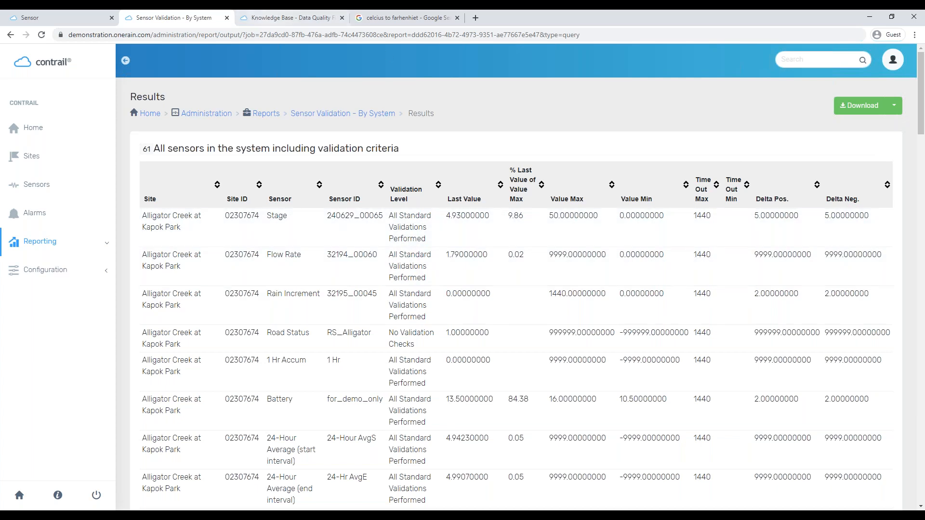
{"action": "left_click", "coordinate": [273, 115]}
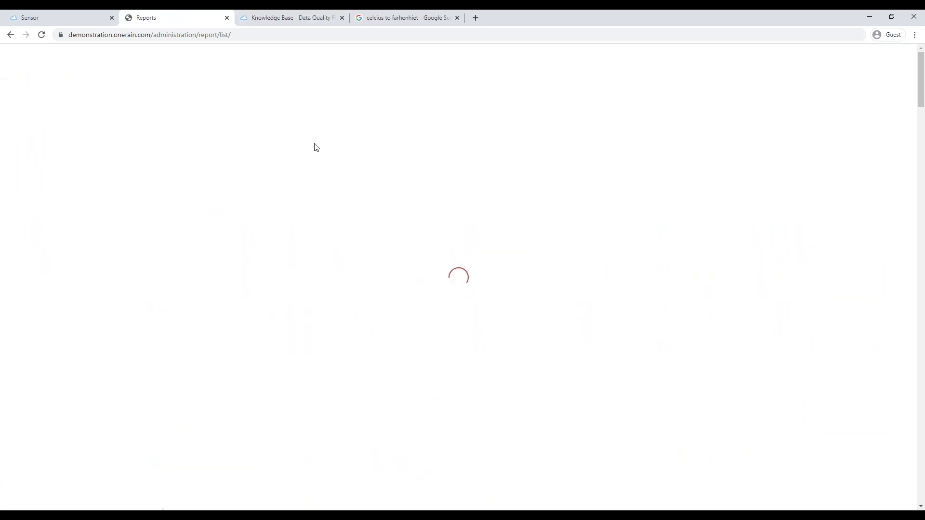
{"action": "type", "text": "se"}
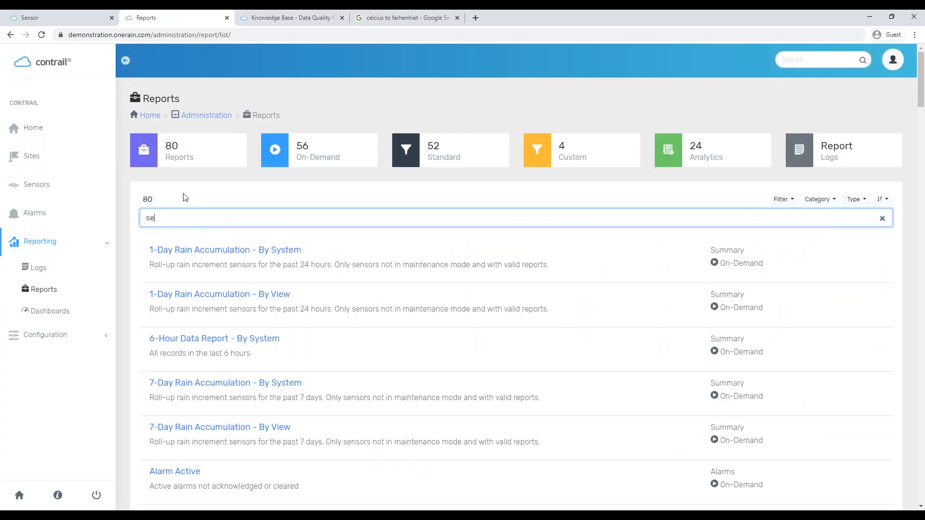
{"action": "type", "text": "nsor cal"}
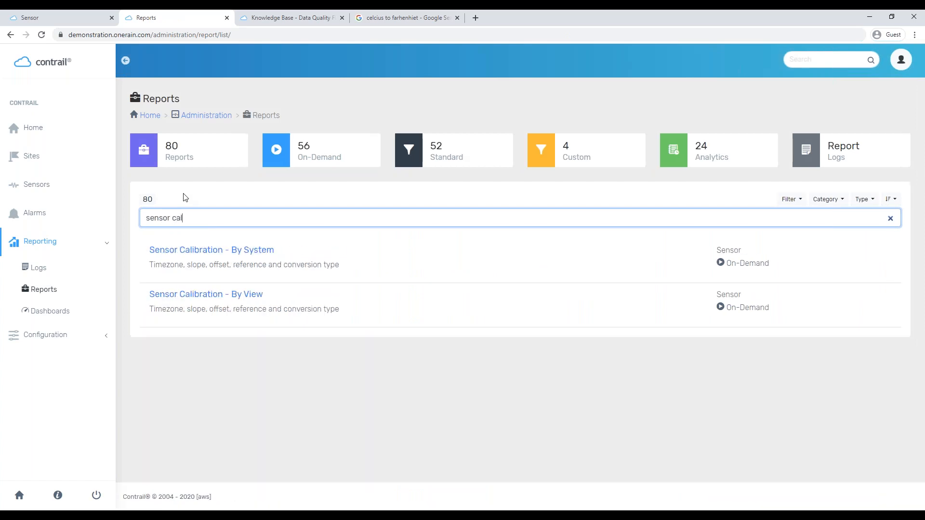
{"action": "left_click", "coordinate": [248, 255]}
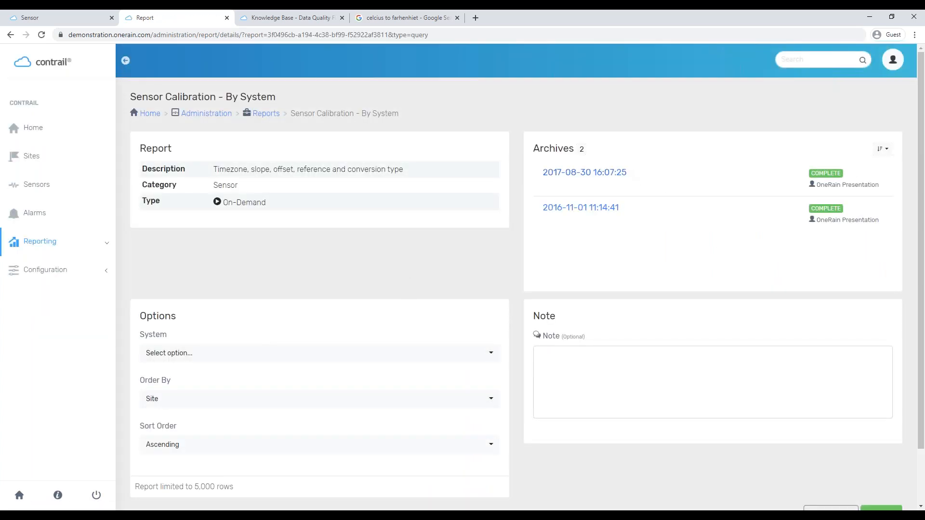
{"action": "left_click", "coordinate": [617, 174]}
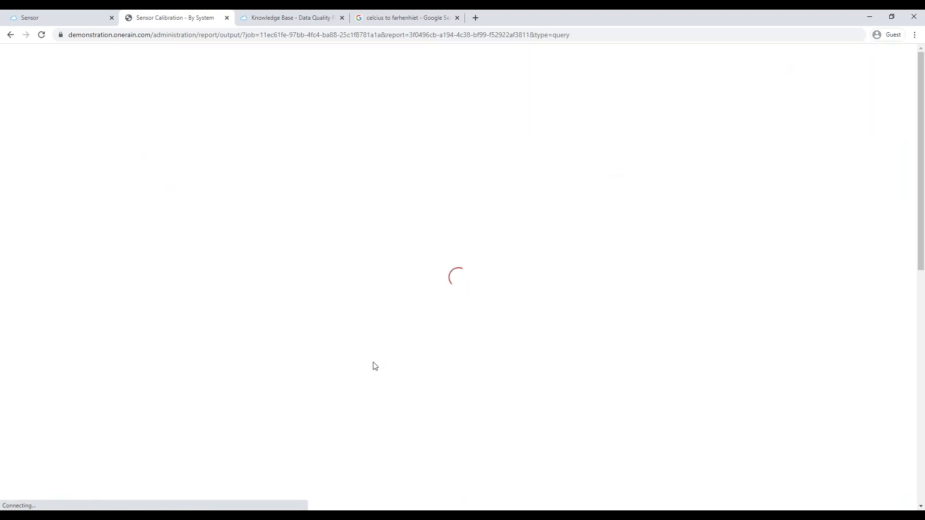